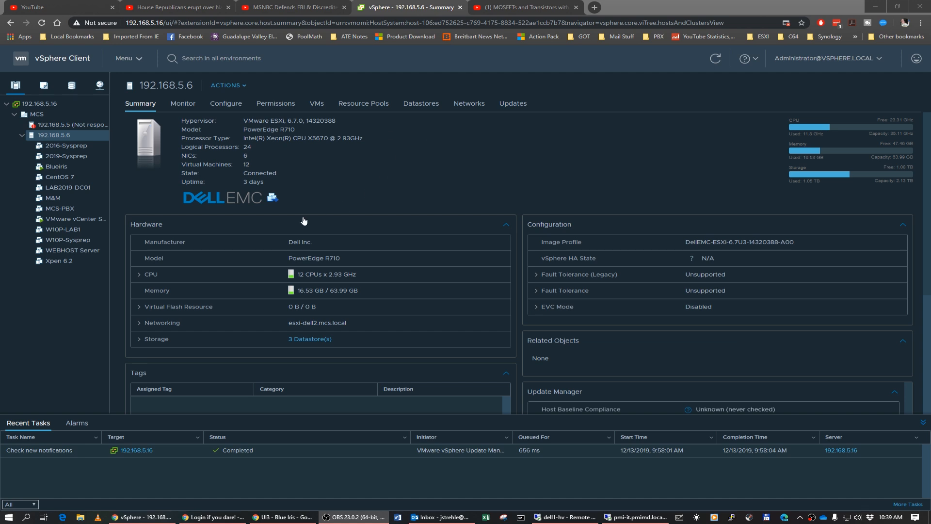
Step: Review the summaries of the M&M and MCS-PBX virtual machines on host 192.168.5.6
{"action": "left_click", "coordinate": [49, 199]}
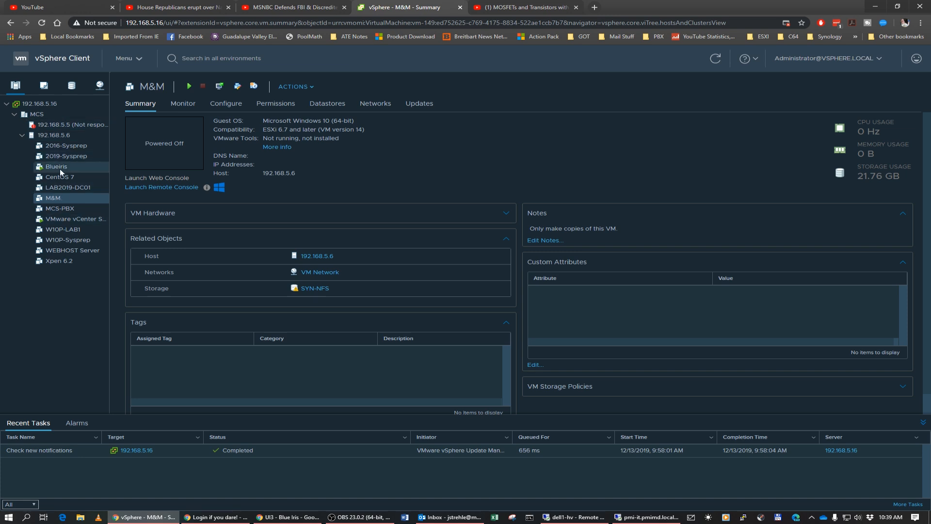
{"action": "left_click", "coordinate": [54, 209]}
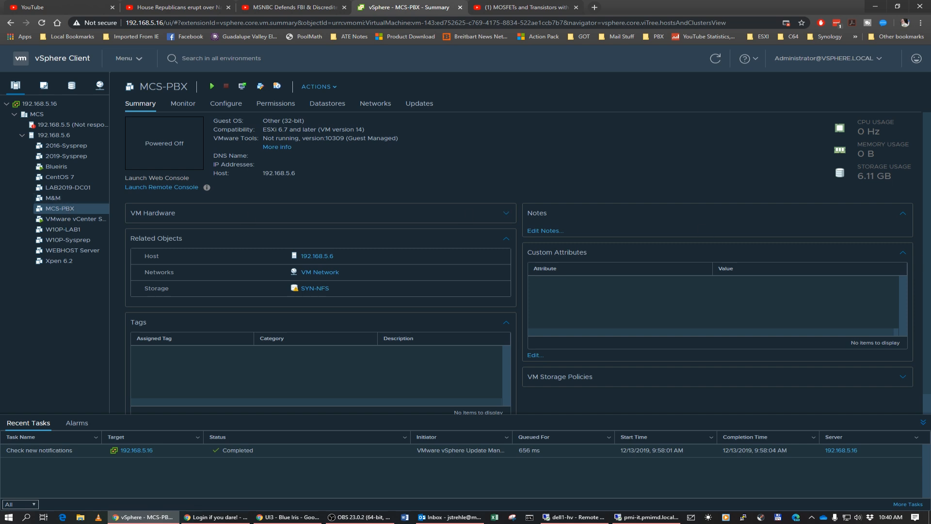
Step: Switch to StarWind V2V Converter and choose Remote VMware ESXi Server as the location of the image to convert
{"action": "key", "text": "super+d"}
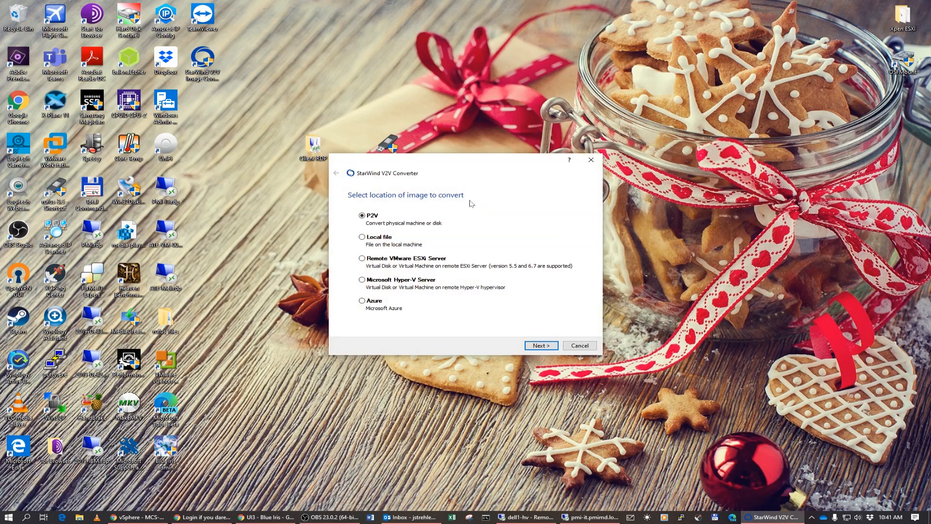
{"action": "left_click", "coordinate": [365, 260]}
{"action": "left_click", "coordinate": [535, 345]}
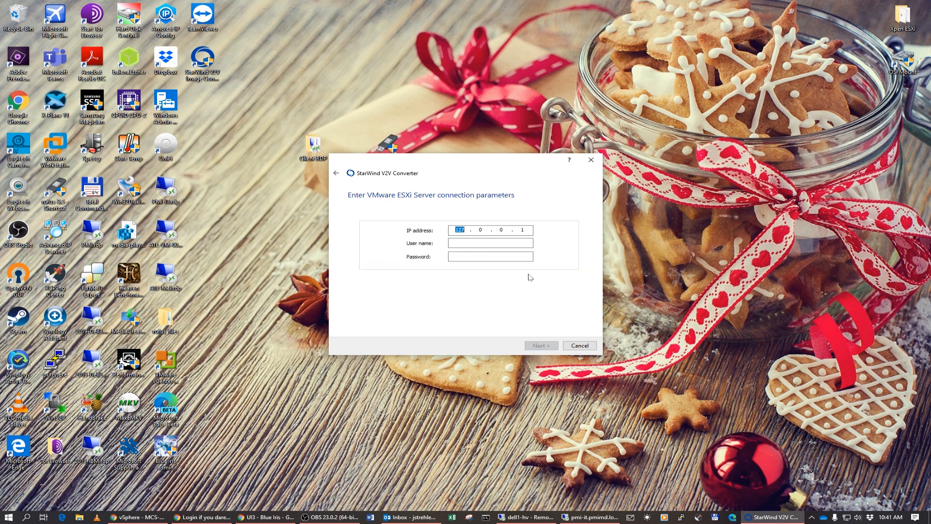
Step: Connect to the ESXi server at 192.168.5.6 as root, entering the account password
{"action": "type", "text": "192 . 168 . 5 . 6"}
{"action": "key", "text": "Tab"}
{"action": "type", "text": "•••"}
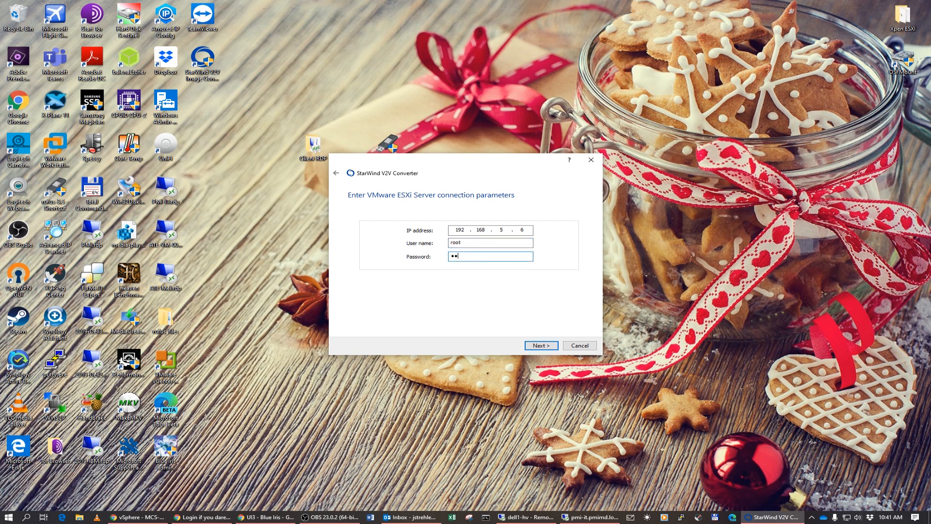
{"action": "type", "text": "••••••••"}
{"action": "left_click", "coordinate": [542, 347]}
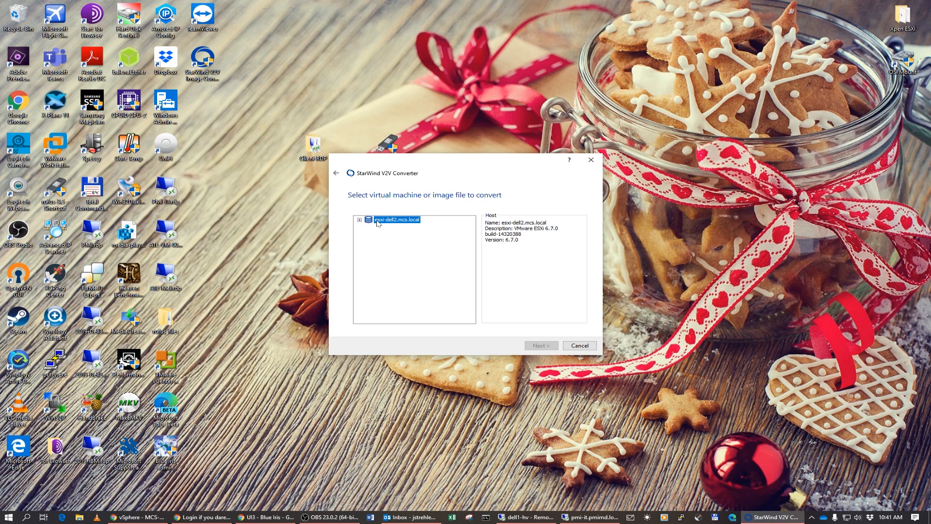
Step: Select the MCS-PBX virtual machine on esxi-dell2.mcs.local for conversion, with Microsoft Hyper-V Server as the destination
{"action": "left_click", "coordinate": [360, 220]}
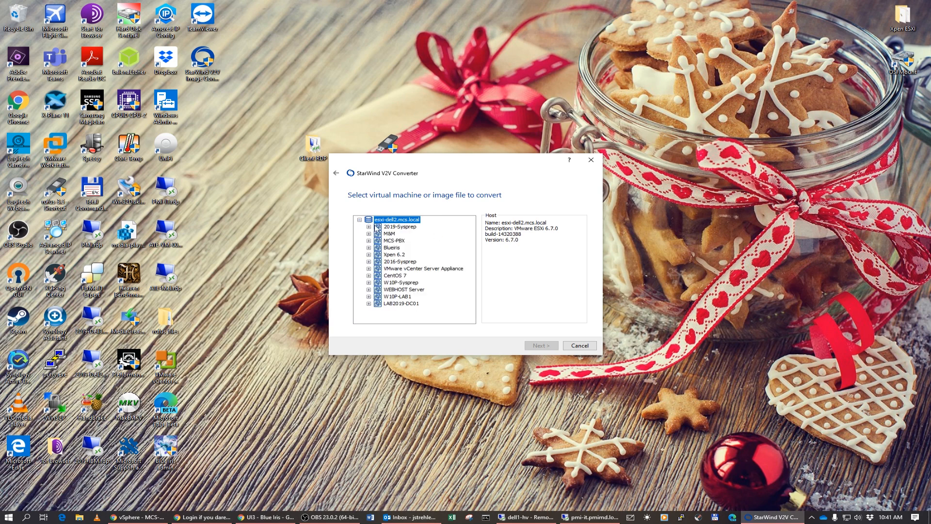
{"action": "left_click", "coordinate": [397, 241]}
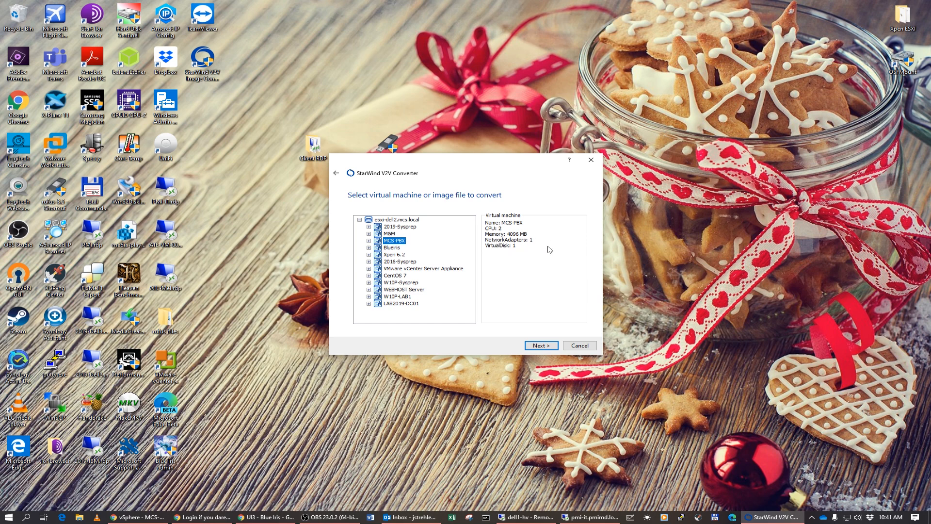
{"action": "left_click", "coordinate": [545, 347]}
{"action": "left_click", "coordinate": [370, 265]}
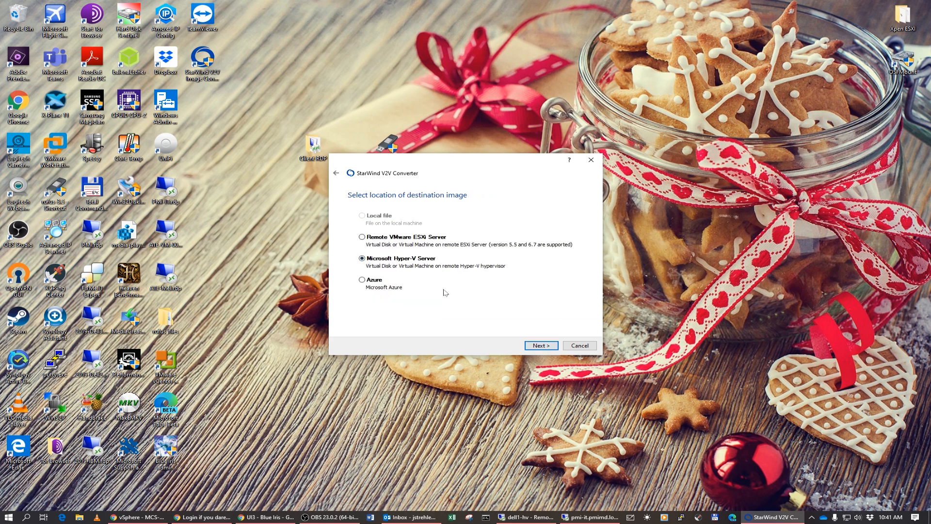
{"action": "left_click", "coordinate": [543, 344]}
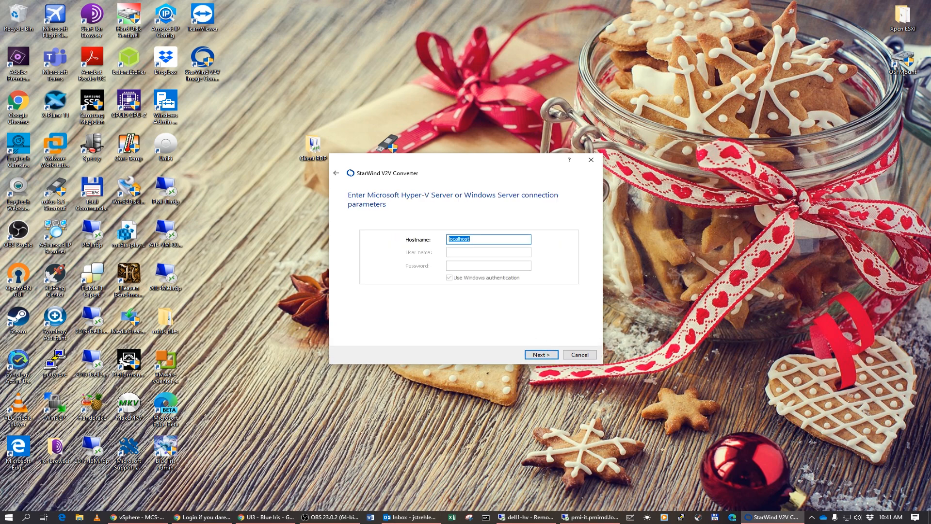
Step: Connect to the Hyper-V host dell1-hv with Windows authentication turned off, entering the domain user name and account password
{"action": "type", "text": "dell1-"}
{"action": "type", "text": "h"}
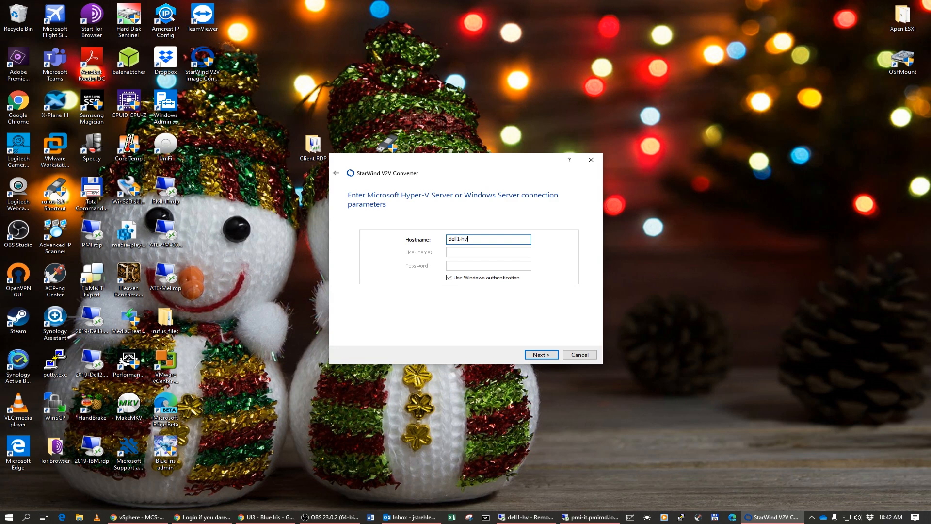
{"action": "type", "text": "v"}
{"action": "key", "text": "Tab"}
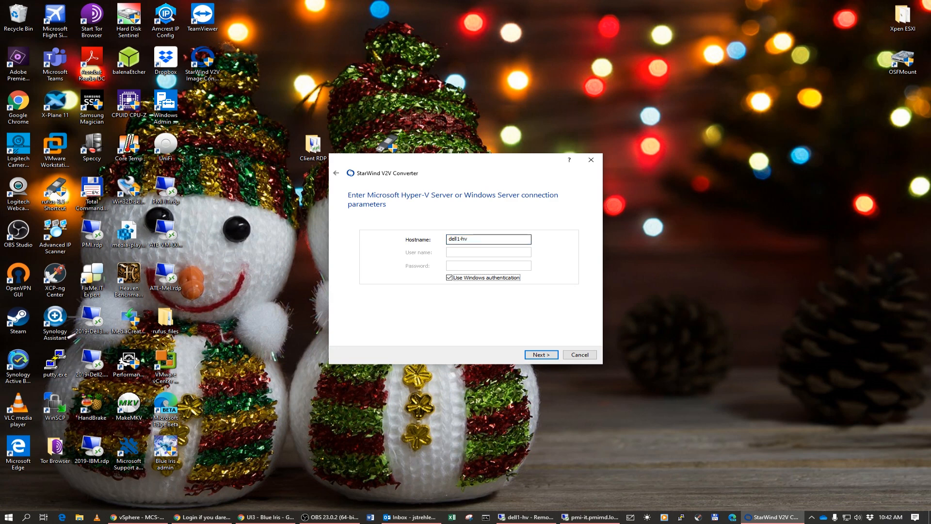
{"action": "key", "text": "space"}
{"action": "key", "text": "shift+Tab"}
{"action": "key", "text": "shift+Tab"}
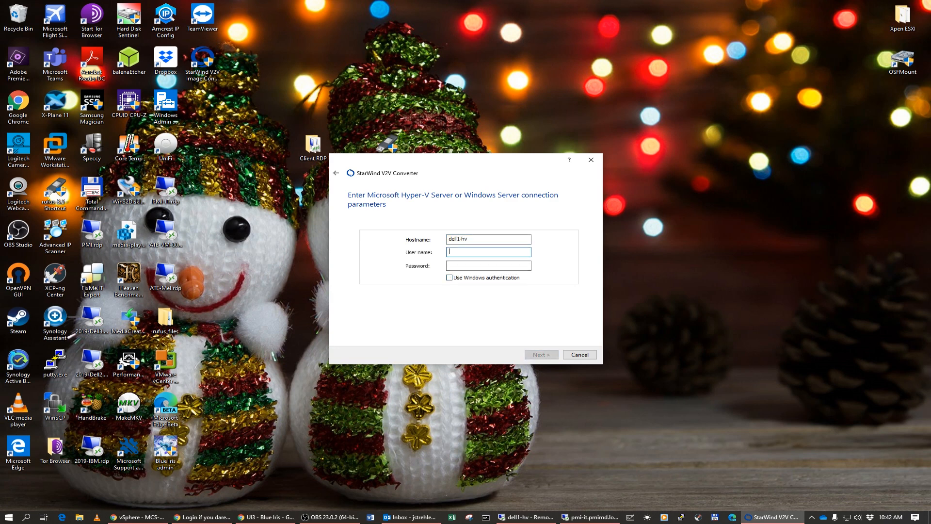
{"action": "type", "text": "mcs\\adama"}
{"action": "key", "text": "Tab"}
{"action": "type", "text": "••"}
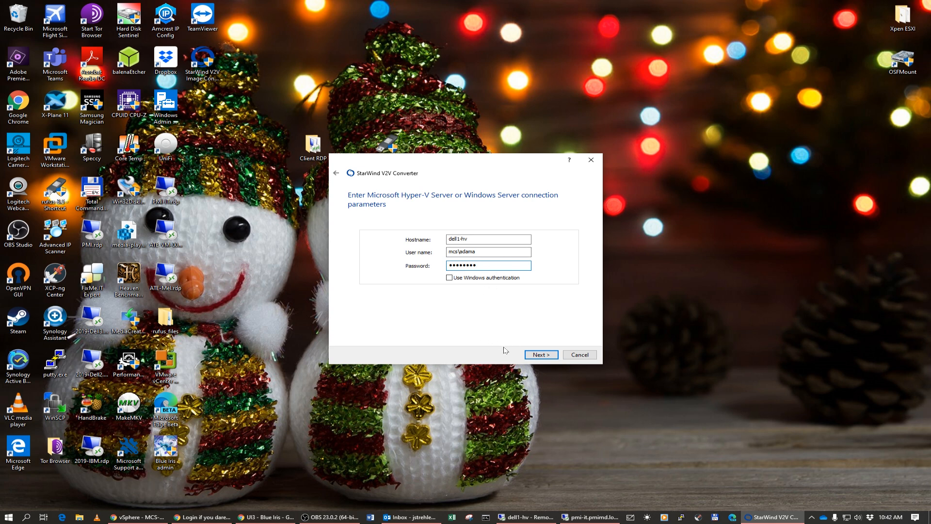
{"action": "left_click", "coordinate": [542, 354]}
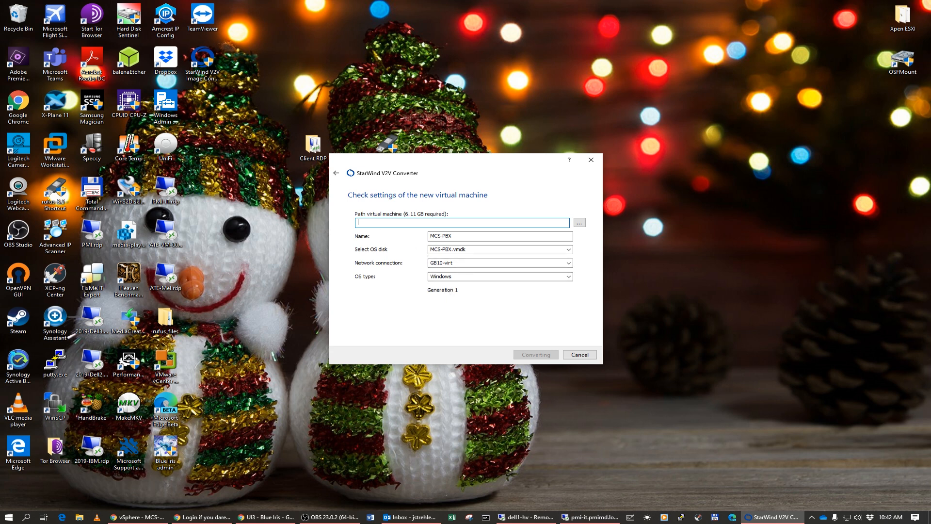
Step: Set the new virtual machine's path to H:\Hyper-V and start the conversion
{"action": "left_click", "coordinate": [578, 222]}
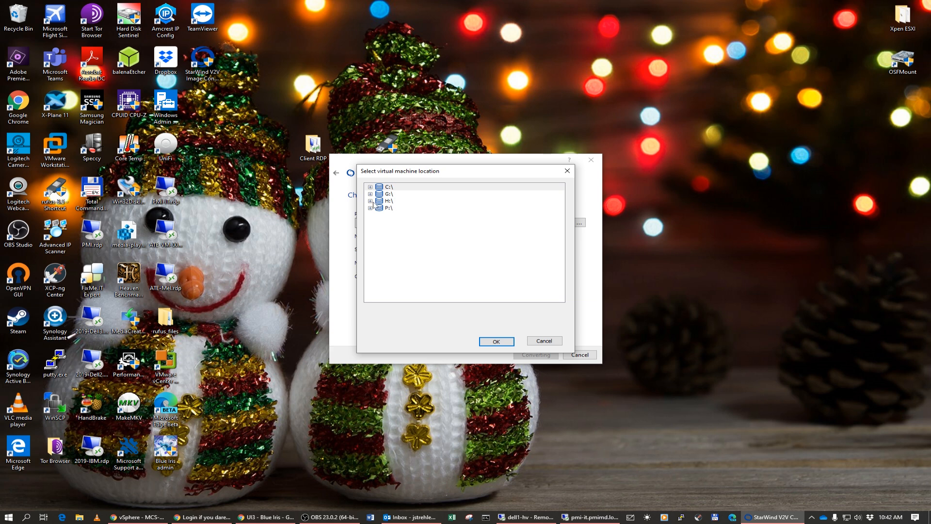
{"action": "left_click", "coordinate": [370, 201]}
{"action": "left_click", "coordinate": [400, 208]}
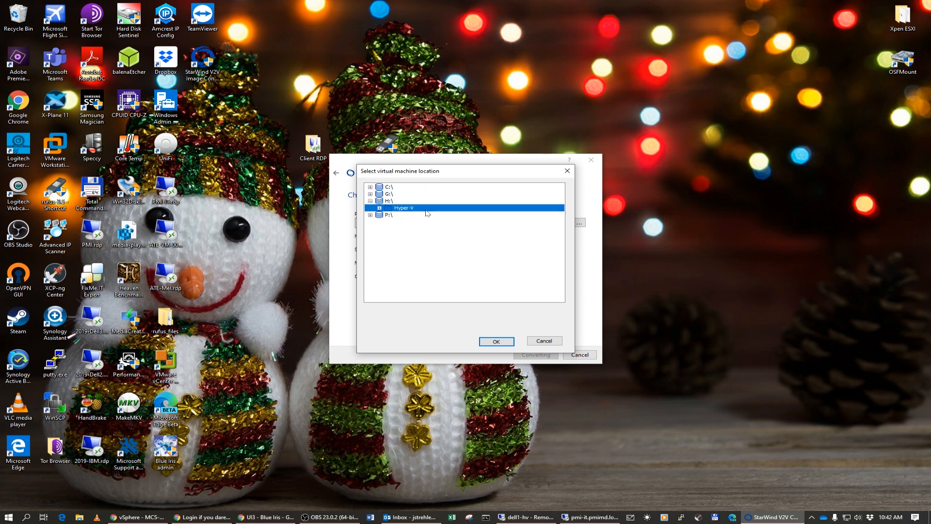
{"action": "double_click", "coordinate": [409, 209]}
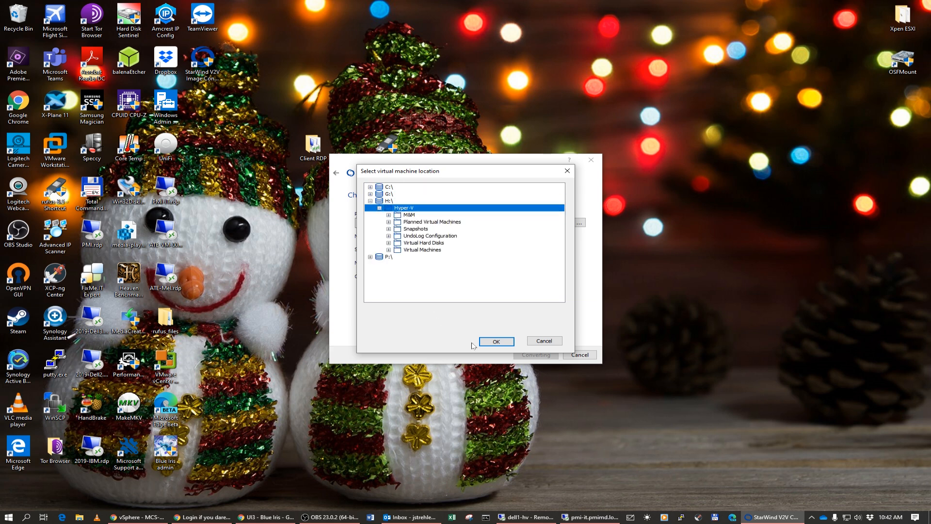
{"action": "left_click", "coordinate": [498, 343]}
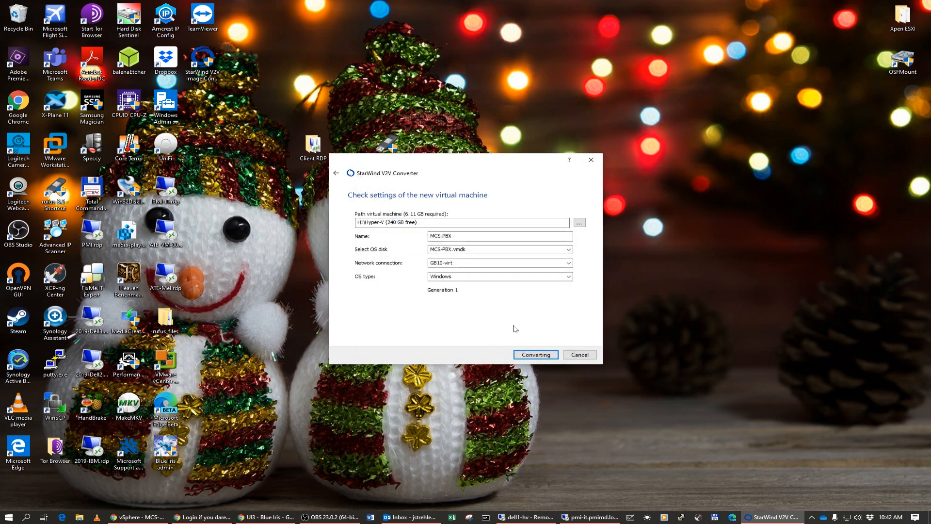
{"action": "left_click", "coordinate": [541, 357]}
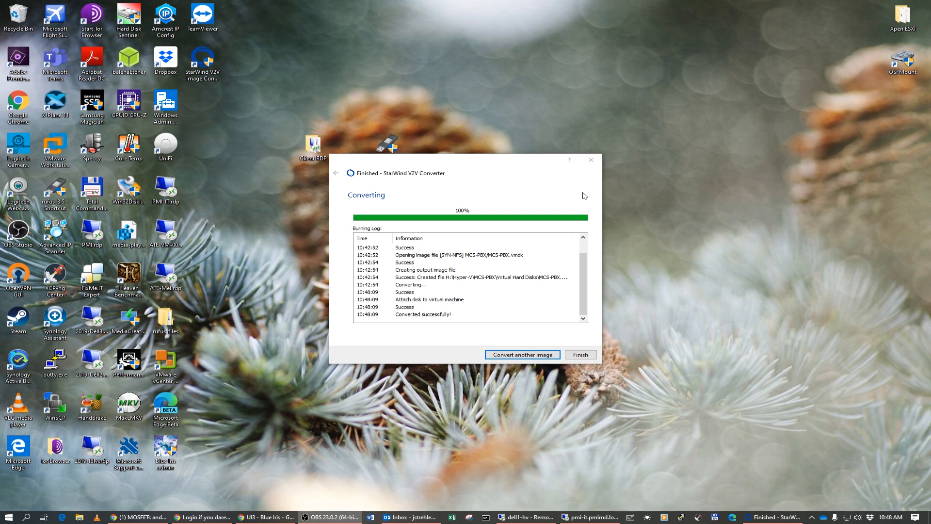
Step: Switch to the dell1-hv remote session and open the settings of the MCS-PBX virtual machine in Hyper-V Manager
{"action": "left_click", "coordinate": [528, 517]}
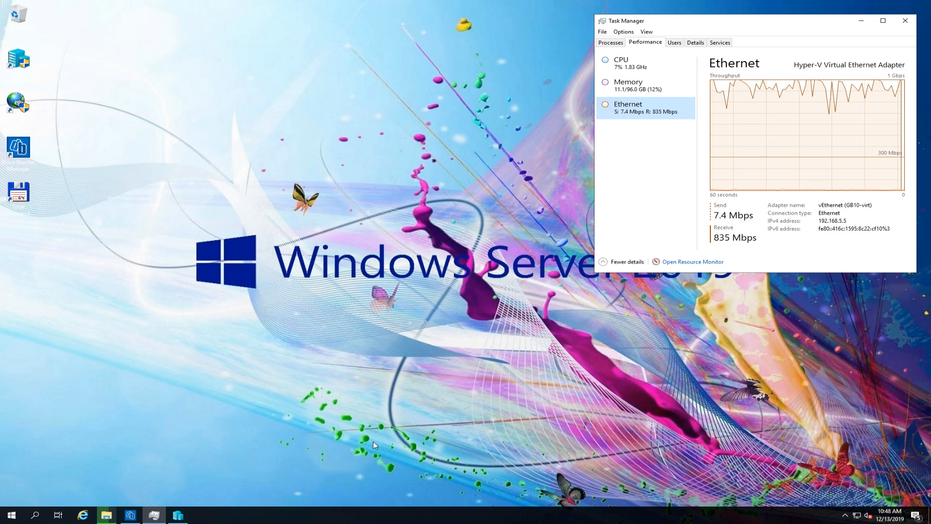
{"action": "left_click", "coordinate": [178, 516]}
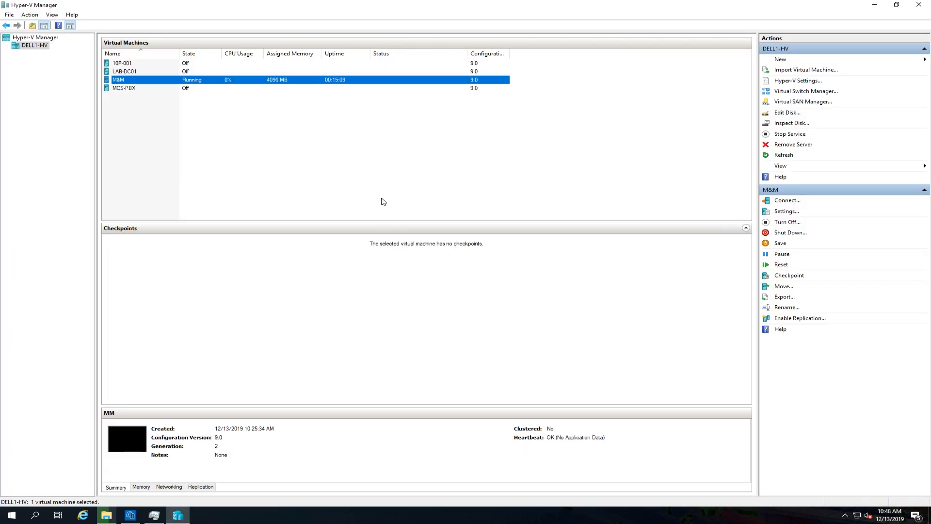
{"action": "left_click", "coordinate": [157, 91]}
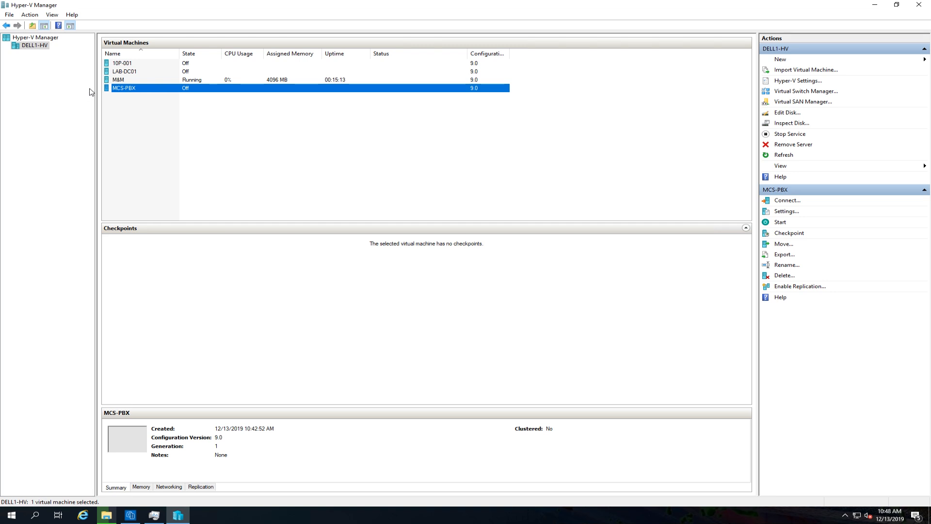
{"action": "right_click", "coordinate": [125, 89]}
{"action": "left_click", "coordinate": [159, 108]}
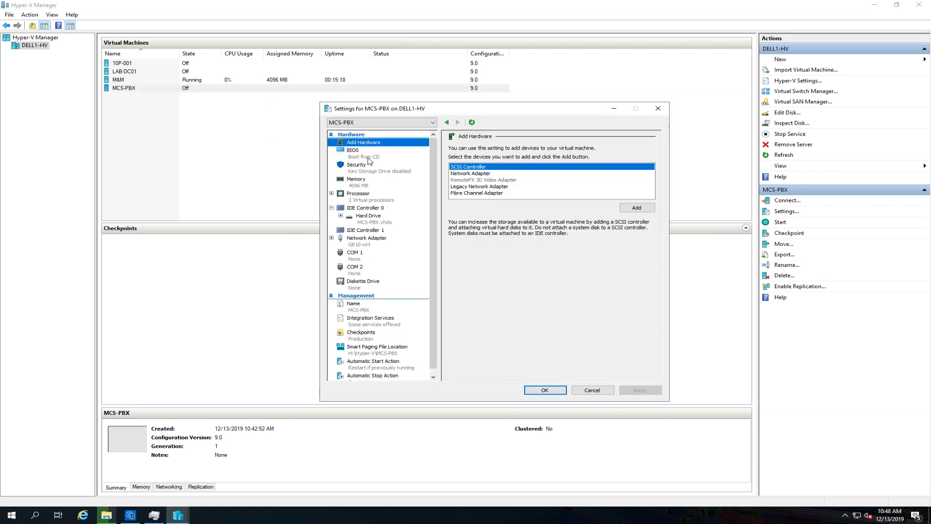
Step: Examine the BIOS, memory, processor and hard drive settings of MCS-PBX, then close the settings
{"action": "left_click", "coordinate": [371, 158]}
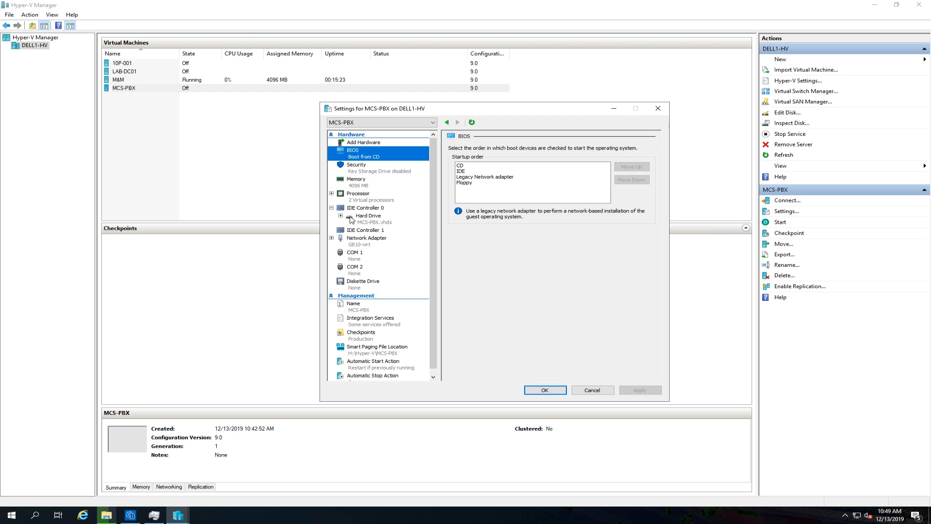
{"action": "left_click", "coordinate": [359, 186]}
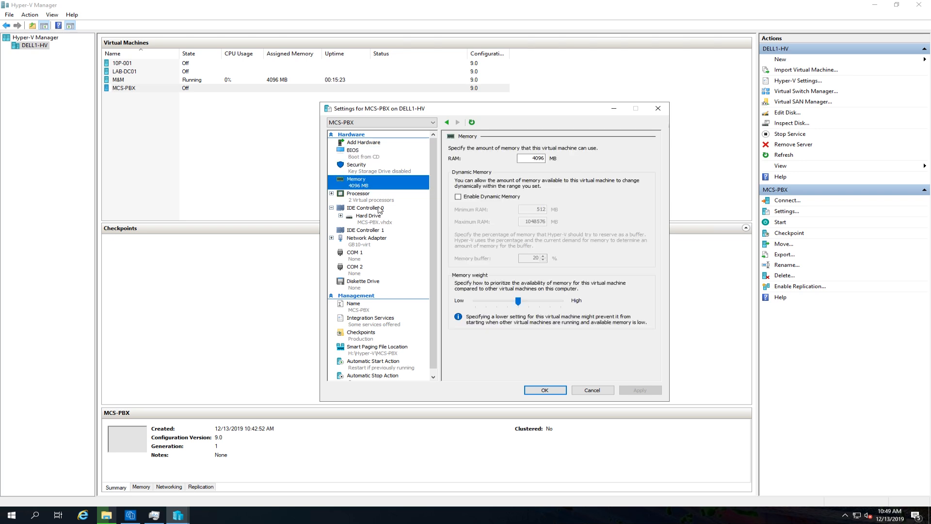
{"action": "left_click", "coordinate": [371, 202]}
{"action": "left_click", "coordinate": [372, 220]}
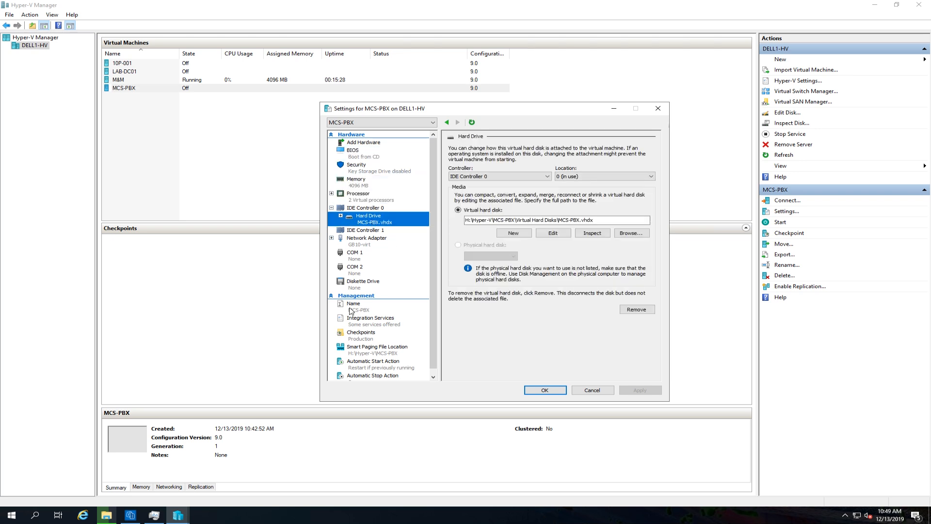
{"action": "left_click", "coordinate": [545, 392]}
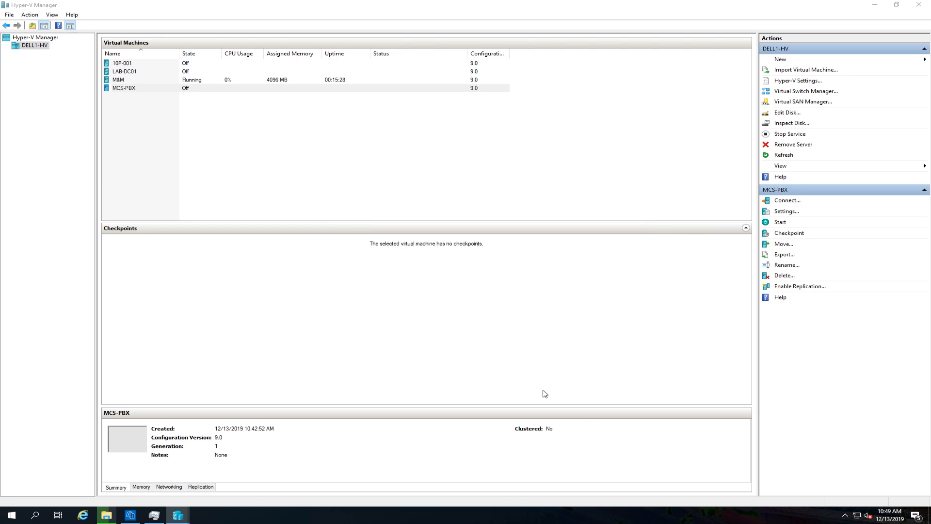
Step: Connect to the MCS-PBX virtual machine, start it, and close its console once it reaches the login prompt
{"action": "right_click", "coordinate": [142, 91]}
{"action": "left_click", "coordinate": [155, 98]}
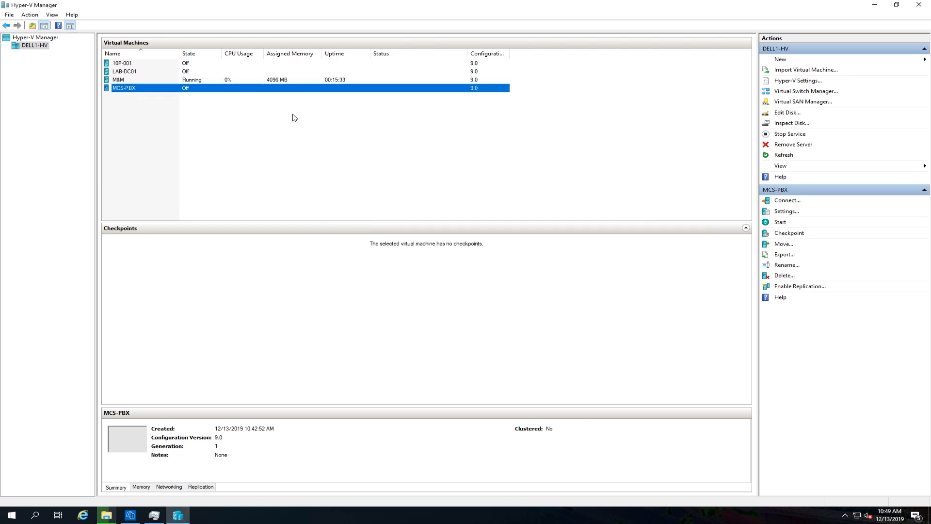
{"action": "left_click_drag", "start_coordinate": [210, 52], "coordinate": [449, 109]}
{"action": "left_click", "coordinate": [311, 130]}
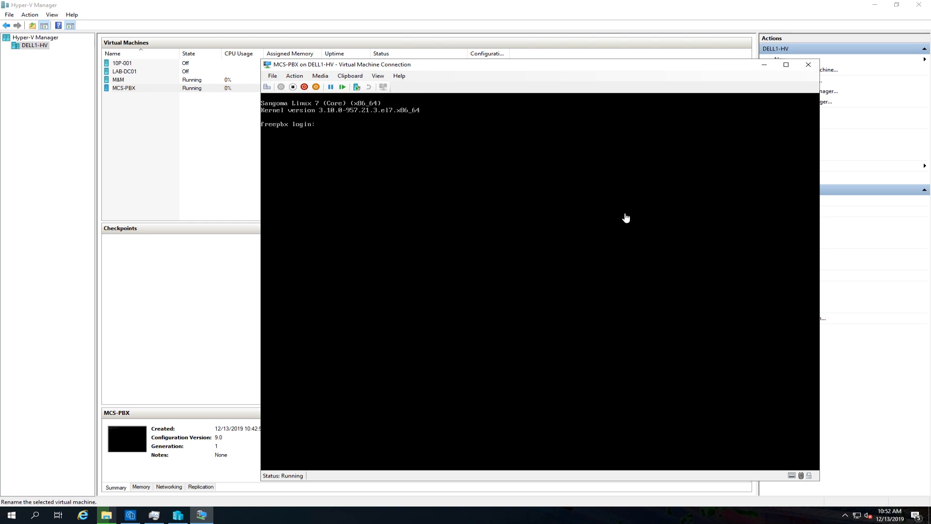
{"action": "left_click", "coordinate": [808, 65]}
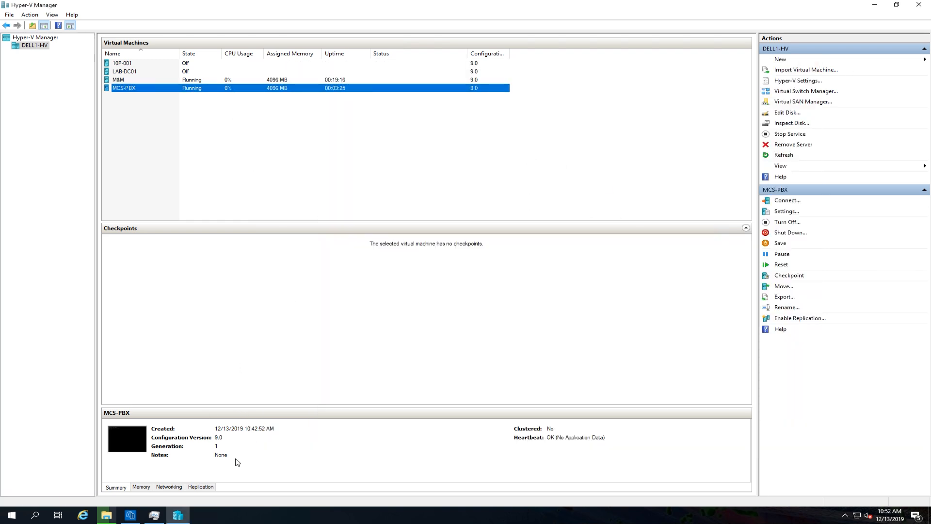
Step: Check the Hyper-V host's CPU, memory and Ethernet performance in Task Manager
{"action": "left_click", "coordinate": [153, 515]}
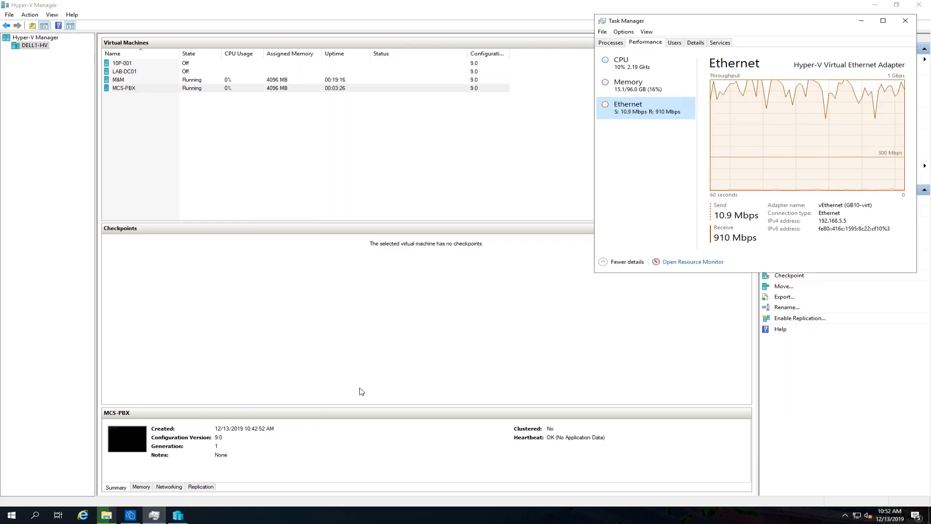
{"action": "left_click", "coordinate": [628, 62]}
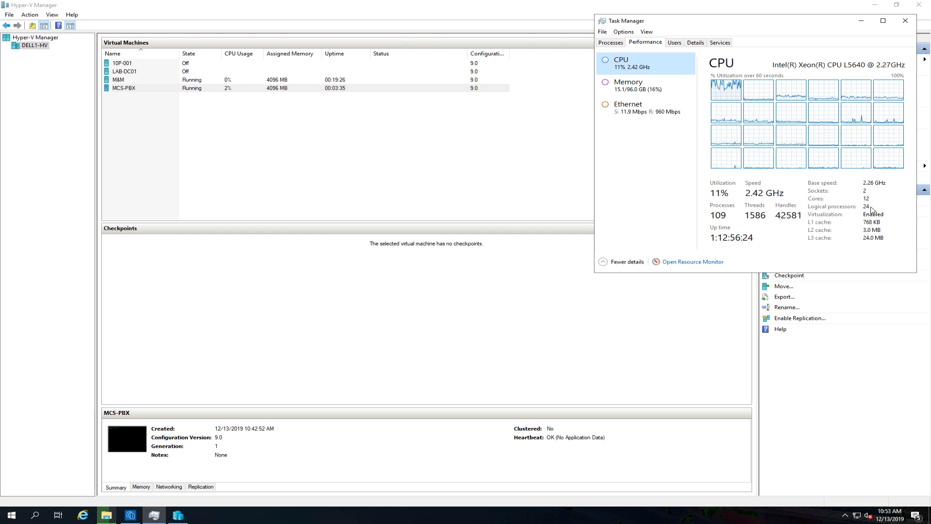
{"action": "left_click", "coordinate": [670, 95]}
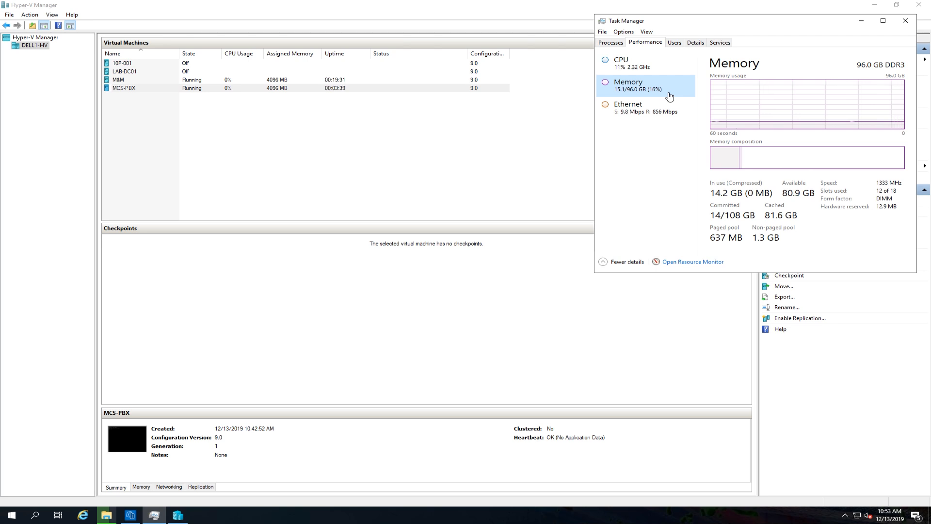
{"action": "left_click", "coordinate": [661, 110]}
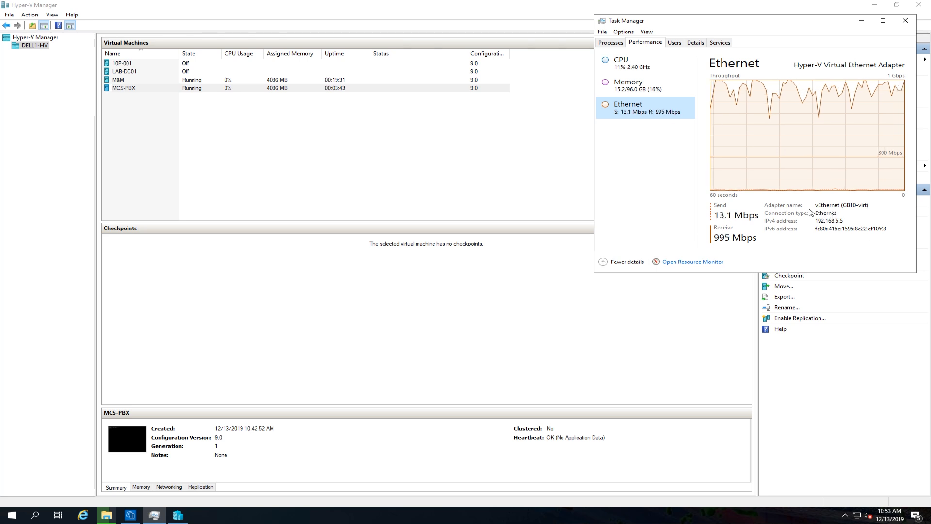
Step: Switch to the vSphere Client and inspect the Blueiris virtual machine's files on the DELL2-DS1TB datastore
{"action": "left_click", "coordinate": [634, 73]}
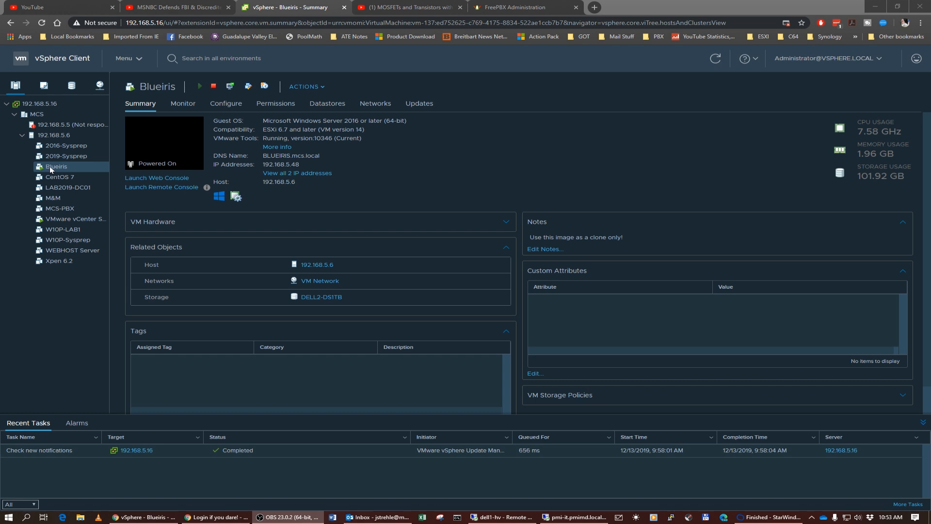
{"action": "left_click", "coordinate": [333, 107]}
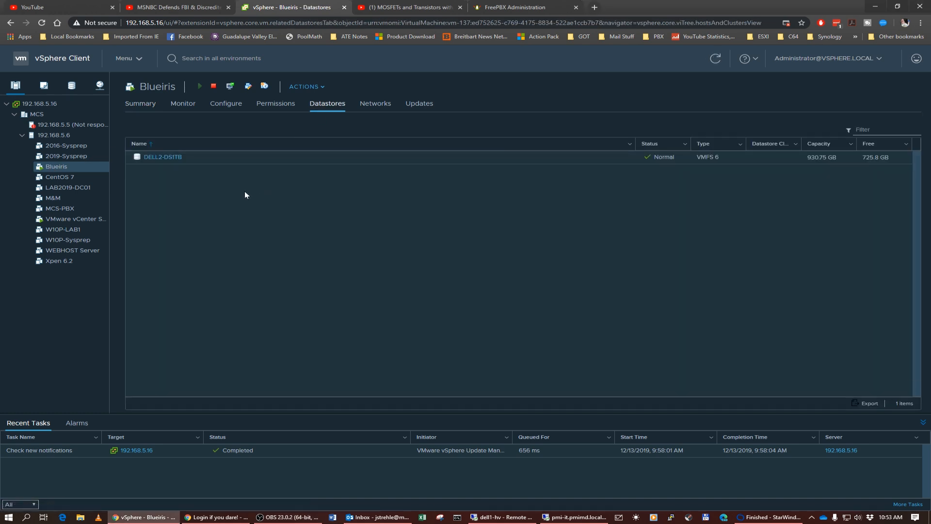
{"action": "left_click", "coordinate": [165, 160]}
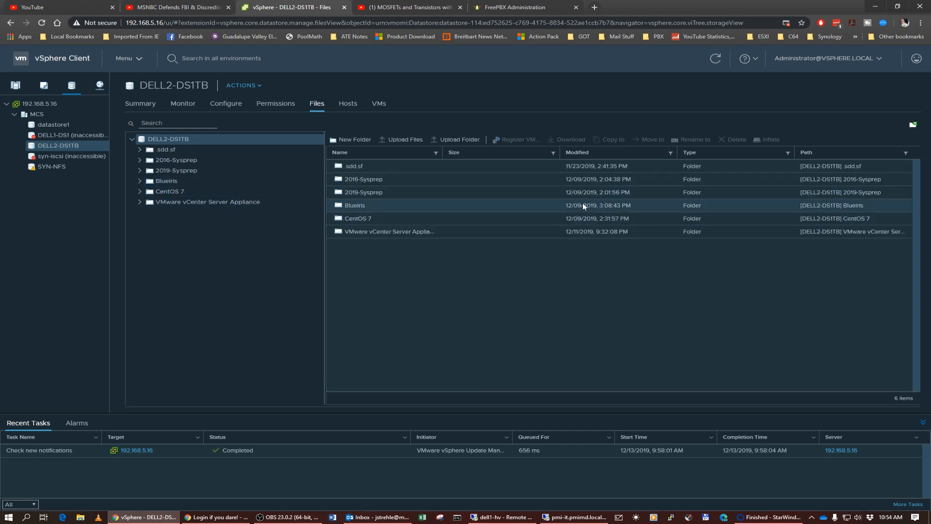
{"action": "left_click", "coordinate": [163, 180]}
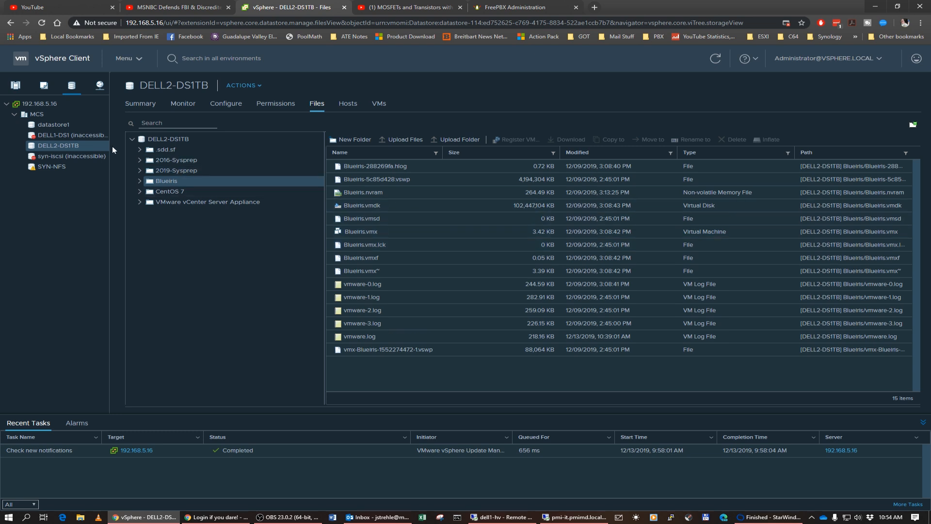
{"action": "left_click", "coordinate": [36, 114]}
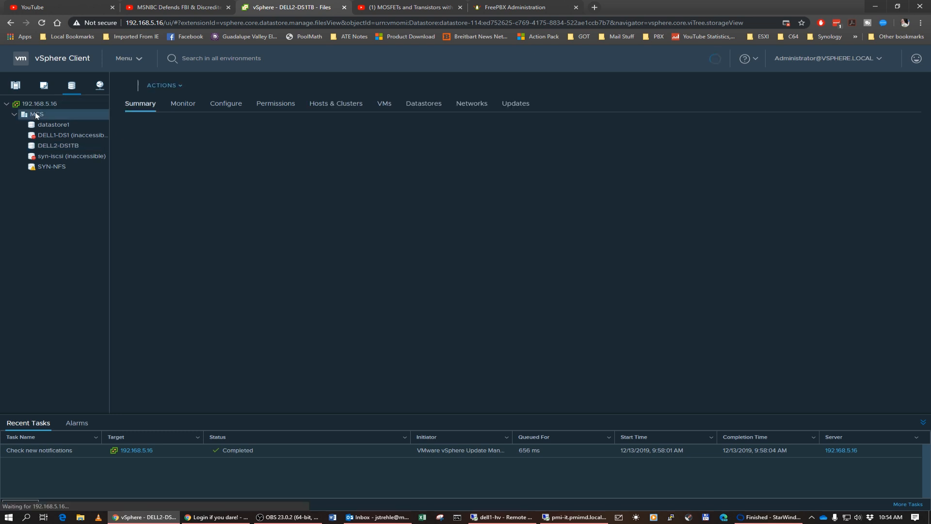
{"action": "left_click", "coordinate": [100, 168]}
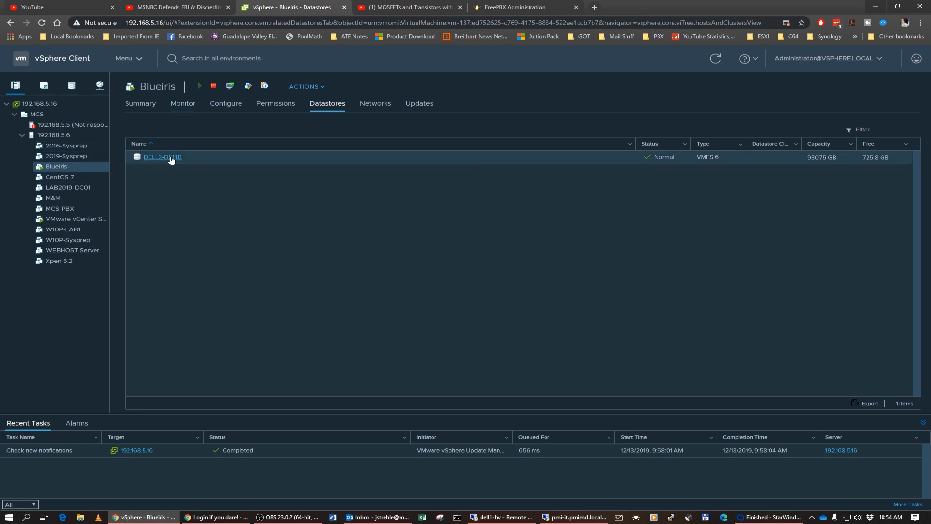
Step: Launch the web console of the Blueiris virtual machine from its summary and sign in to Windows with the account password
{"action": "left_click", "coordinate": [147, 104]}
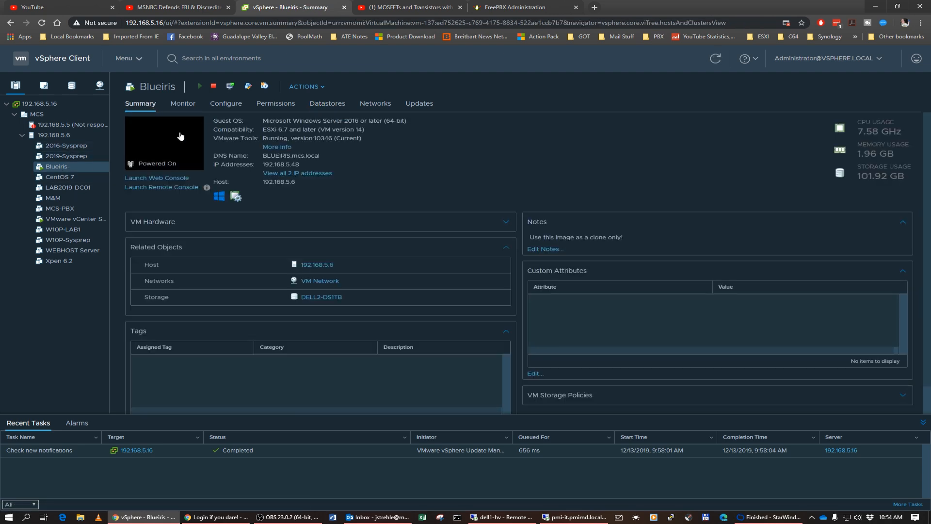
{"action": "left_click", "coordinate": [181, 136]}
{"action": "left_click", "coordinate": [575, 318]}
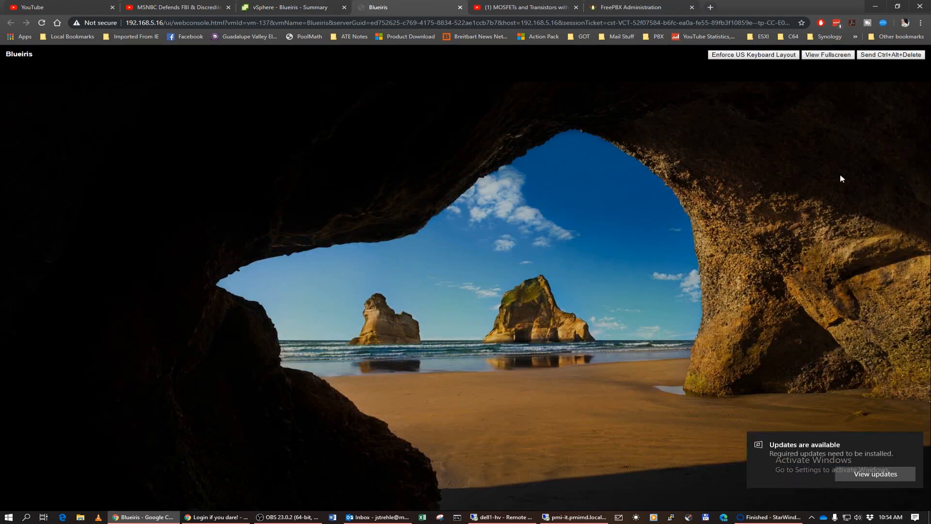
{"action": "left_click", "coordinate": [891, 55]}
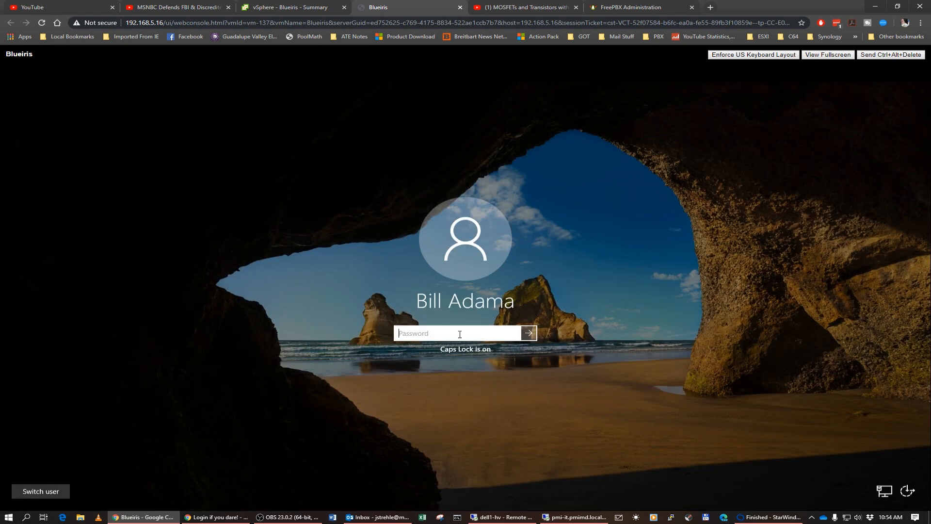
{"action": "key", "text": "Caps_Lock"}
{"action": "type", "text": "•••••••"}
{"action": "key", "text": "Return"}
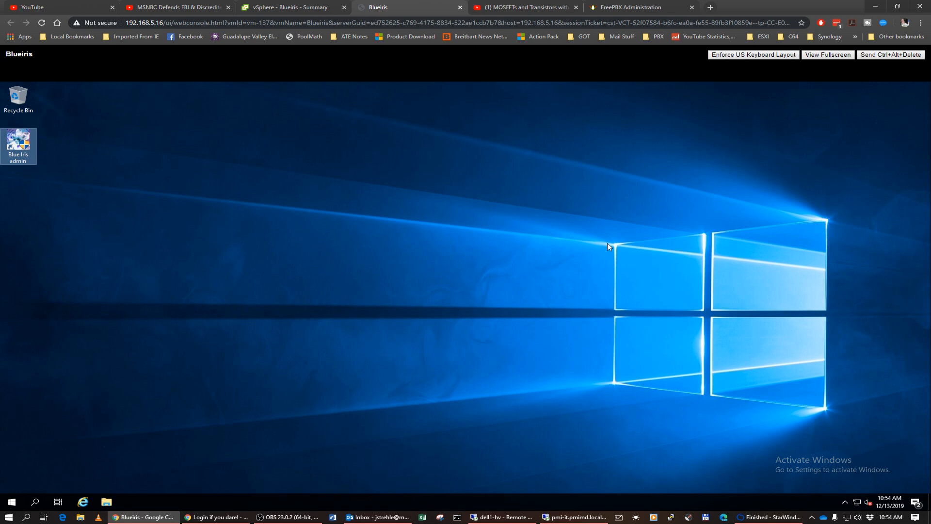
Step: Shut down Windows inside the Blueiris virtual machine
{"action": "left_click", "coordinate": [13, 502]}
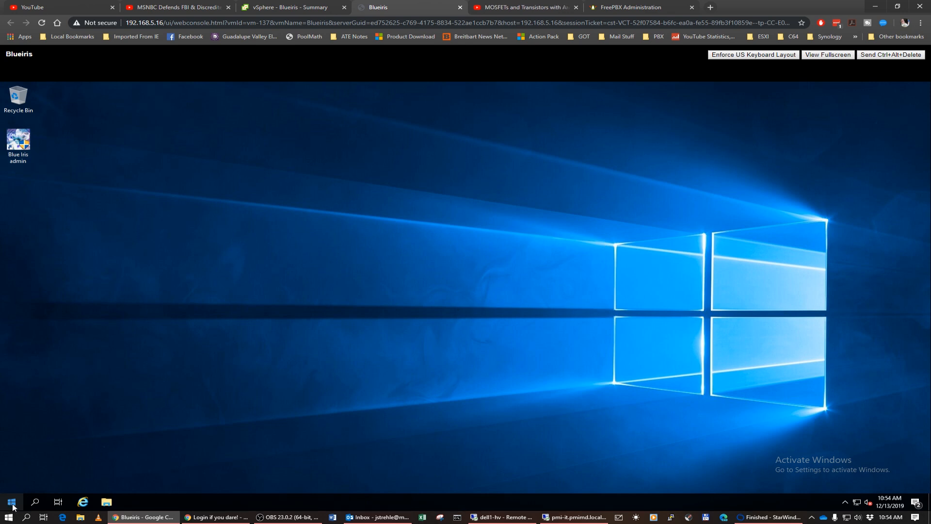
{"action": "left_click", "coordinate": [12, 502]}
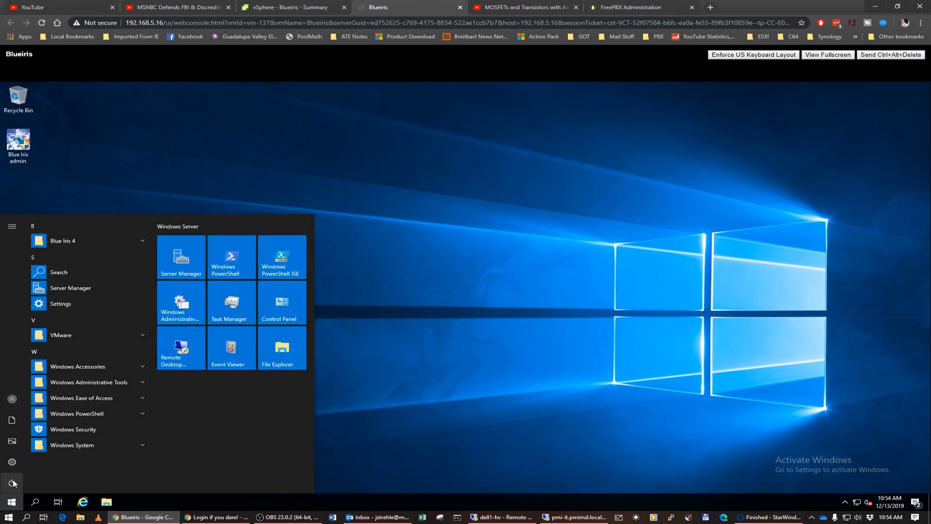
{"action": "left_click", "coordinate": [12, 483]}
{"action": "left_click", "coordinate": [18, 445]}
{"action": "left_click", "coordinate": [138, 456]}
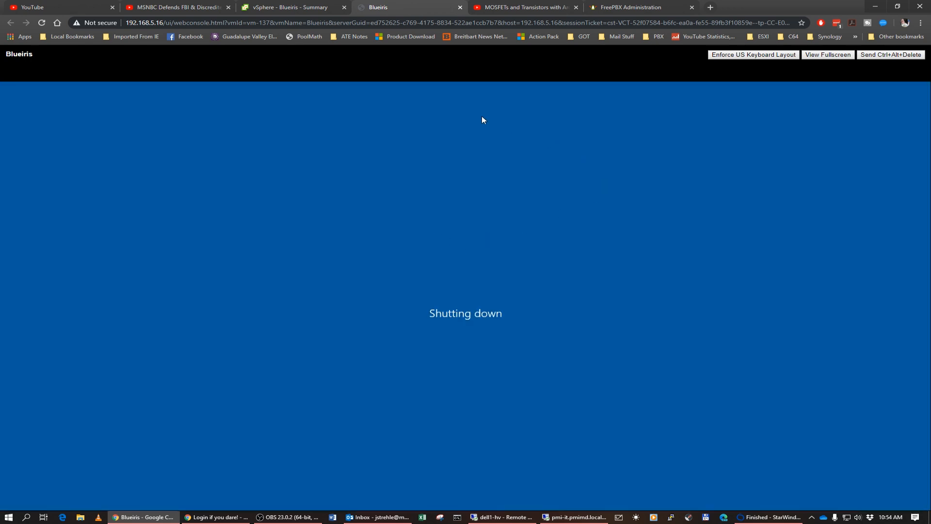
Step: Check the FreePBX Administration dashboard of MCS-PBX, then close the Blueiris web console
{"action": "left_click", "coordinate": [626, 7]}
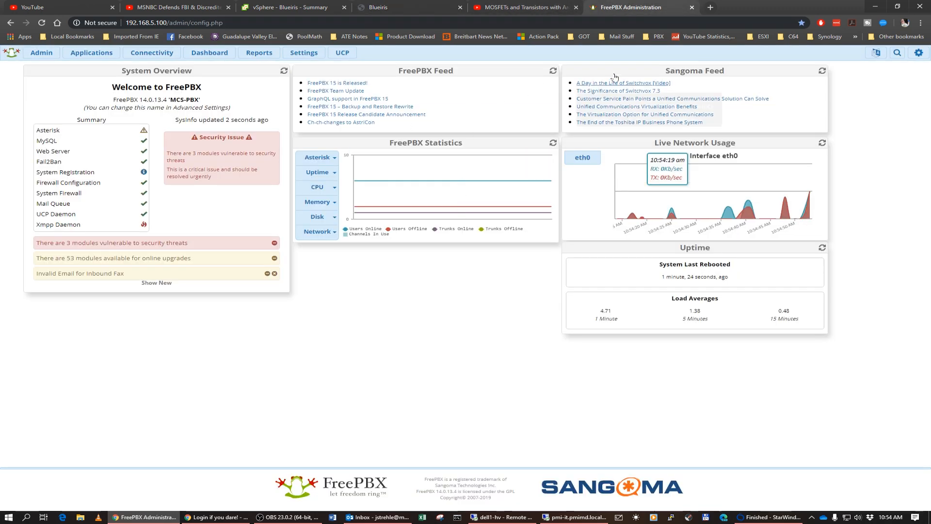
{"action": "left_click", "coordinate": [397, 8]}
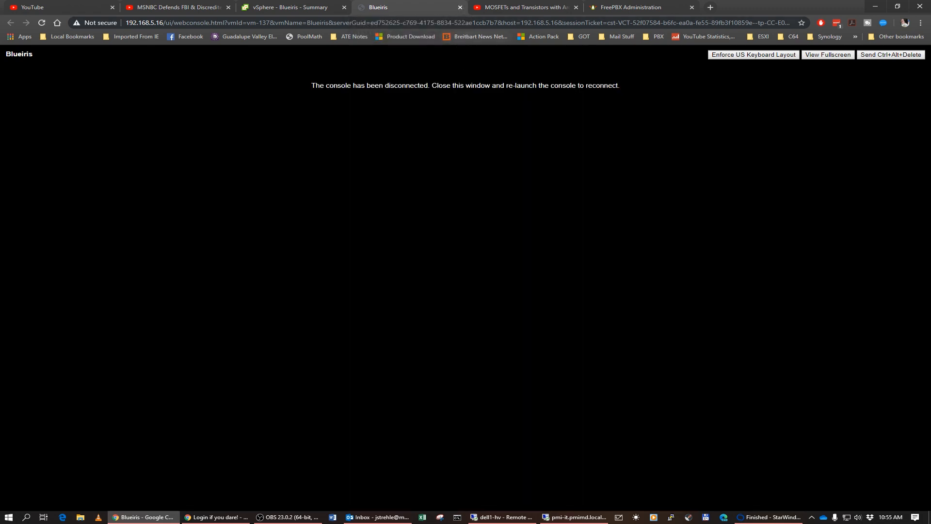
{"action": "left_click", "coordinate": [461, 7]}
Step: Refresh the vSphere inventory and check the power state of Blueiris on host 192.168.5.6
{"action": "left_click", "coordinate": [290, 7]}
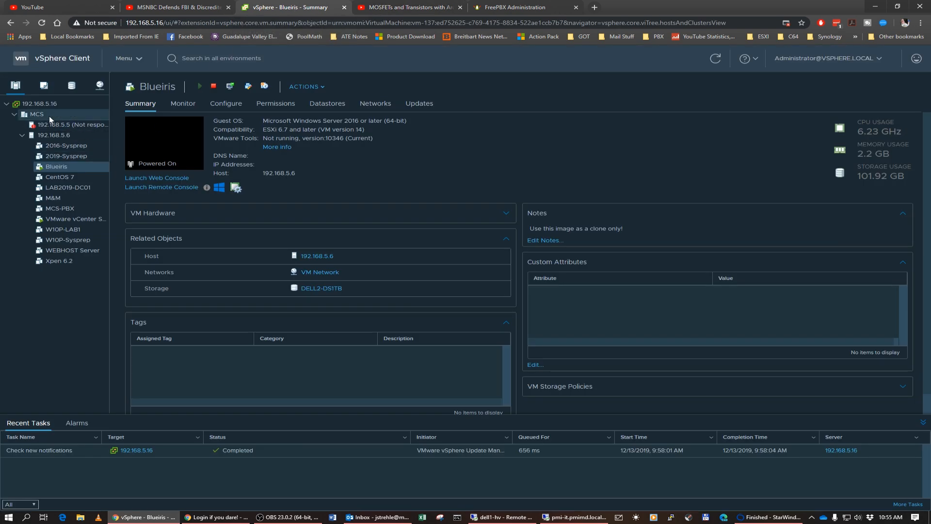
{"action": "left_click", "coordinate": [52, 133]}
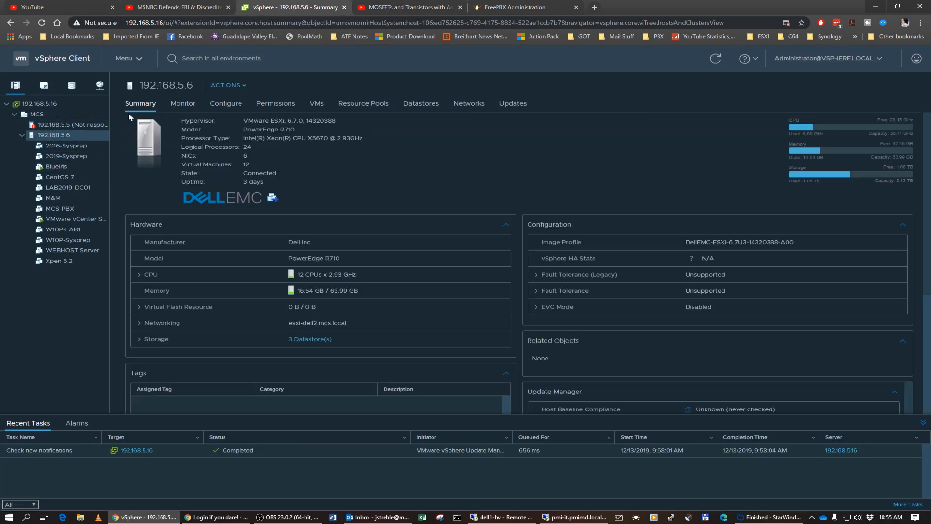
{"action": "left_click", "coordinate": [716, 59]}
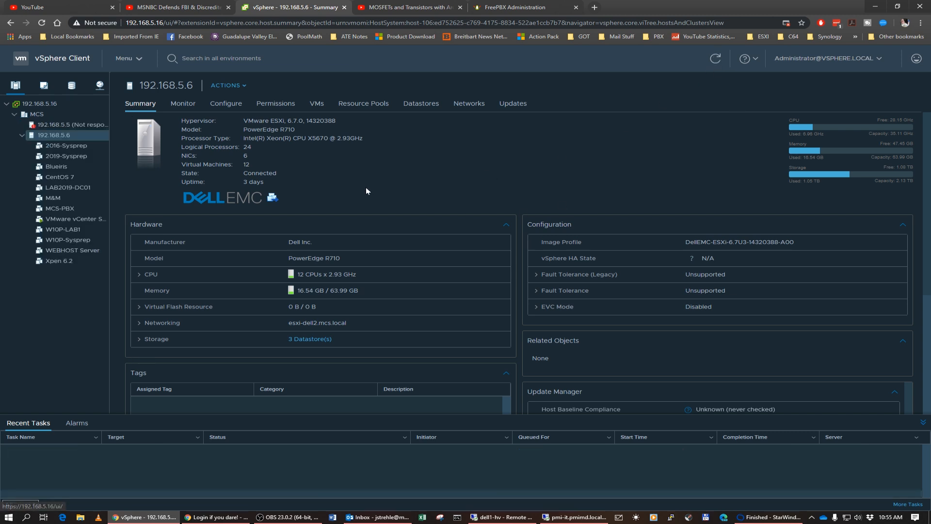
{"action": "left_click", "coordinate": [57, 165]}
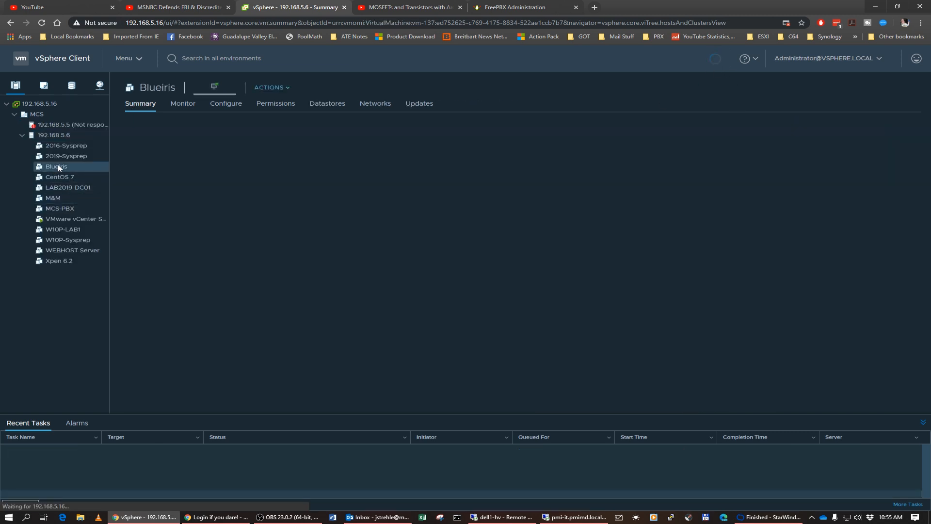
{"action": "left_click", "coordinate": [54, 135]}
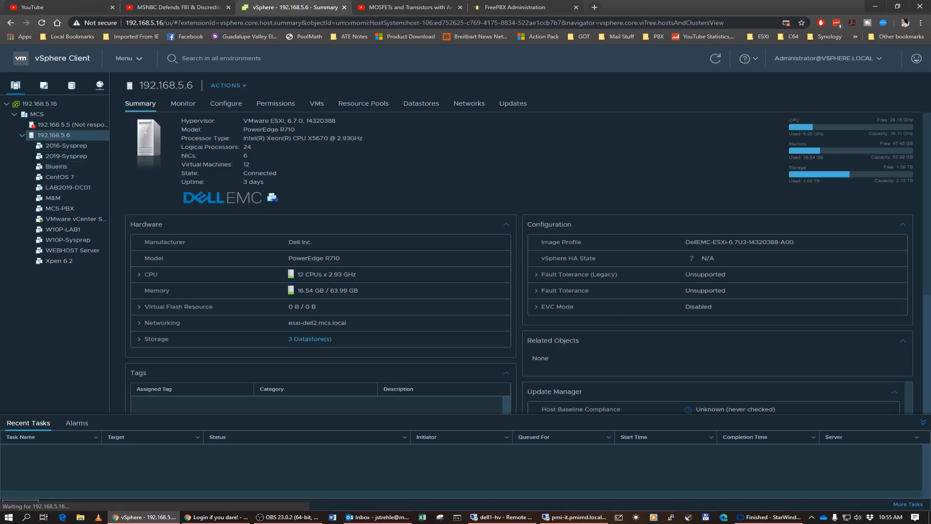
Step: Begin another conversion in StarWind V2V Converter with Blueiris on the remote VMware ESXi server 192.168.5.6 as the source
{"action": "left_click", "coordinate": [876, 7]}
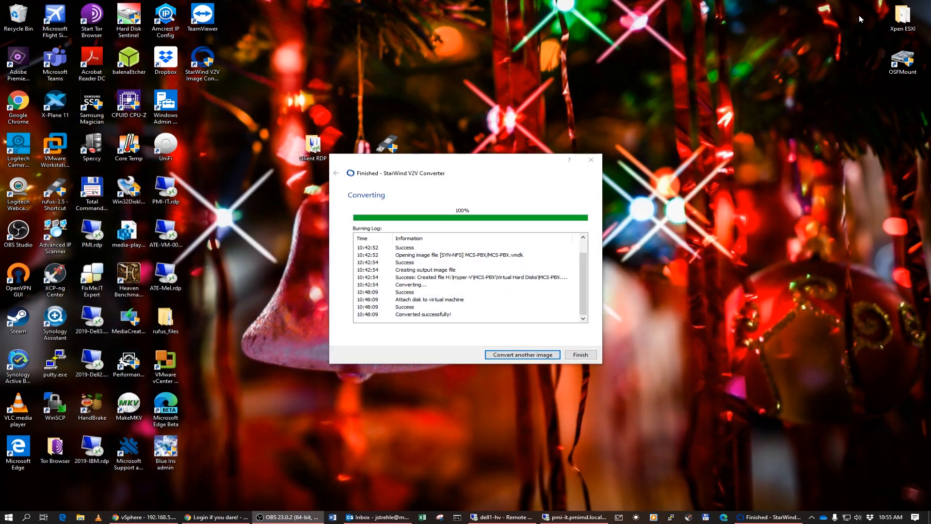
{"action": "left_click", "coordinate": [515, 358]}
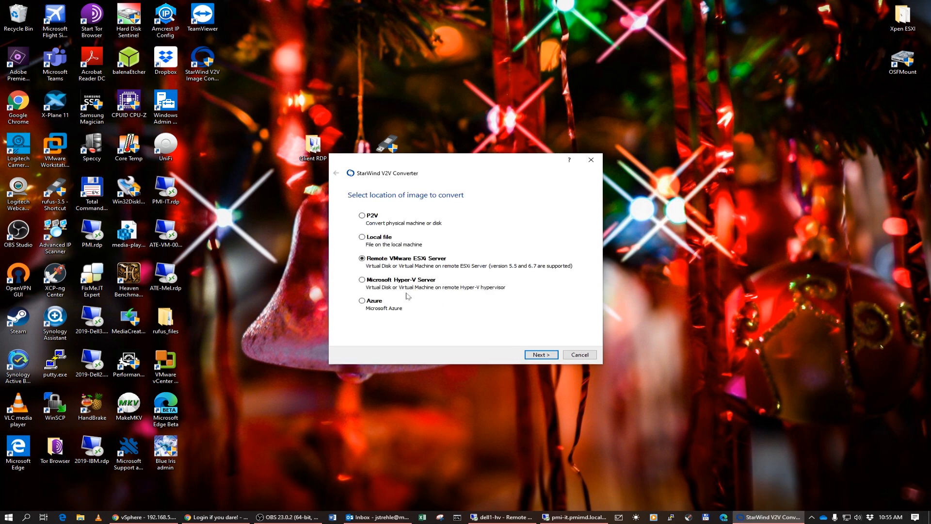
{"action": "left_click", "coordinate": [533, 355]}
{"action": "left_click", "coordinate": [541, 354]}
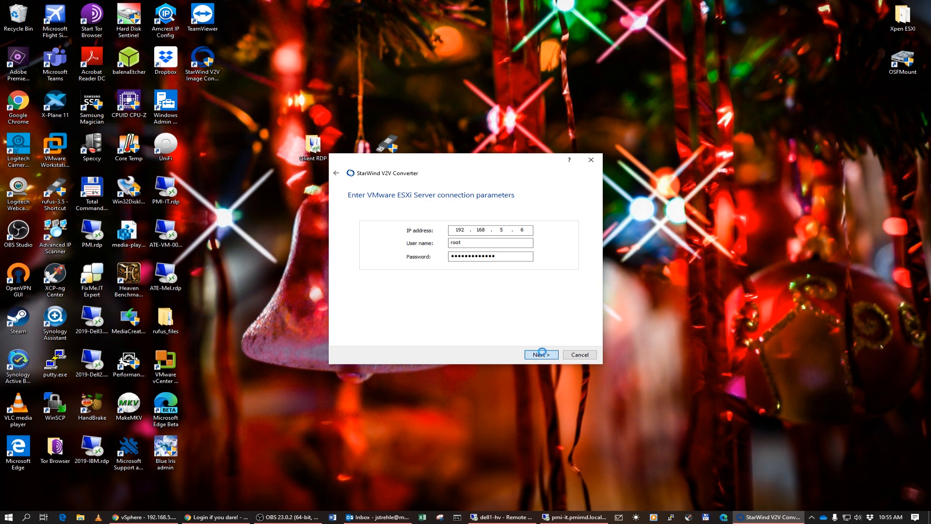
{"action": "double_click", "coordinate": [368, 221]}
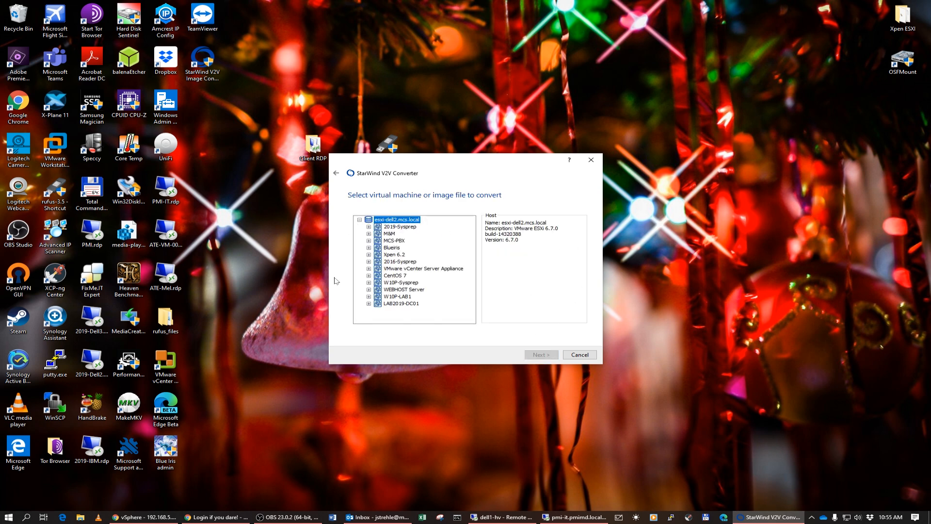
{"action": "left_click", "coordinate": [395, 248]}
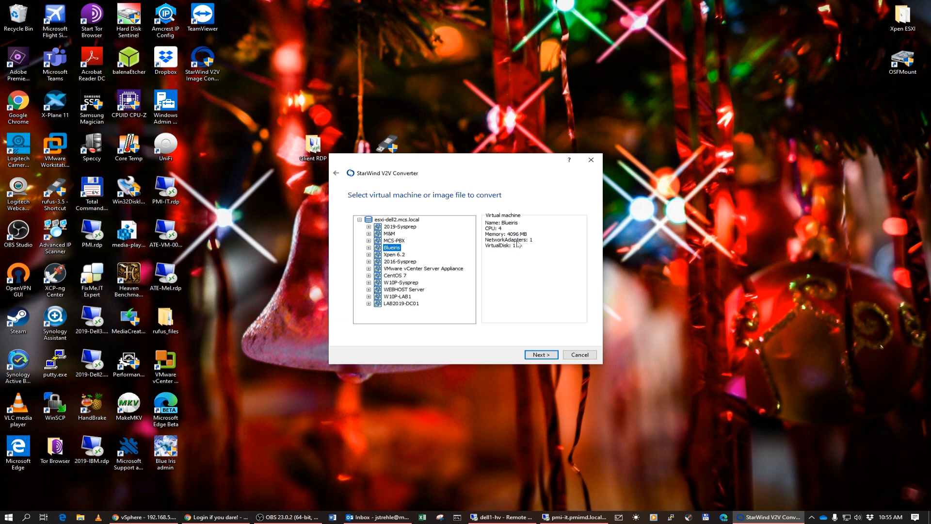
{"action": "left_click", "coordinate": [542, 355]}
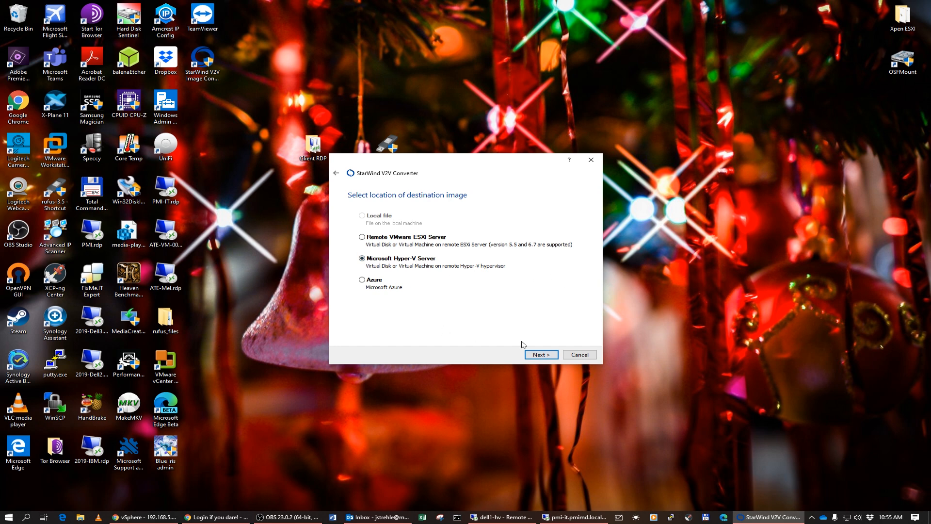
Step: Choose the Microsoft Hyper-V server dell1-hv as the destination and set the virtual machine path to P:\hyper-v
{"action": "left_click", "coordinate": [542, 356]}
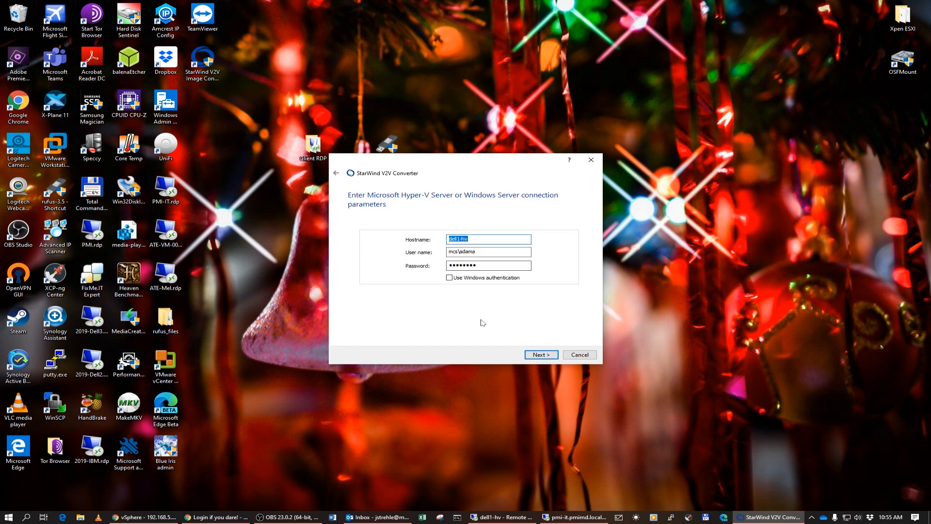
{"action": "left_click", "coordinate": [541, 354]}
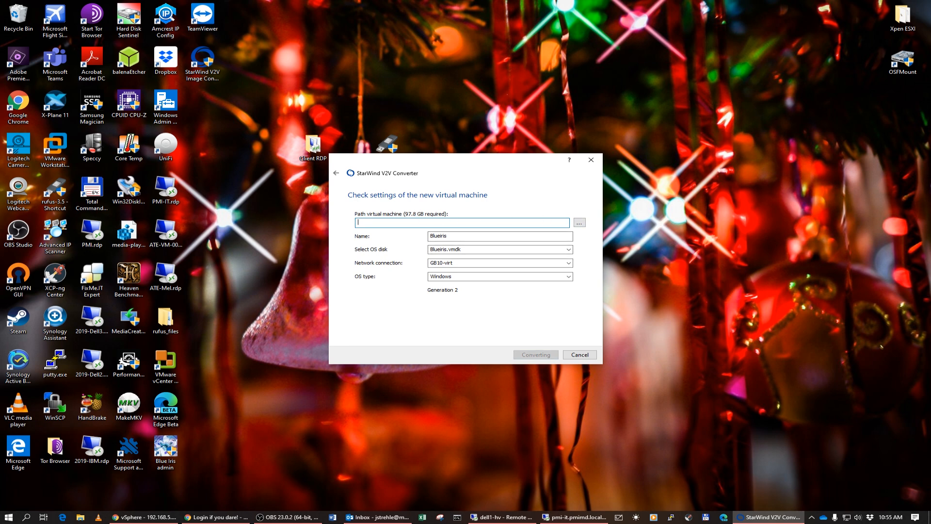
{"action": "left_click", "coordinate": [579, 222]}
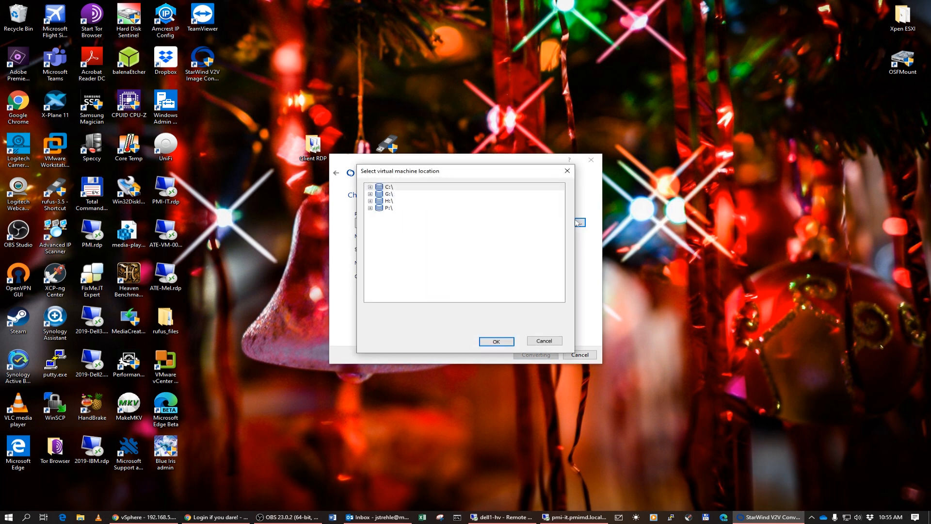
{"action": "left_click", "coordinate": [389, 208]}
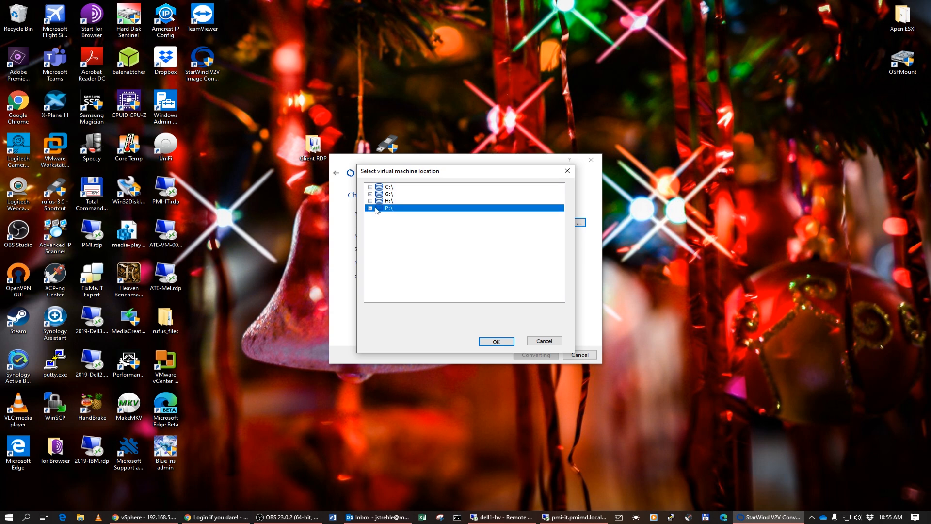
{"action": "left_click", "coordinate": [370, 208]}
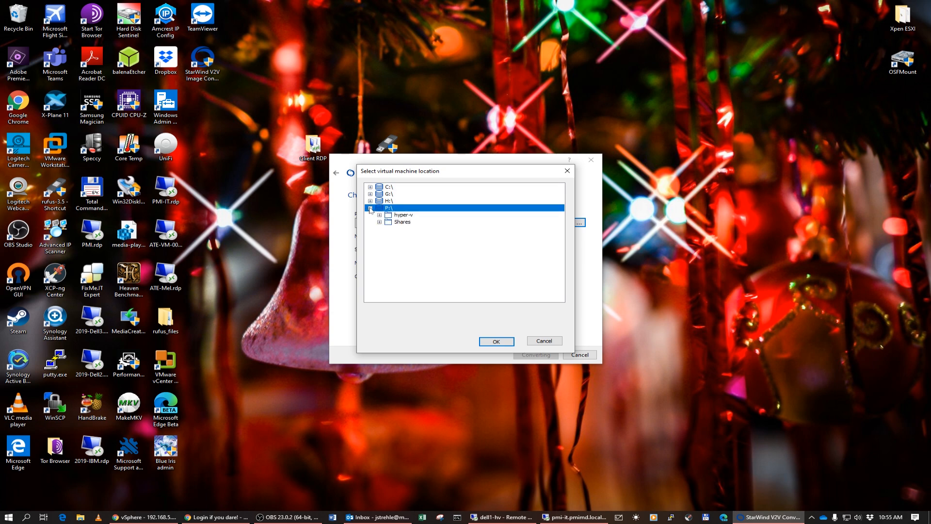
{"action": "left_click", "coordinate": [410, 216]}
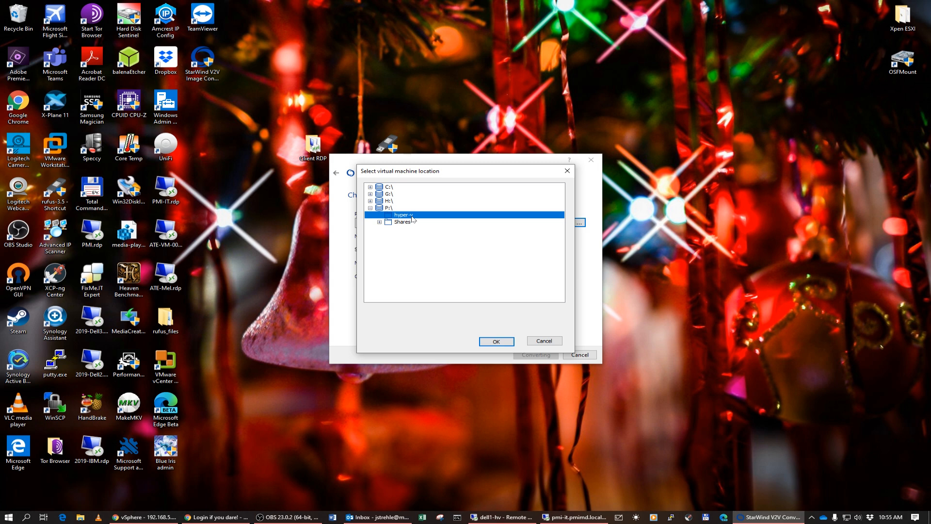
{"action": "left_click", "coordinate": [495, 342]}
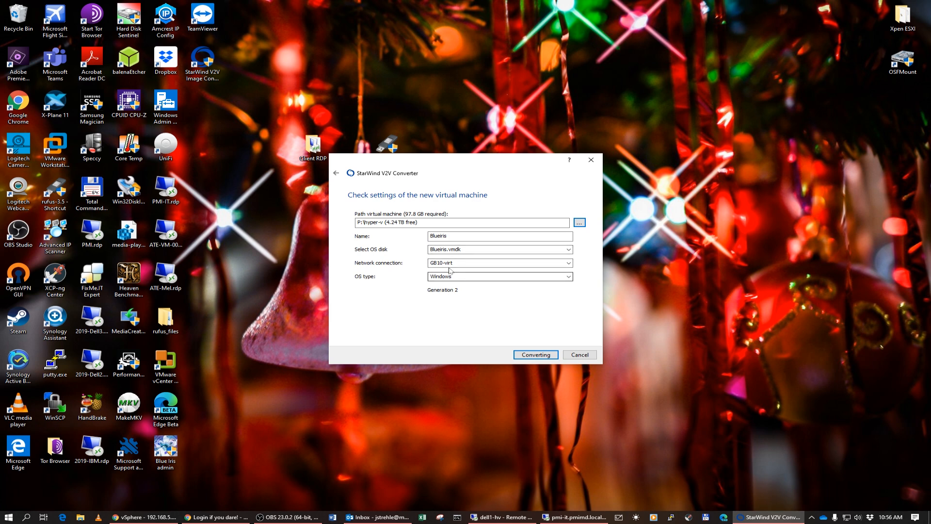
Step: Run the Blueiris conversion to completion and review the end of its log
{"action": "left_click", "coordinate": [543, 356]}
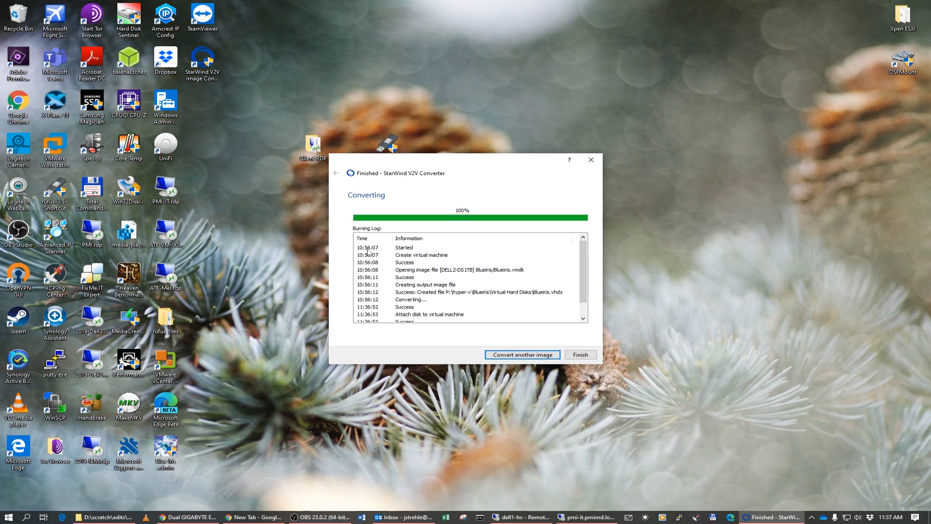
{"action": "left_click_drag", "start_coordinate": [585, 265], "coordinate": [582, 287]}
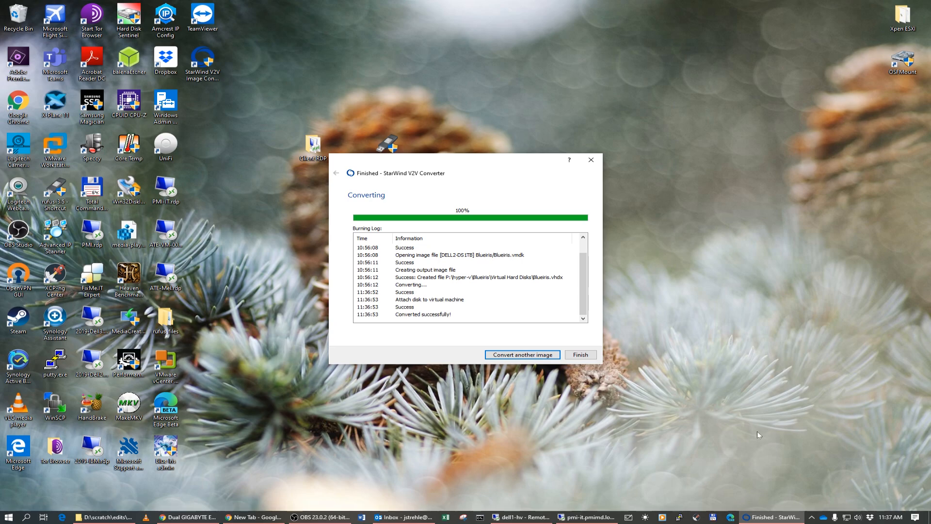
Step: Switch to the dell1-hv remote session in Hyper-V Manager and move Blueiris.vhdx to the top of the Blueiris firmware boot order
{"action": "left_click", "coordinate": [529, 522]}
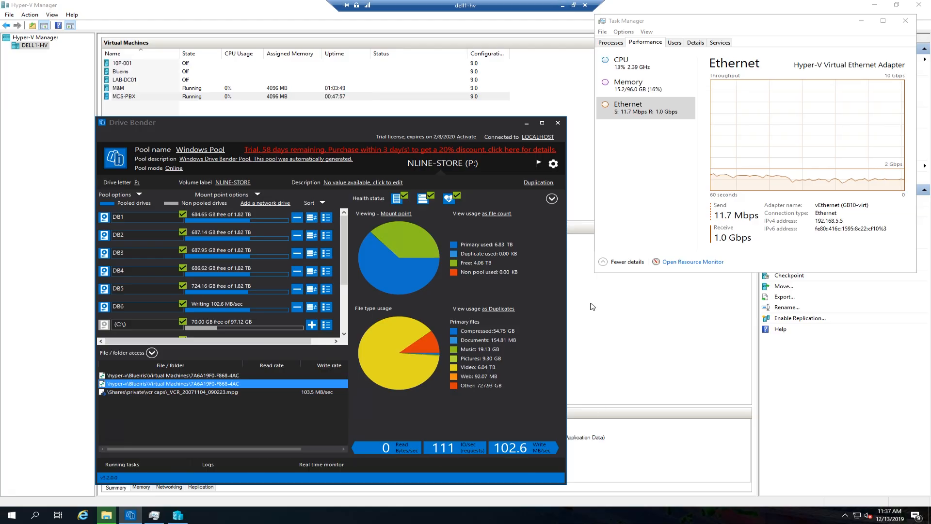
{"action": "left_click", "coordinate": [262, 99]}
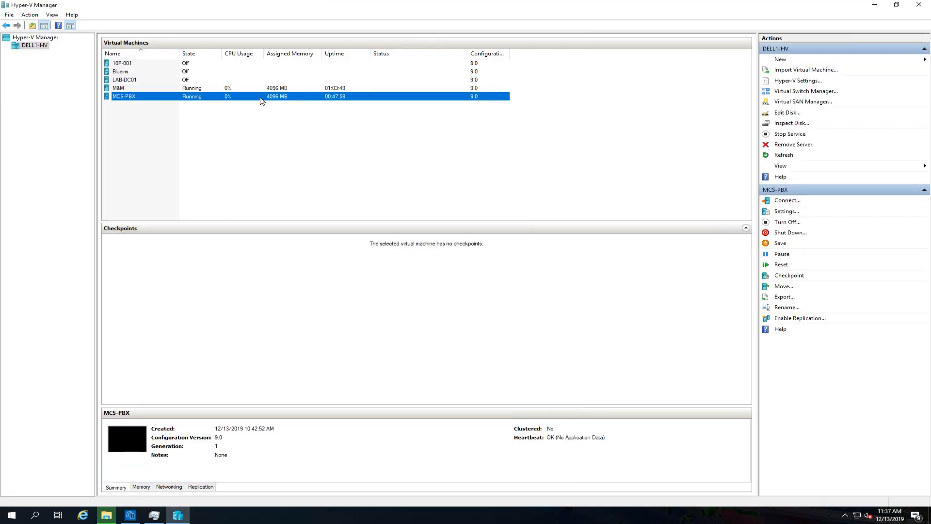
{"action": "left_click", "coordinate": [130, 72]}
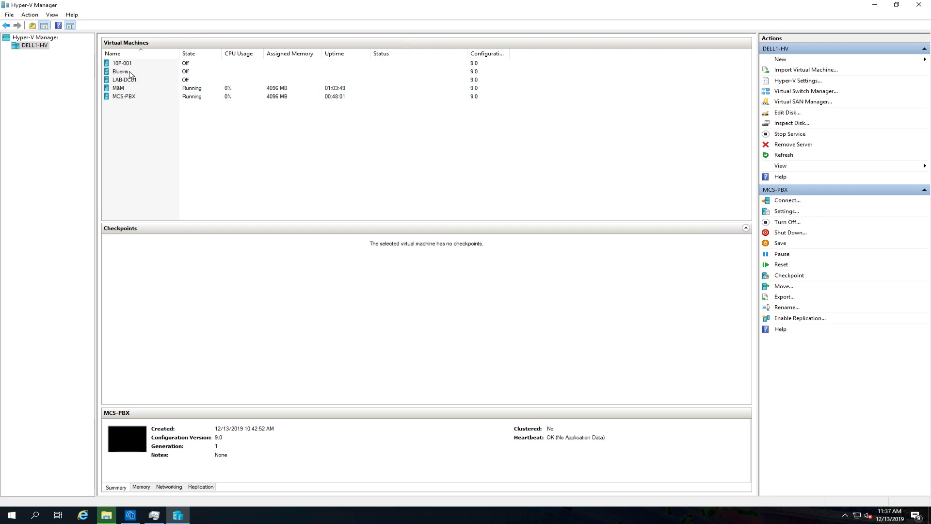
{"action": "right_click", "coordinate": [130, 74]}
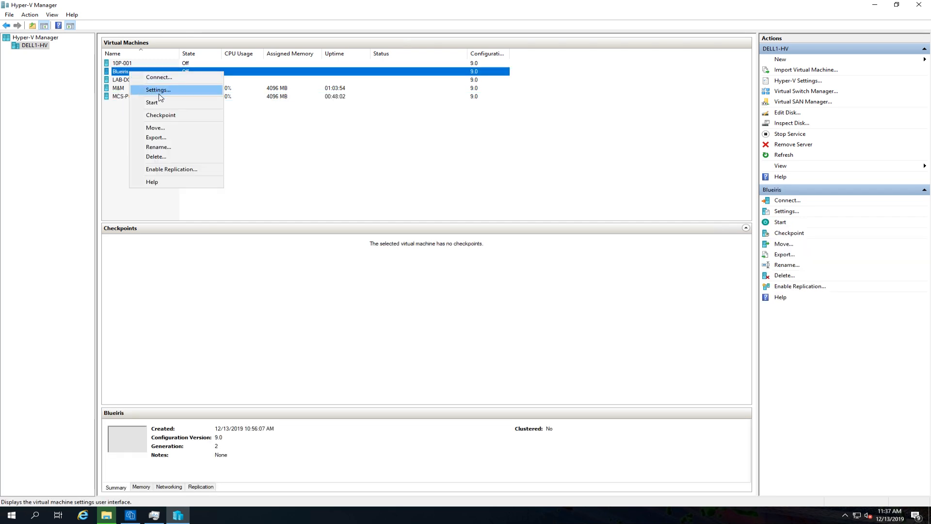
{"action": "left_click", "coordinate": [156, 90]}
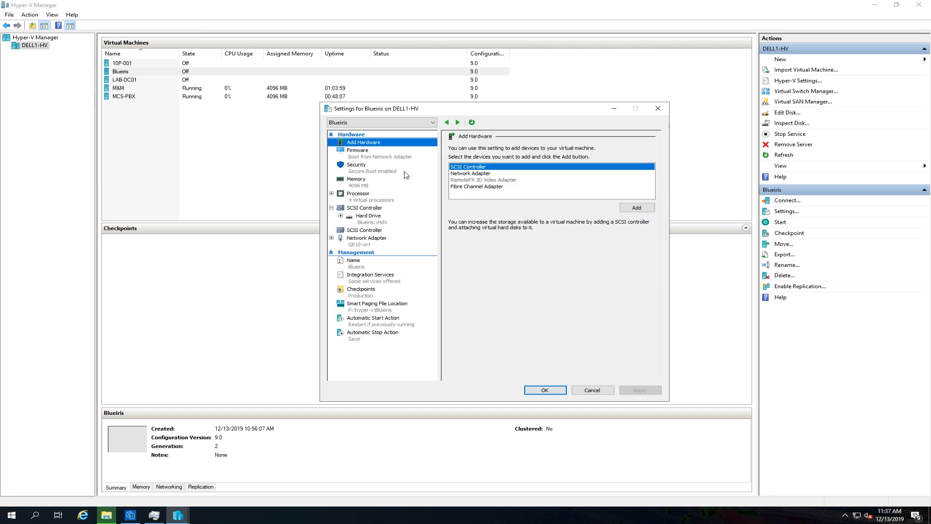
{"action": "left_click", "coordinate": [373, 157]}
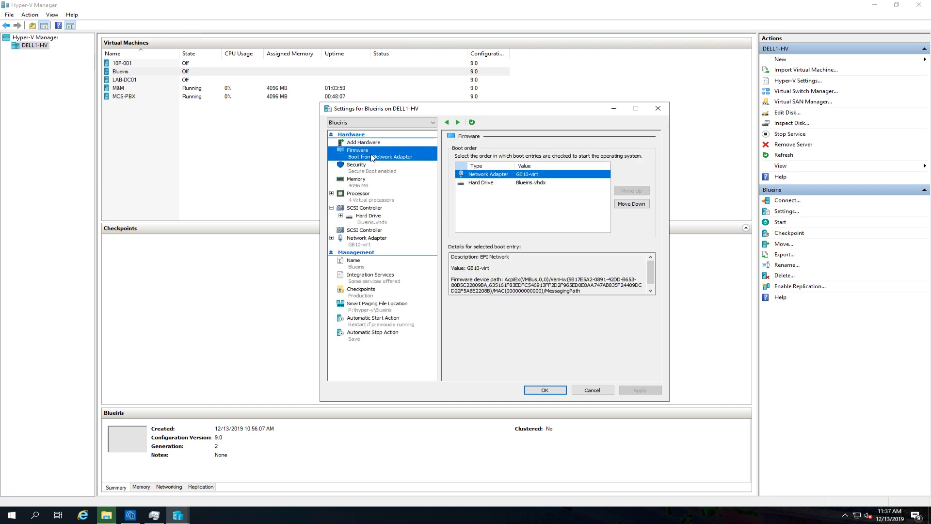
{"action": "left_click", "coordinate": [482, 183]}
{"action": "left_click", "coordinate": [639, 192]}
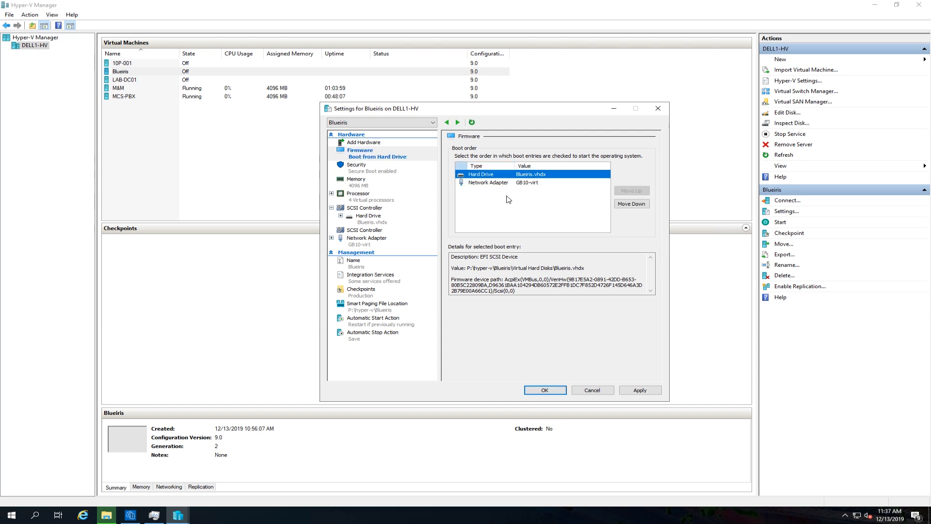
Step: Disable Secure Boot for the Blueiris virtual machine and apply the changed settings
{"action": "left_click", "coordinate": [364, 168]}
{"action": "left_click", "coordinate": [475, 173]}
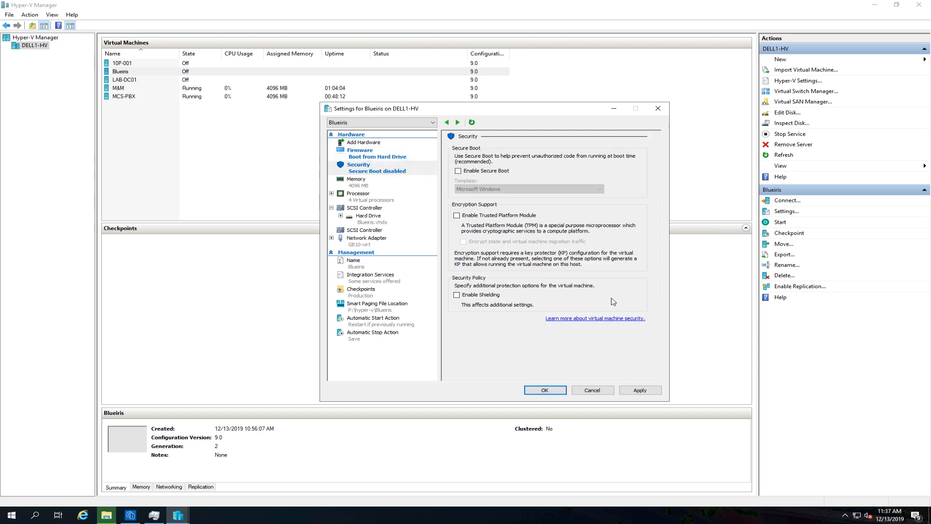
{"action": "left_click", "coordinate": [640, 390]}
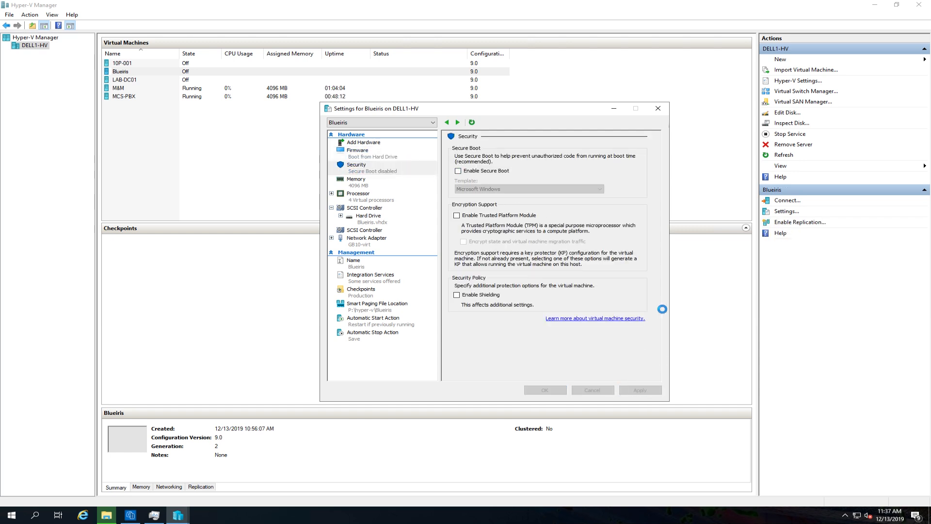
Step: Review the memory, processor, hard drive and network adapter settings of Blueiris and close its settings
{"action": "left_click", "coordinate": [358, 184]}
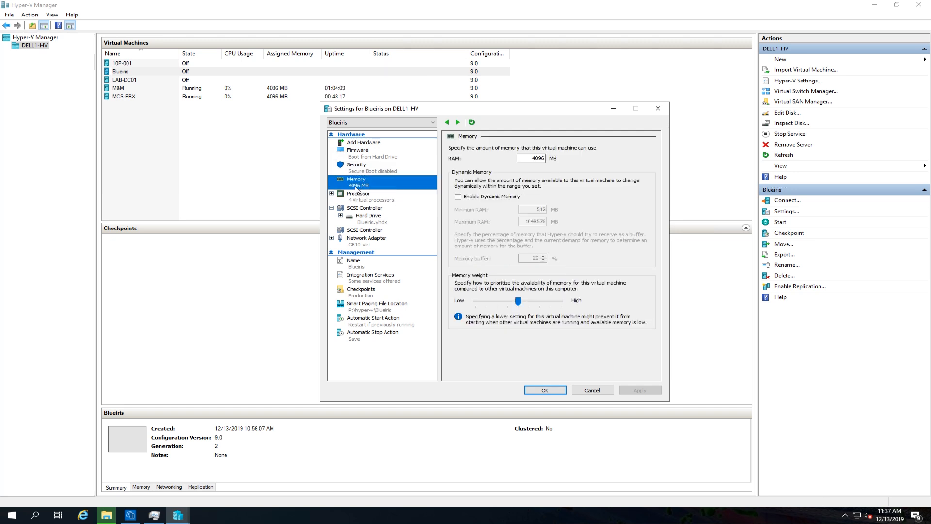
{"action": "left_click", "coordinate": [361, 196]}
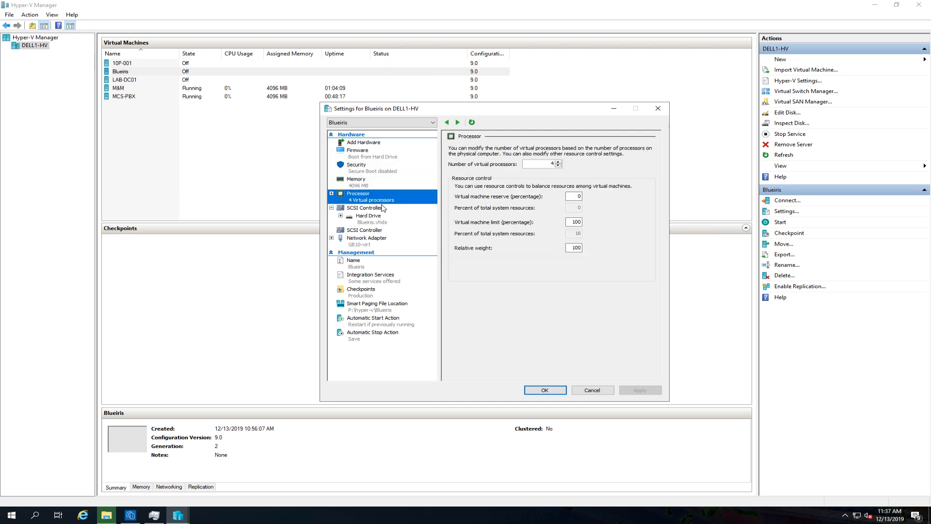
{"action": "left_click", "coordinate": [371, 219]}
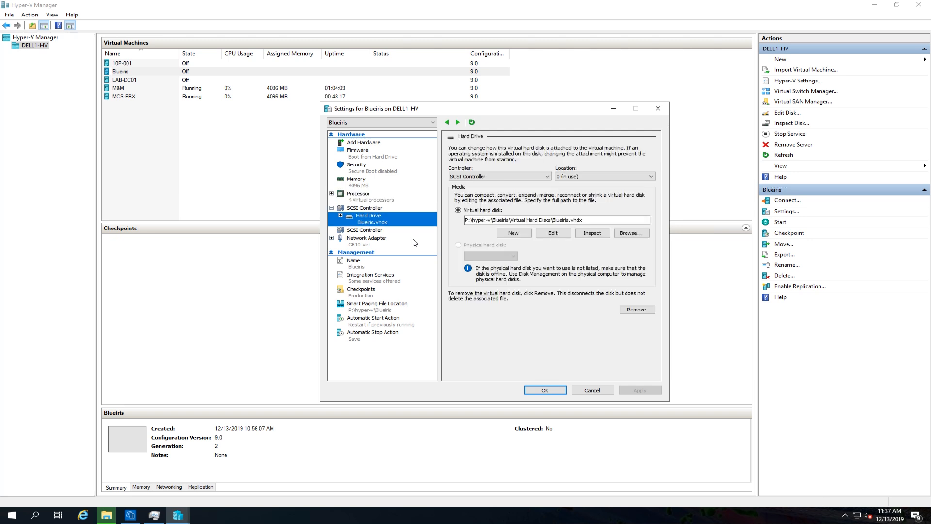
{"action": "left_click", "coordinate": [368, 247]}
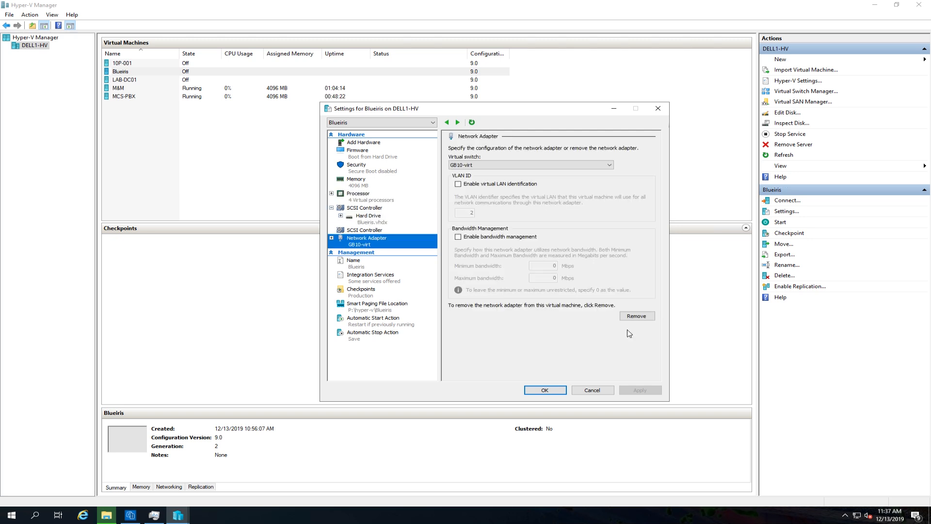
{"action": "left_click", "coordinate": [595, 391]}
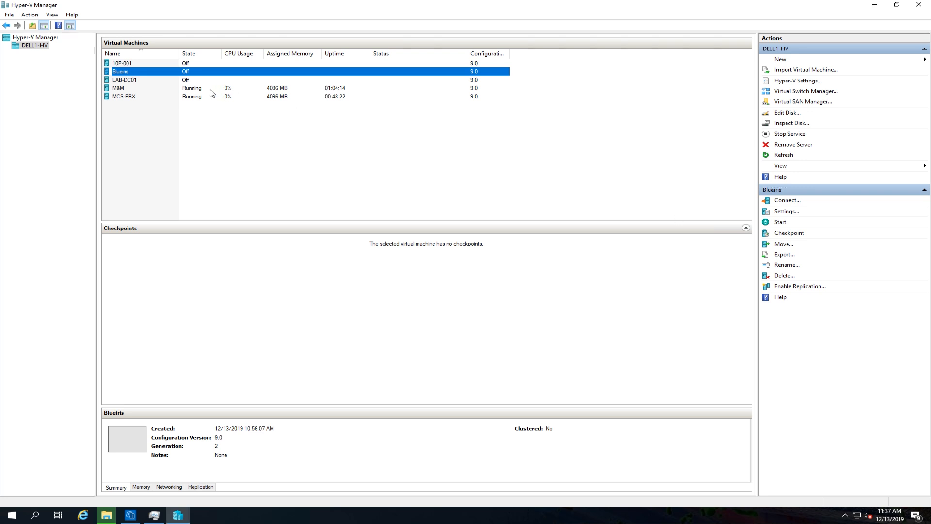
Step: Connect to the Blueiris virtual machine on DELL1-HV and start it
{"action": "right_click", "coordinate": [159, 74]}
{"action": "left_click", "coordinate": [164, 76]}
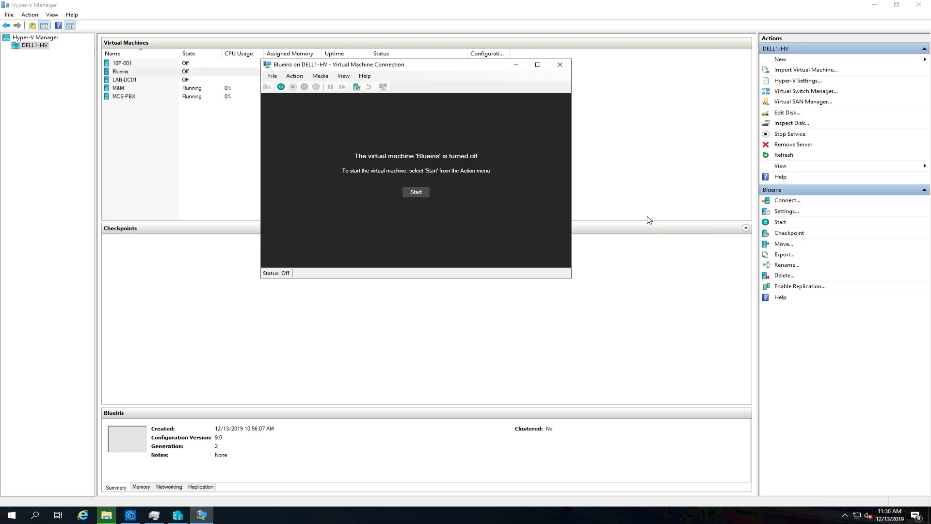
{"action": "left_click", "coordinate": [281, 88]}
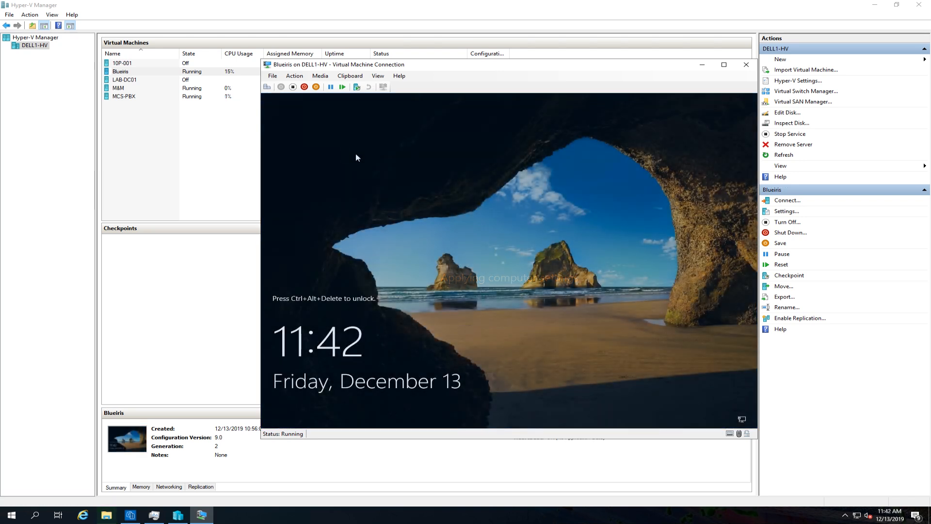
Step: Unlock the Blueiris guest system and sign in with the account password
{"action": "left_click", "coordinate": [266, 87]}
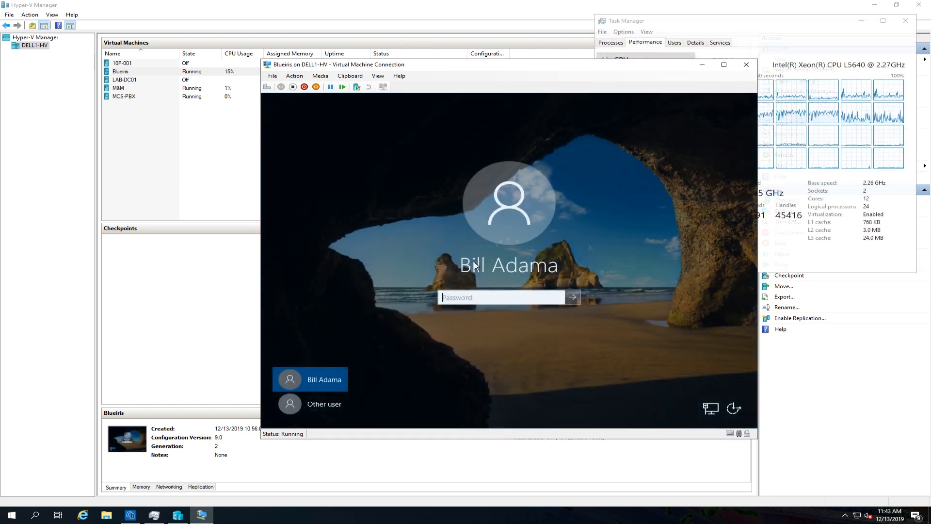
{"action": "type", "text": "•••••"}
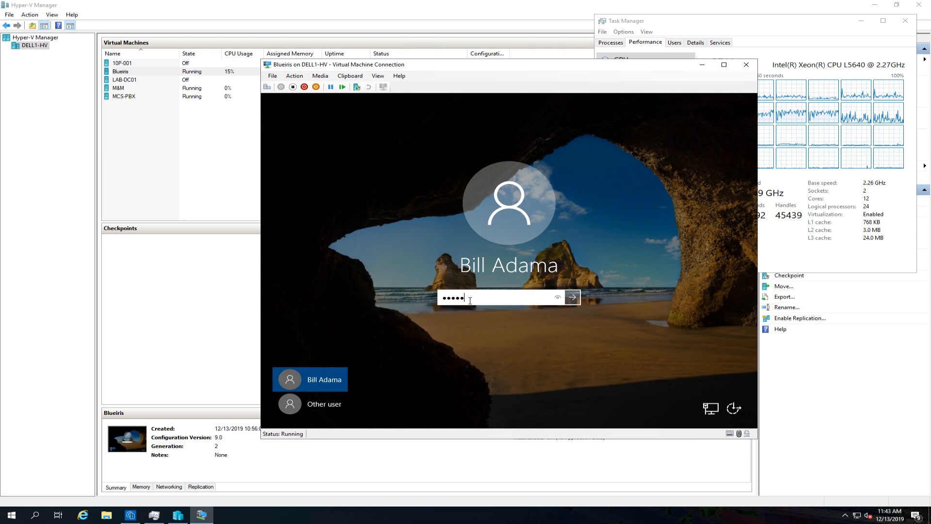
{"action": "key", "text": "BackSpace"}
{"action": "key", "text": "BackSpace"}
{"action": "key", "text": "BackSpace"}
{"action": "key", "text": "BackSpace"}
{"action": "key", "text": "BackSpace"}
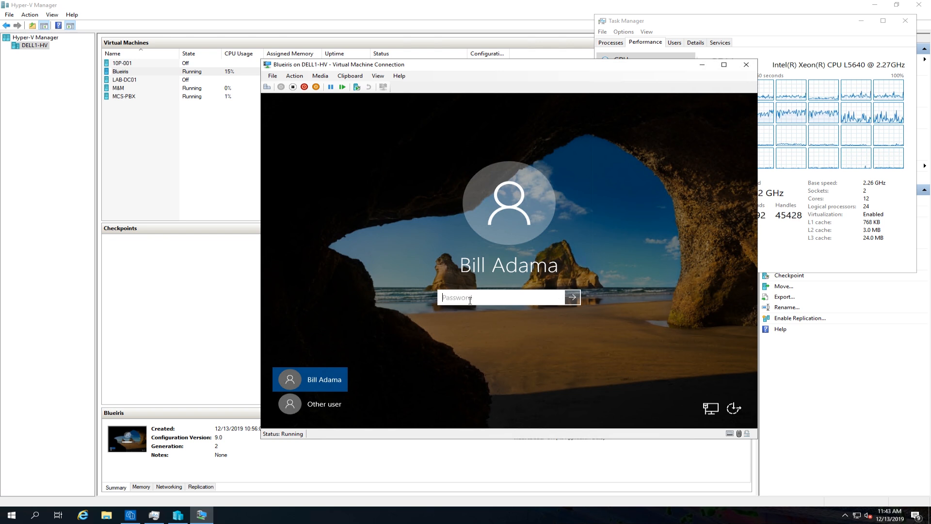
{"action": "type", "text": "•••••"}
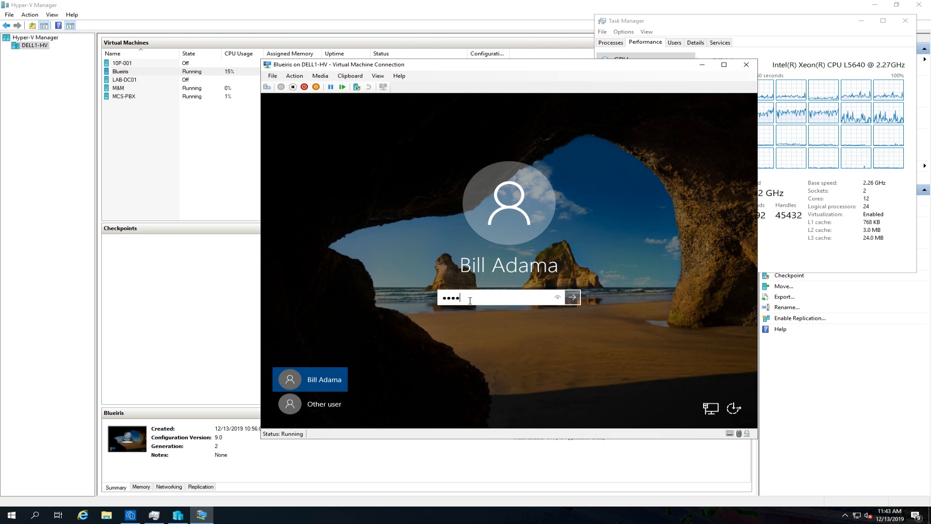
{"action": "type", "text": "•••"}
{"action": "key", "text": "Return"}
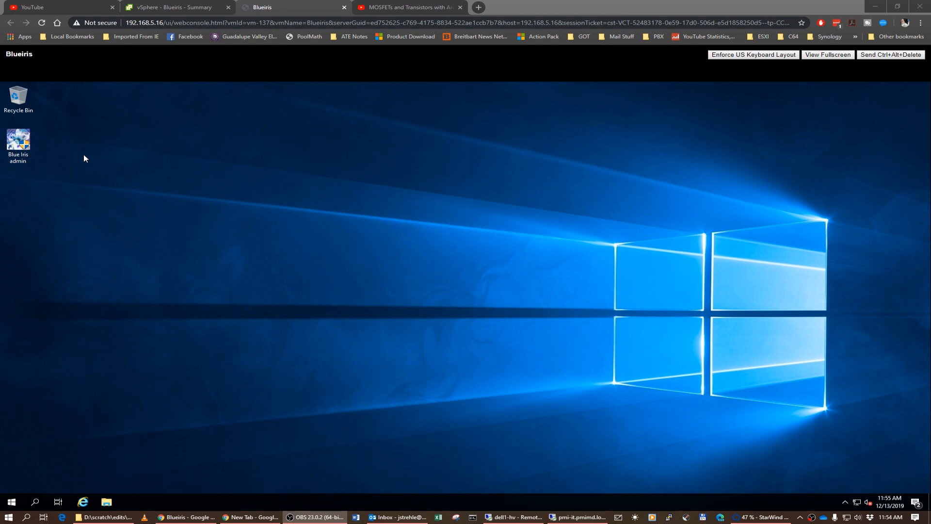
Step: Launch Blue Iris as admin in the Blueiris vSphere web console and turn off its startup option to run as a Windows service
{"action": "double_click", "coordinate": [21, 141]}
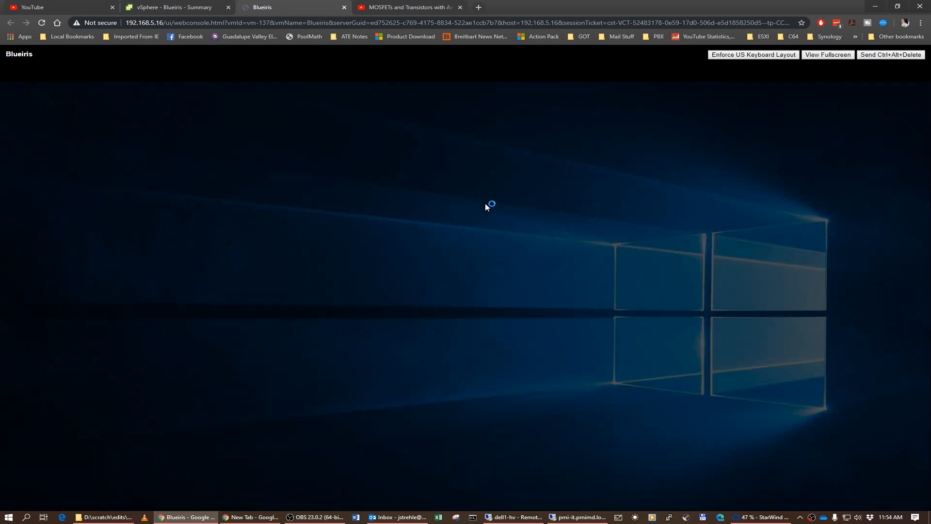
{"action": "left_click", "coordinate": [435, 354]}
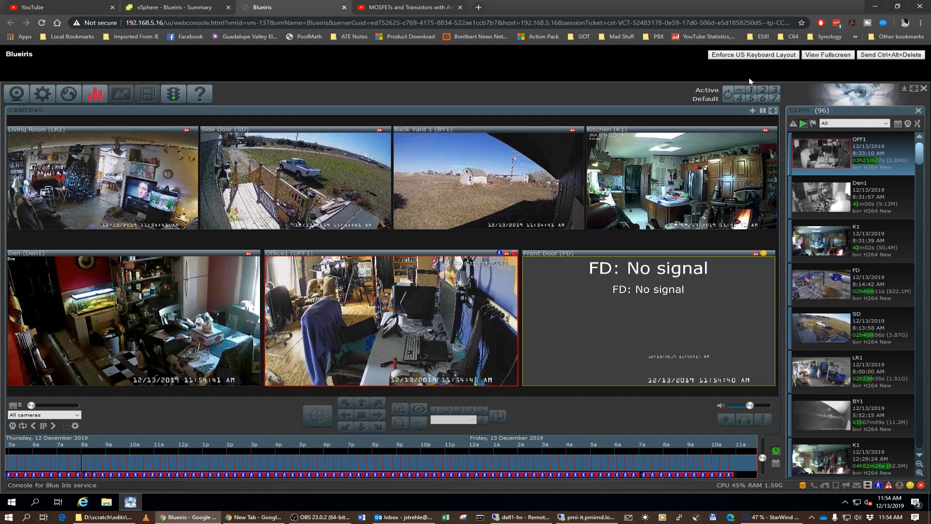
{"action": "left_click", "coordinate": [42, 93]}
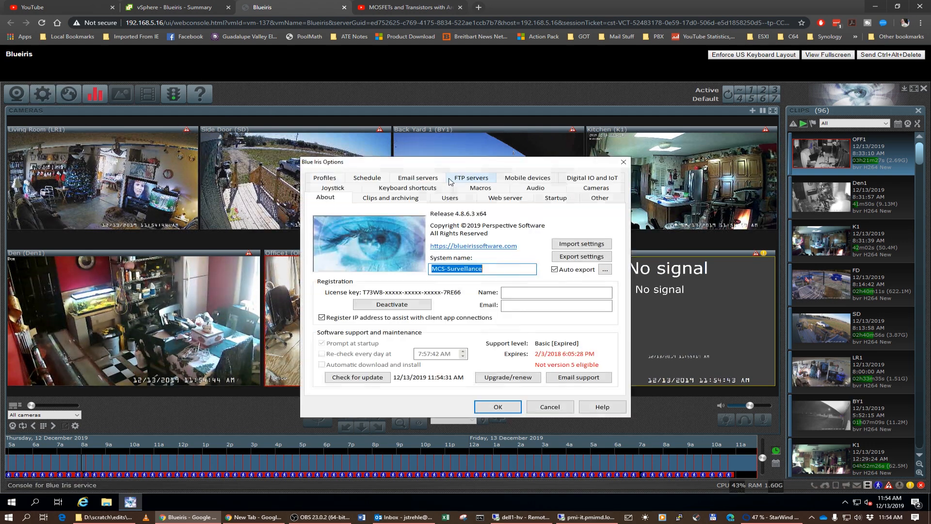
{"action": "left_click", "coordinate": [561, 198]}
{"action": "left_click", "coordinate": [338, 244]}
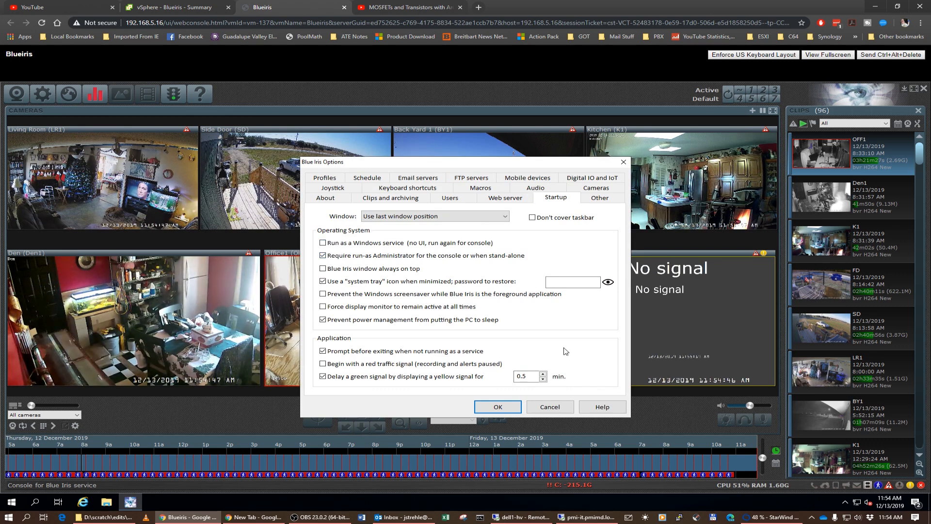
{"action": "left_click", "coordinate": [500, 407]}
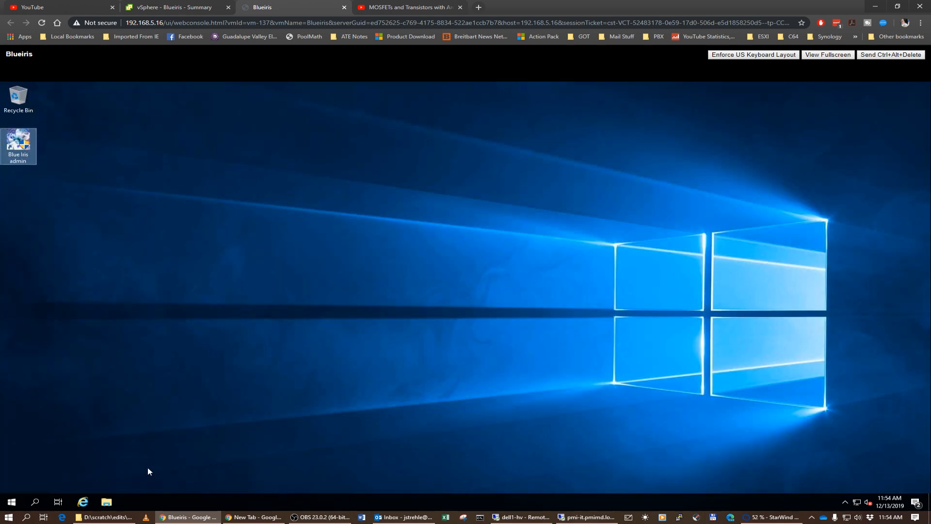
Step: Find the Control Panel with the search term "control" and open the list of installed programs in the Blueiris guest
{"action": "left_click", "coordinate": [12, 502]}
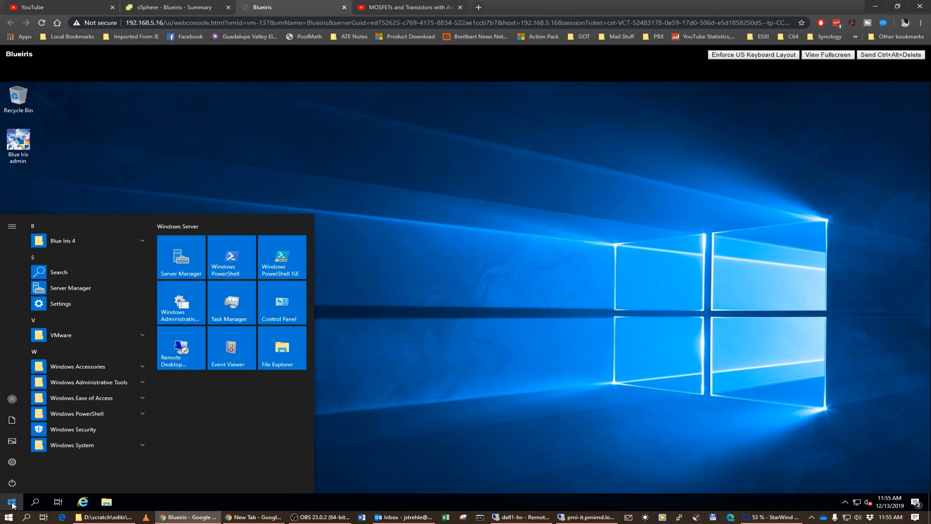
{"action": "type", "text": "c"}
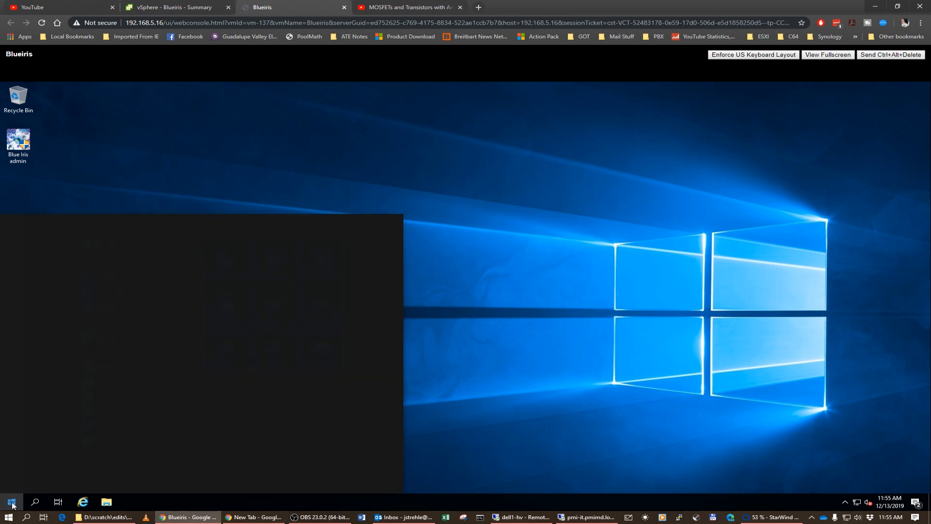
{"action": "type", "text": "ontrol"}
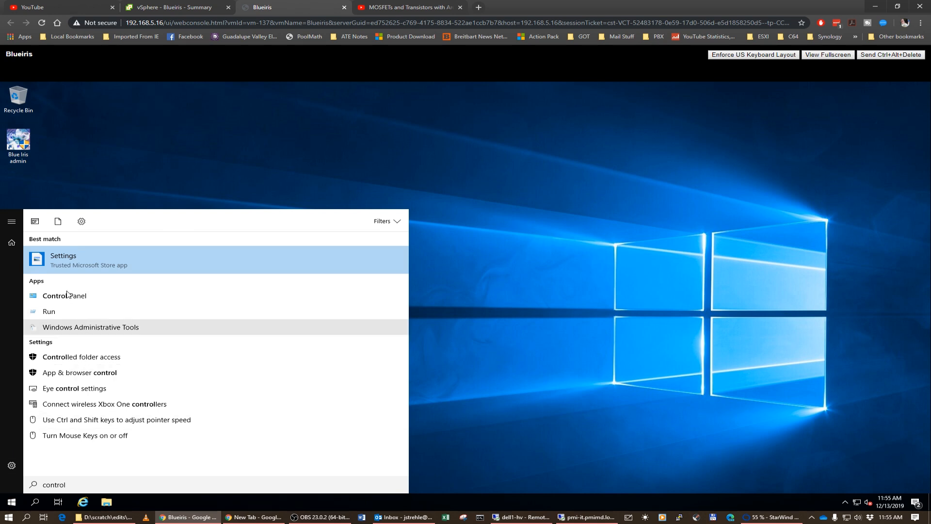
{"action": "left_click", "coordinate": [75, 300]}
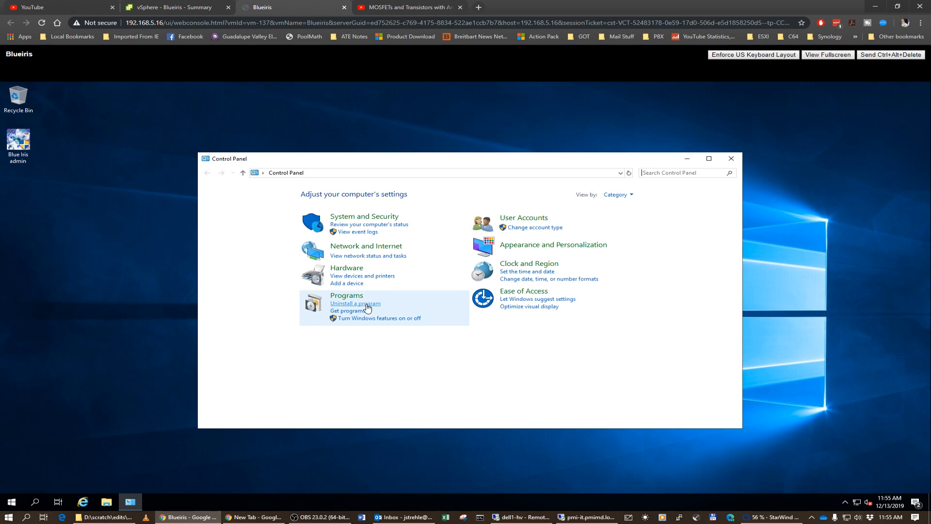
{"action": "left_click", "coordinate": [367, 304]}
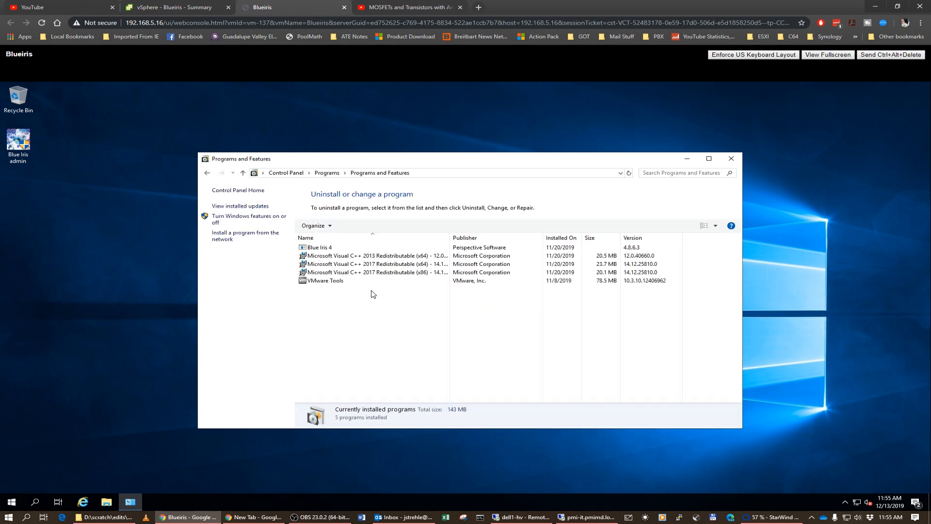
Step: Uninstall VMware Tools from the Blueiris guest, allow the change and agree to the system restart
{"action": "left_click", "coordinate": [326, 281]}
{"action": "left_click", "coordinate": [355, 227]}
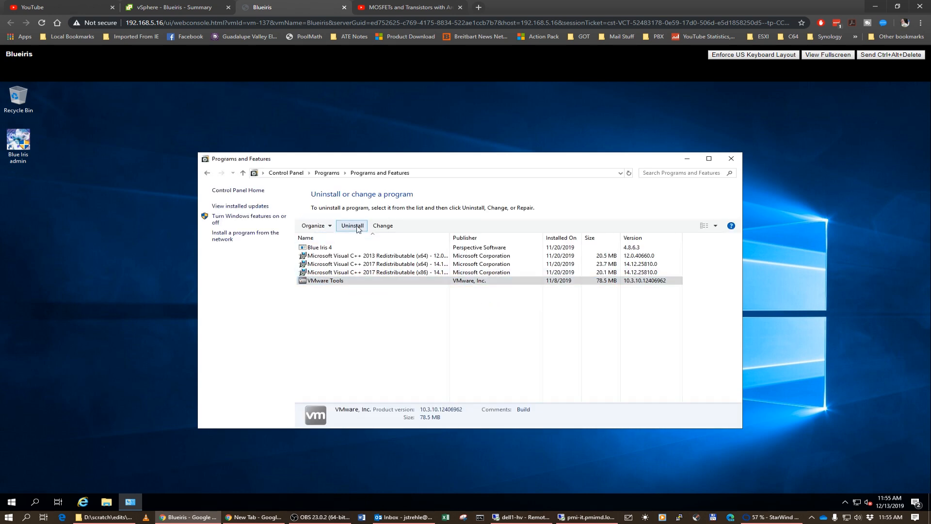
{"action": "left_click", "coordinate": [512, 292]}
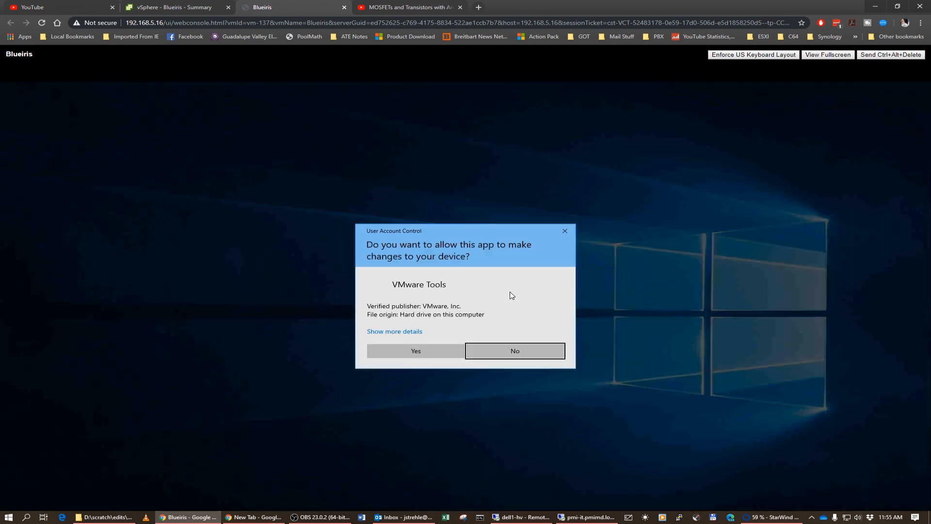
{"action": "left_click", "coordinate": [427, 351]}
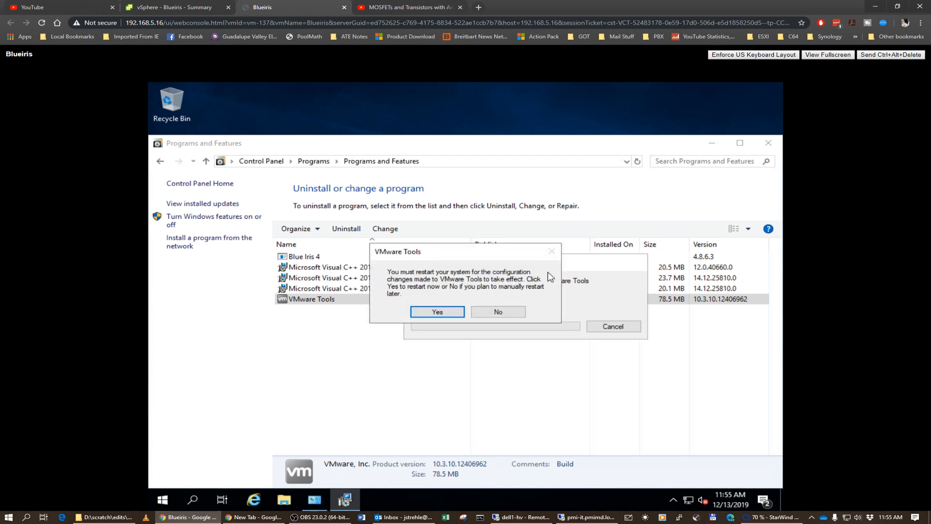
{"action": "left_click", "coordinate": [437, 312]}
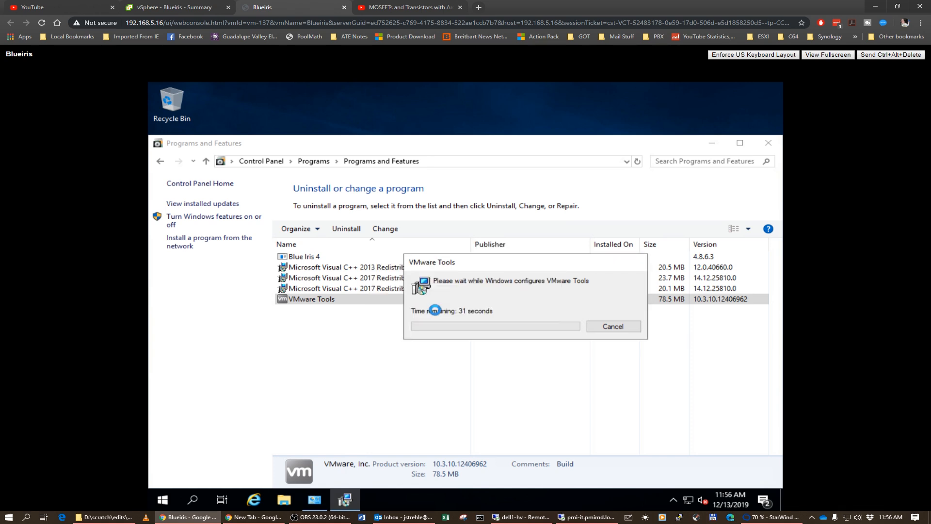
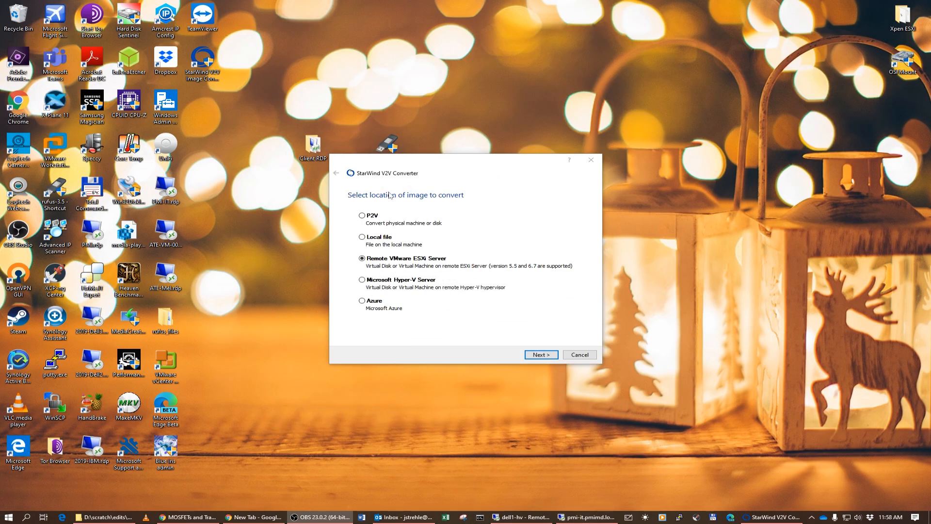
Step: Choose the Blueiris virtual machine on the remote VMware ESXi server 192.168.5.6 as the conversion source, using the stored root login
{"action": "left_click", "coordinate": [539, 354]}
{"action": "left_click", "coordinate": [540, 353]}
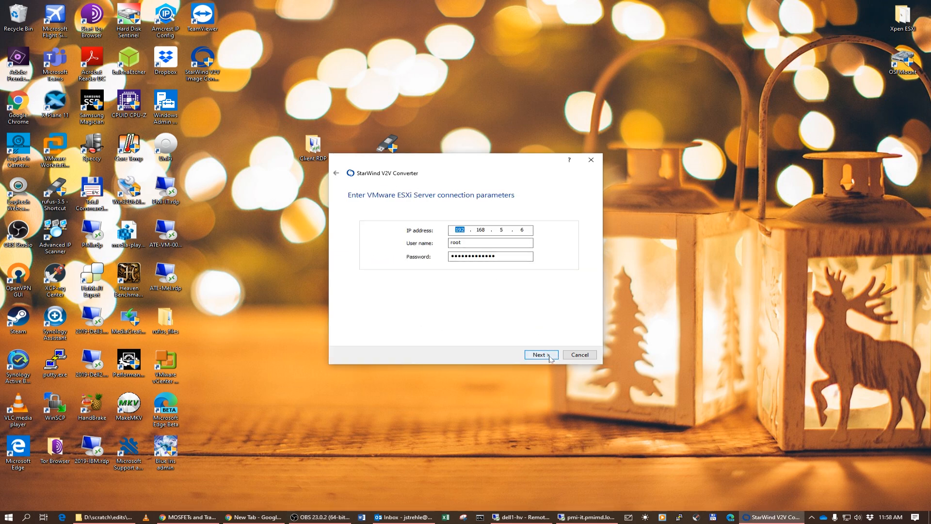
{"action": "left_click", "coordinate": [359, 220]}
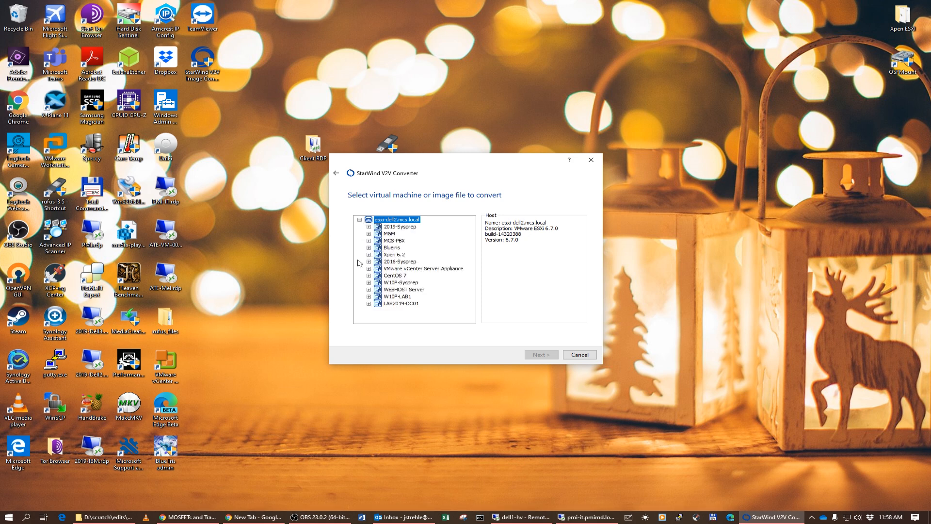
{"action": "left_click", "coordinate": [397, 247]}
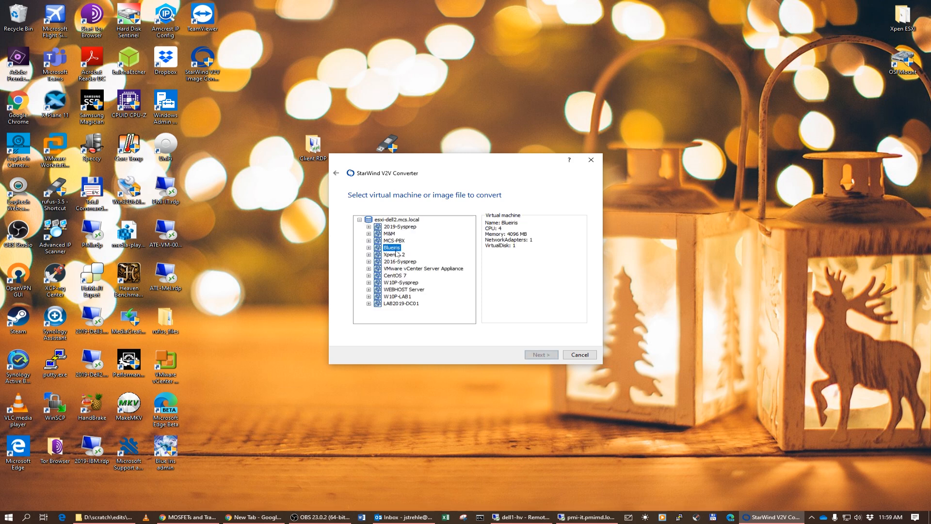
{"action": "left_click", "coordinate": [537, 354]}
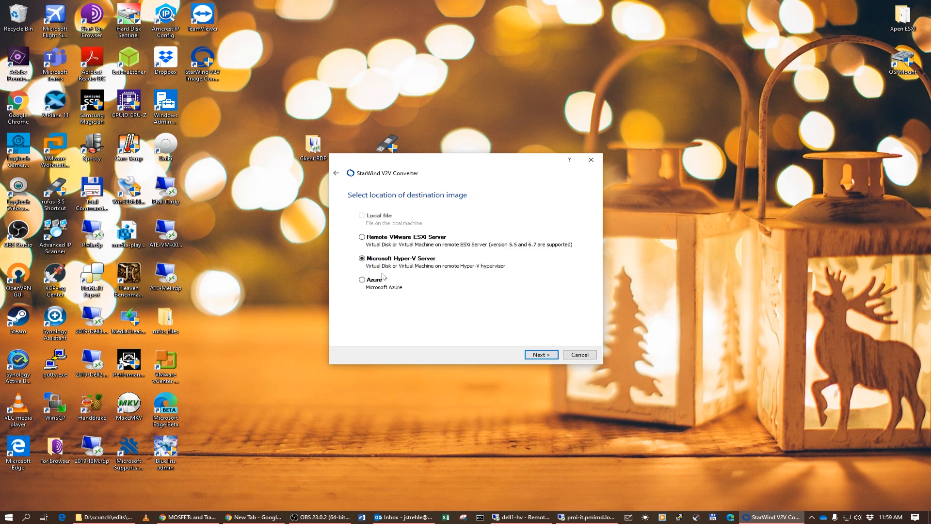
Step: Target the Microsoft Hyper-V server dell1-hv, store the new virtual machine in H:\Hyper-V and start the conversion
{"action": "left_click", "coordinate": [550, 353]}
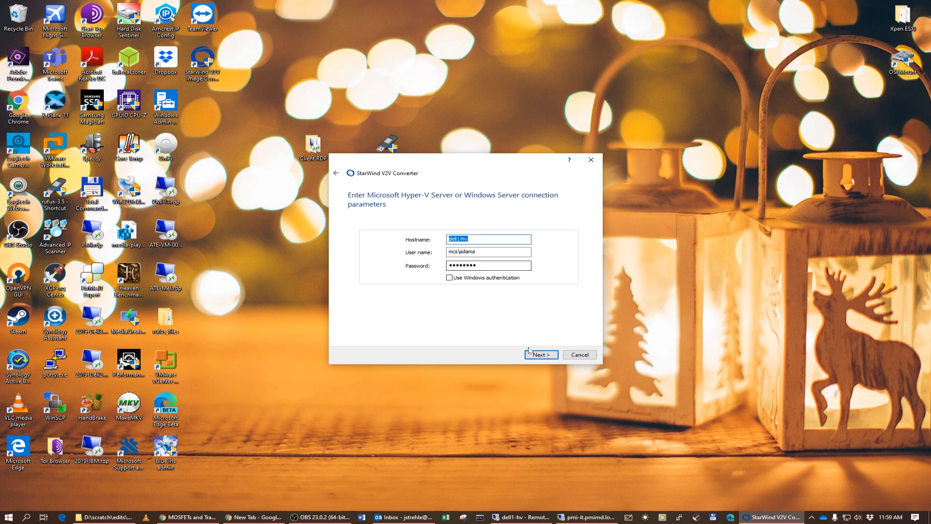
{"action": "left_click", "coordinate": [540, 354]}
{"action": "left_click", "coordinate": [580, 223]}
{"action": "left_click", "coordinate": [379, 202]}
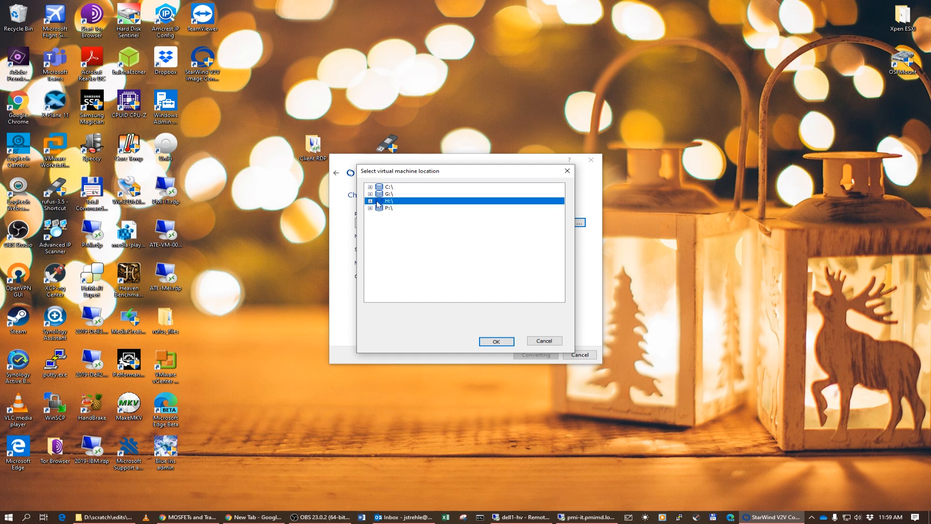
{"action": "left_click", "coordinate": [371, 201]}
{"action": "left_click", "coordinate": [403, 209]}
{"action": "left_click", "coordinate": [495, 341]}
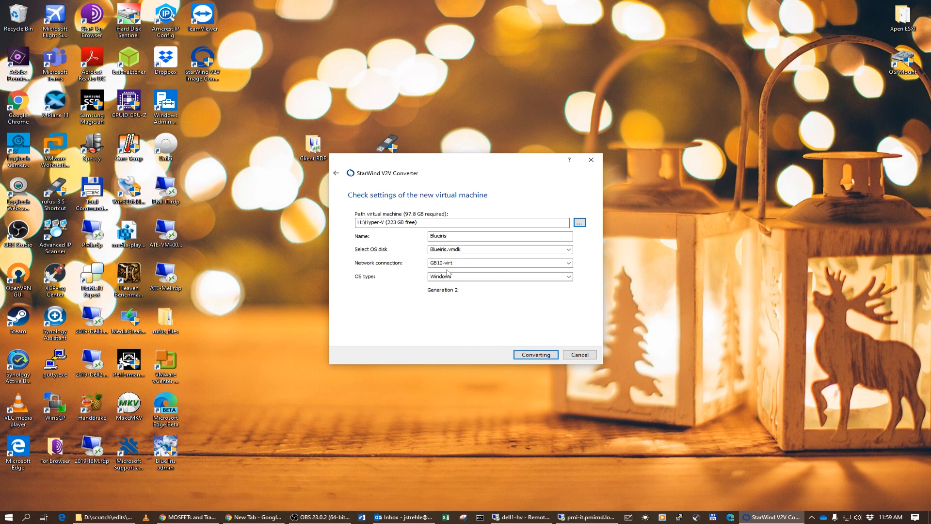
{"action": "left_click", "coordinate": [539, 353]}
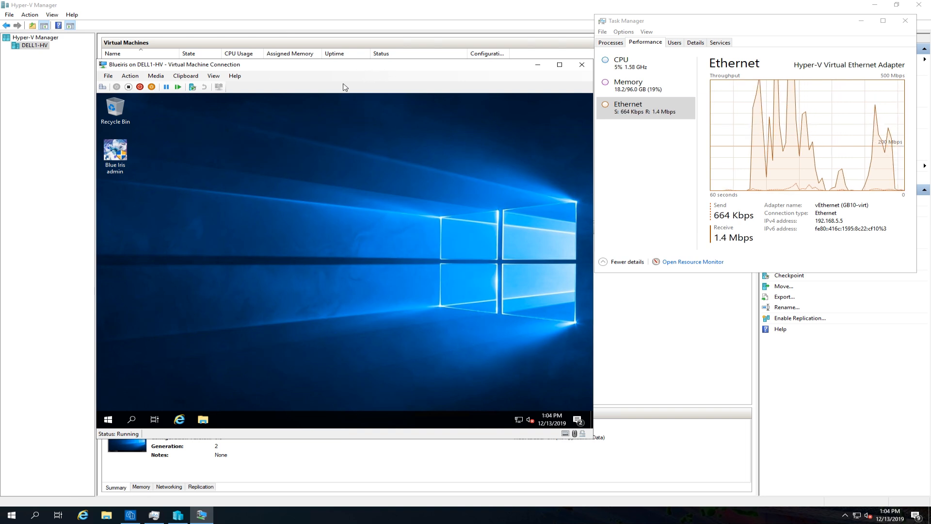
Step: Examine the drives in the converted Blueiris guest on DELL1-HV and the contents of the BlueIris folder on Local Disk (C:)
{"action": "left_click_drag", "start_coordinate": [359, 69], "coordinate": [478, 55]}
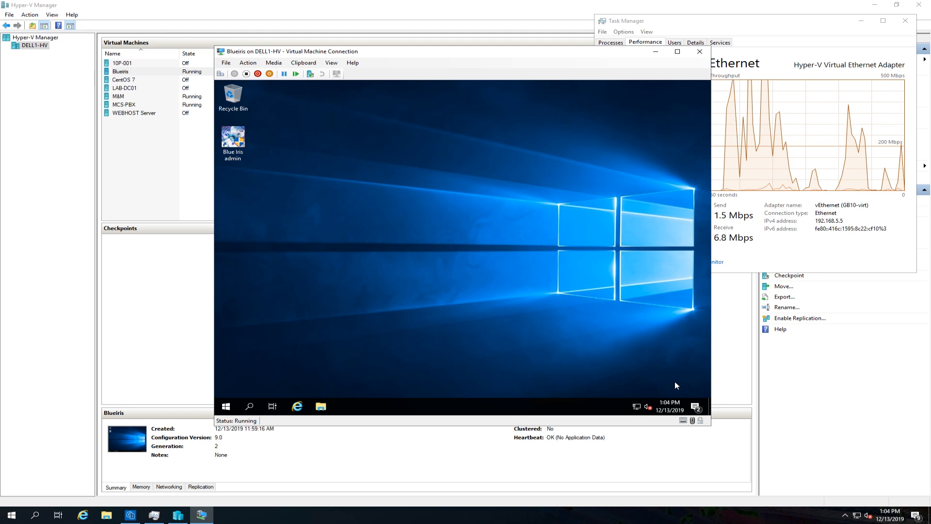
{"action": "left_click", "coordinate": [320, 406]}
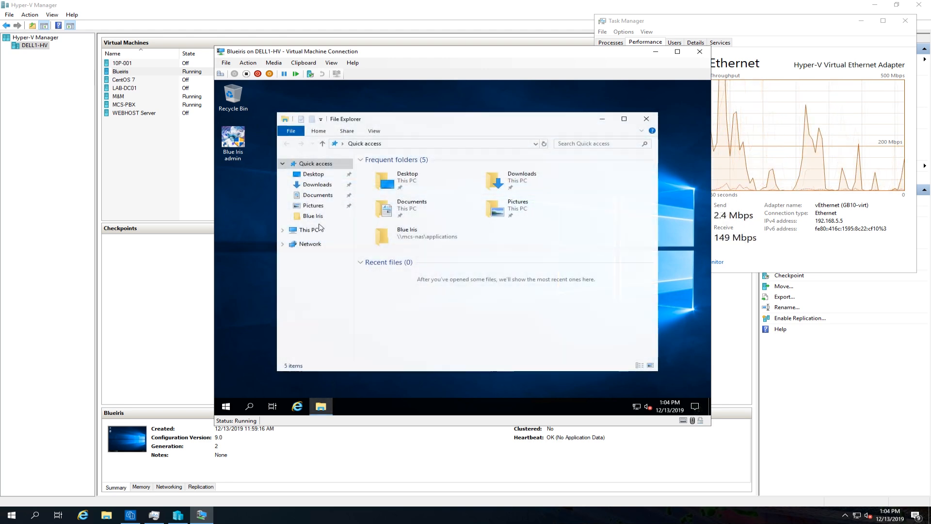
{"action": "left_click", "coordinate": [320, 234]}
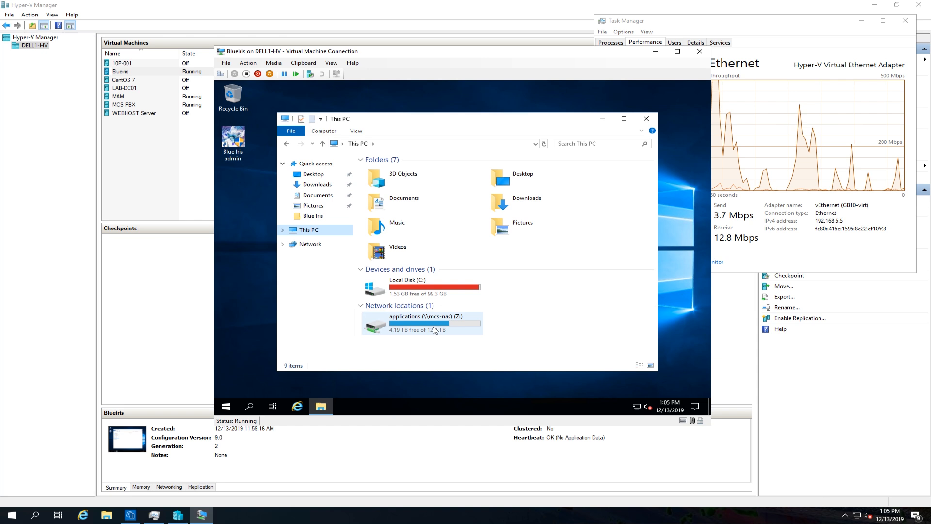
{"action": "double_click", "coordinate": [444, 294]}
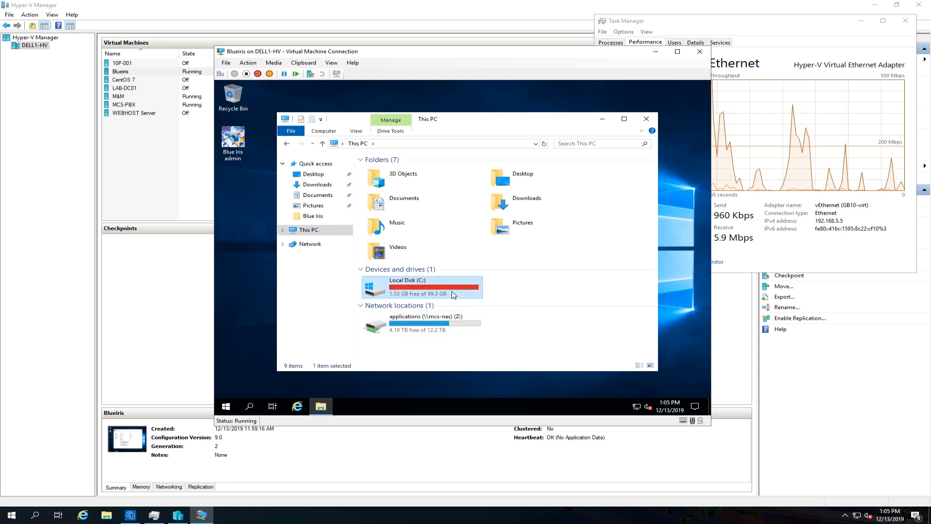
{"action": "double_click", "coordinate": [394, 171]}
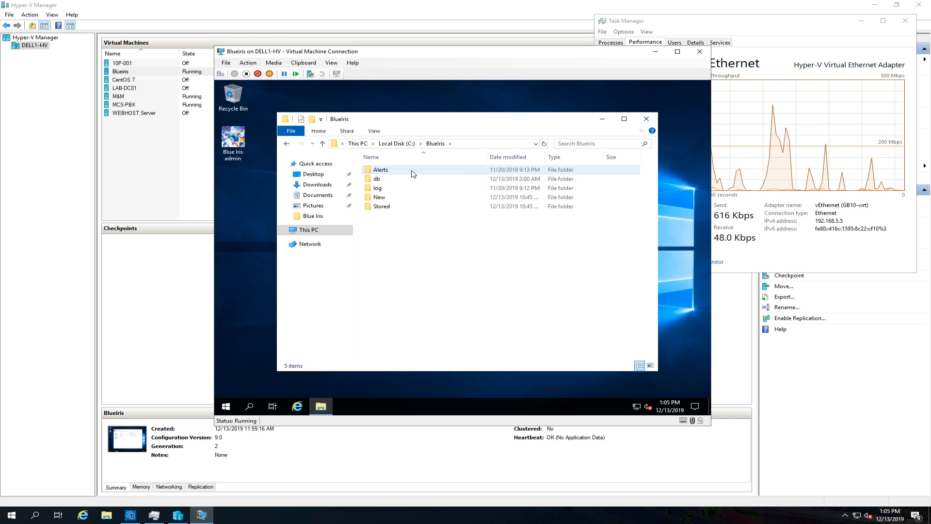
{"action": "key", "text": "alt+Left"}
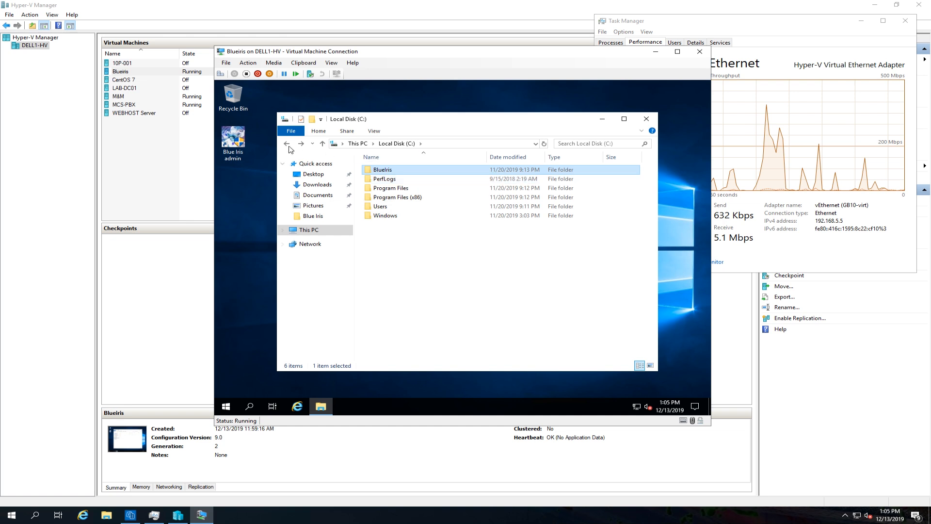
{"action": "left_click", "coordinate": [286, 145]}
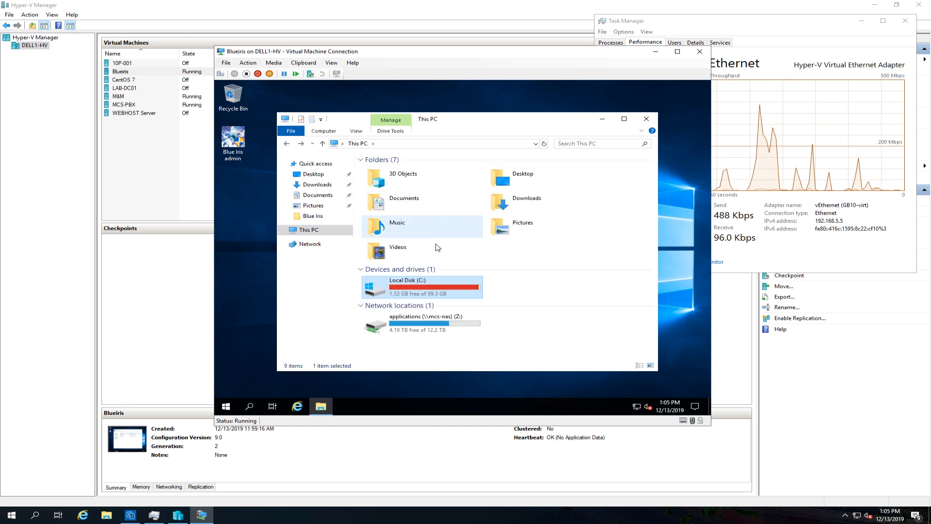
{"action": "left_click", "coordinate": [648, 120]}
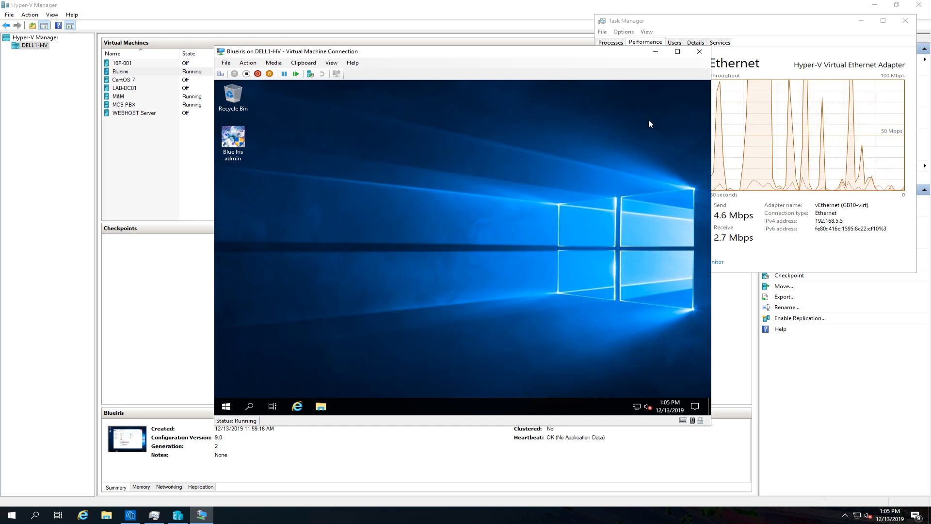
Step: Shut down the Blueiris guest with the reason Other (Unplanned)
{"action": "left_click", "coordinate": [226, 406]}
{"action": "left_click", "coordinate": [228, 387]}
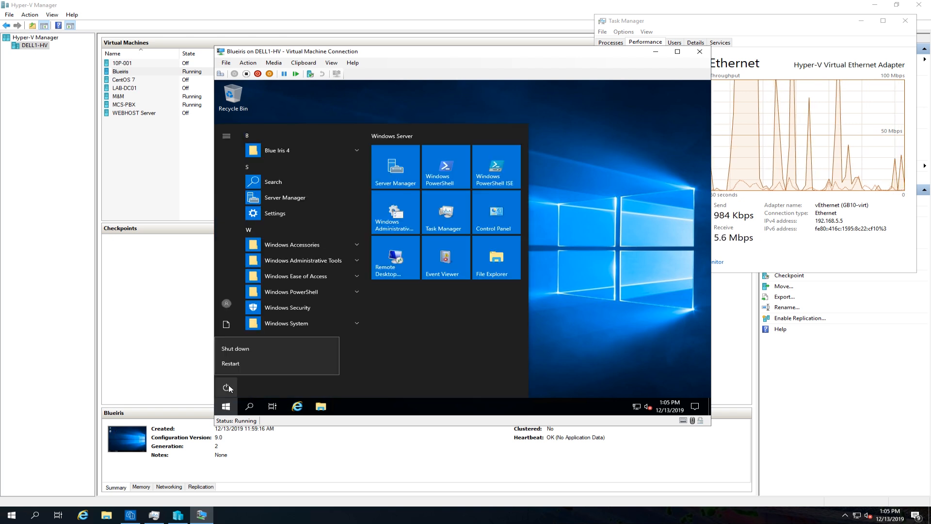
{"action": "left_click", "coordinate": [249, 346]}
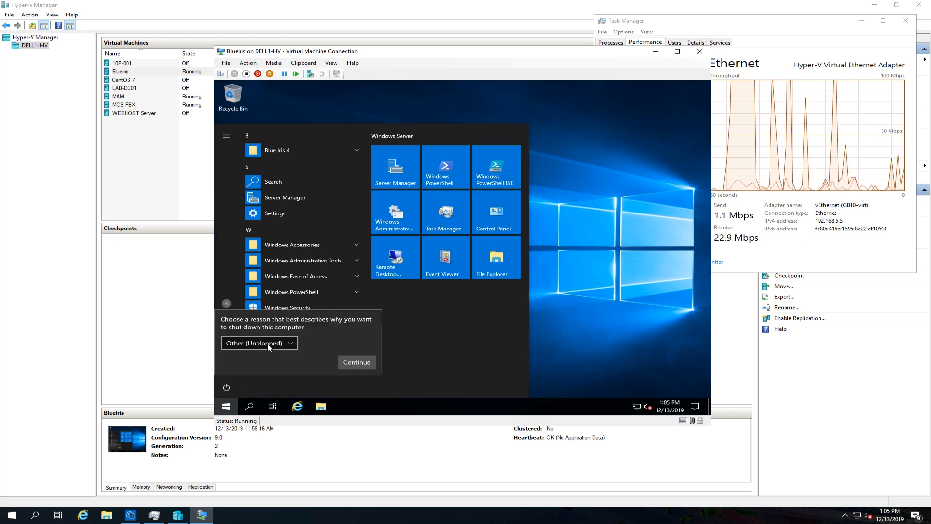
{"action": "left_click", "coordinate": [365, 359]}
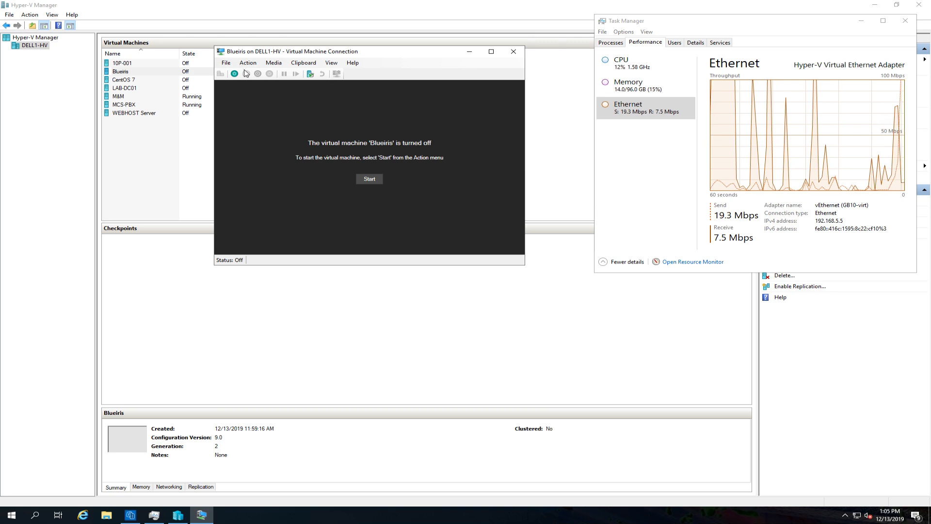
Step: Expand the Blueiris.vhdx virtual hard disk to 200 GB in the Blueiris machine settings and accept the settings
{"action": "left_click", "coordinate": [226, 62]}
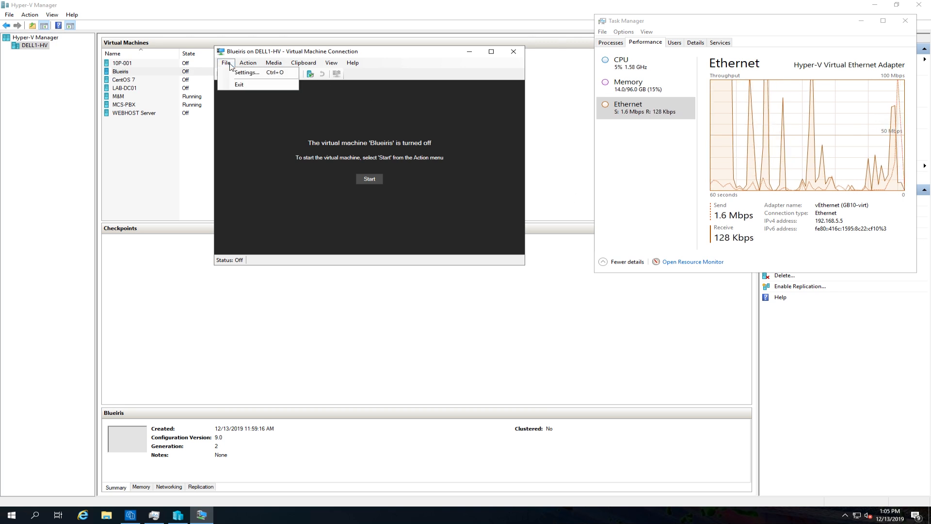
{"action": "left_click", "coordinate": [238, 73]}
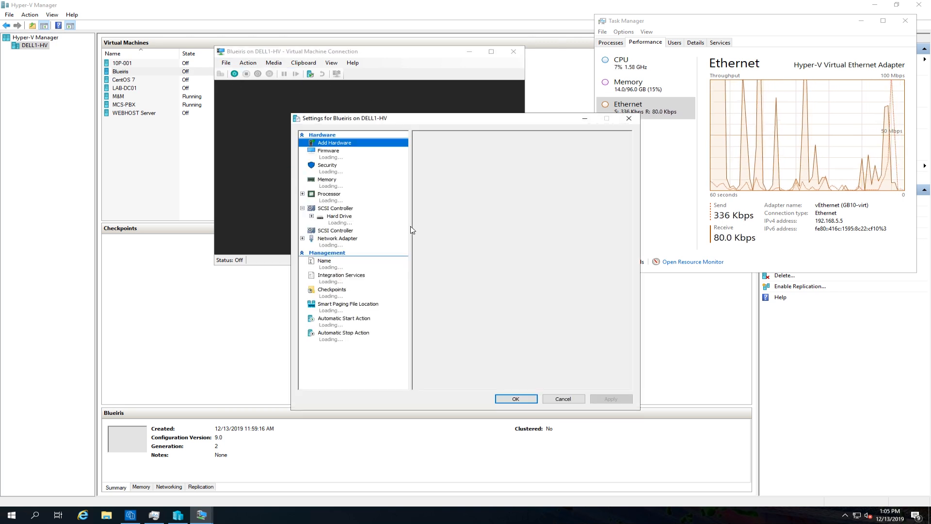
{"action": "left_click", "coordinate": [343, 221]}
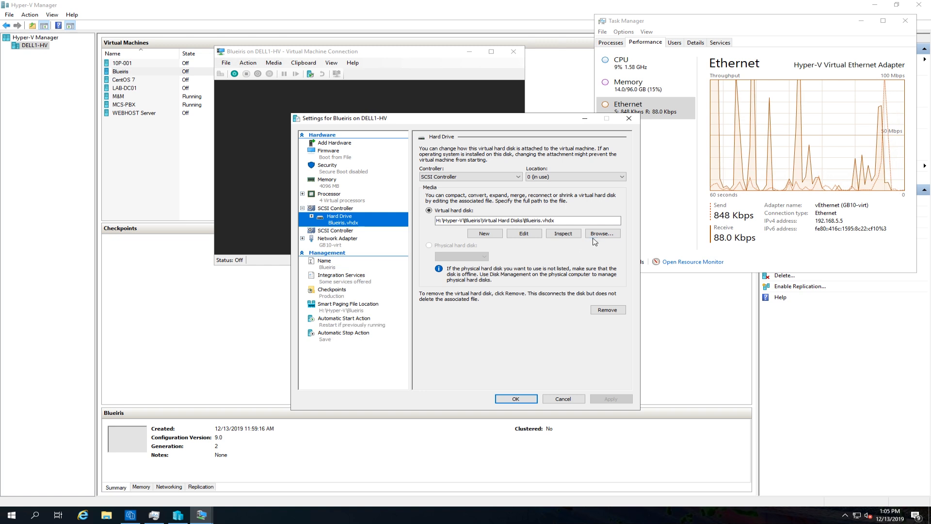
{"action": "left_click", "coordinate": [524, 234]}
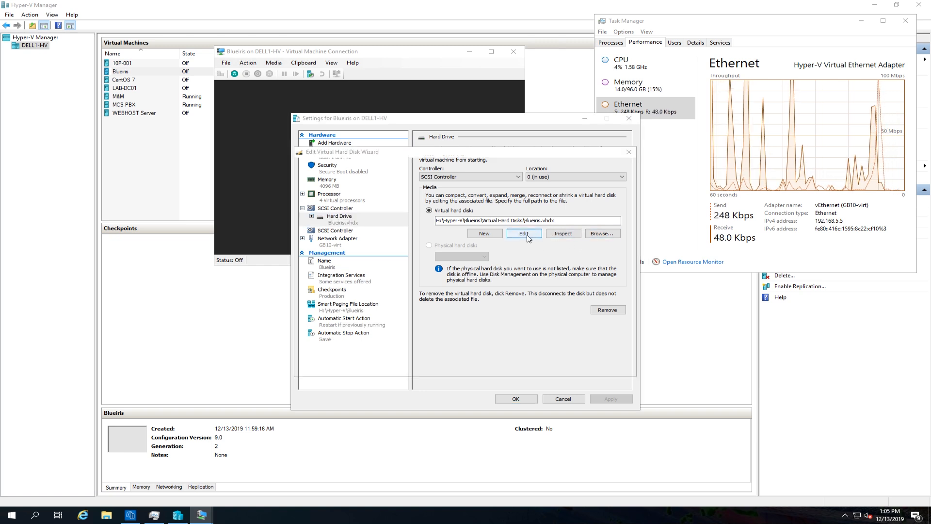
{"action": "left_click", "coordinate": [536, 365]}
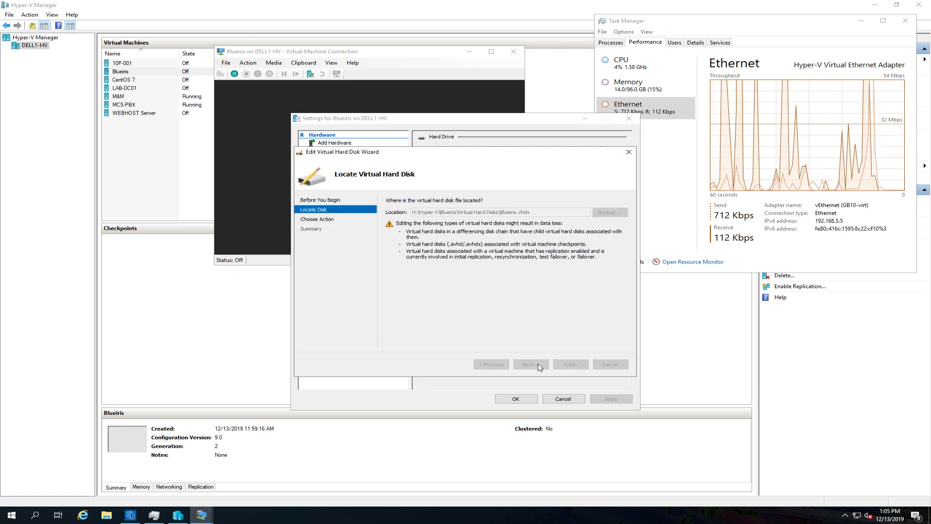
{"action": "left_click", "coordinate": [402, 262]}
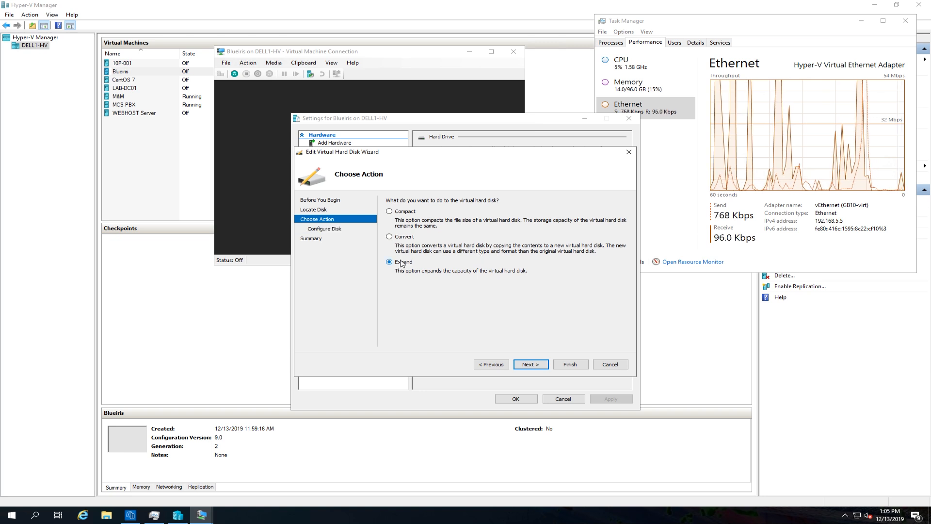
{"action": "left_click", "coordinate": [532, 364]}
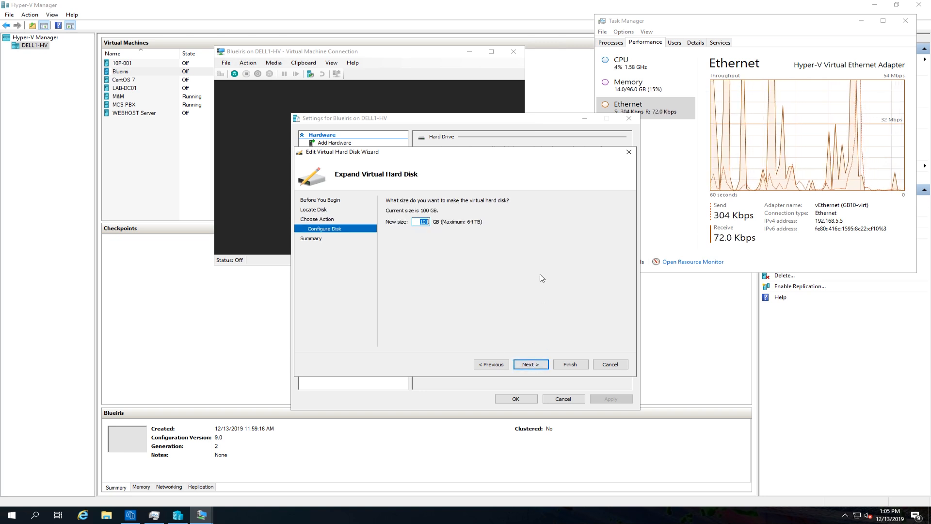
{"action": "type", "text": "200"}
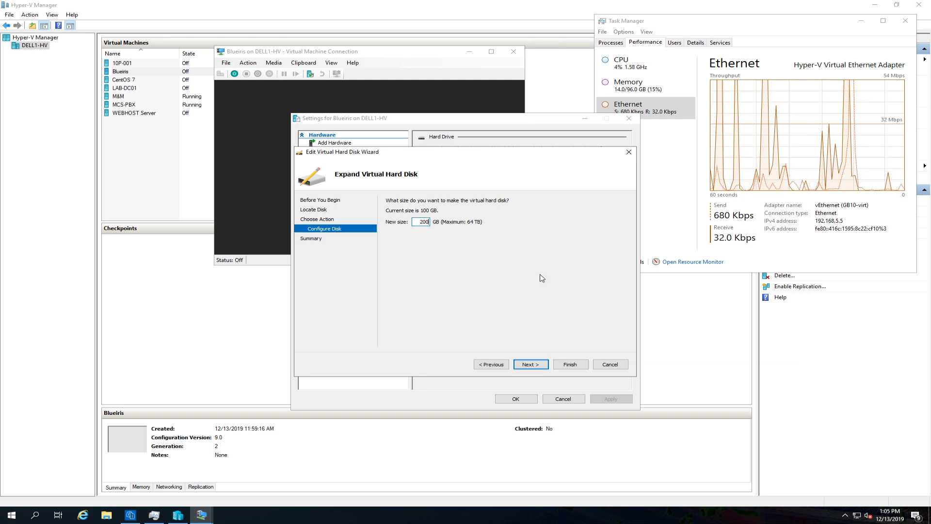
{"action": "left_click", "coordinate": [570, 365]}
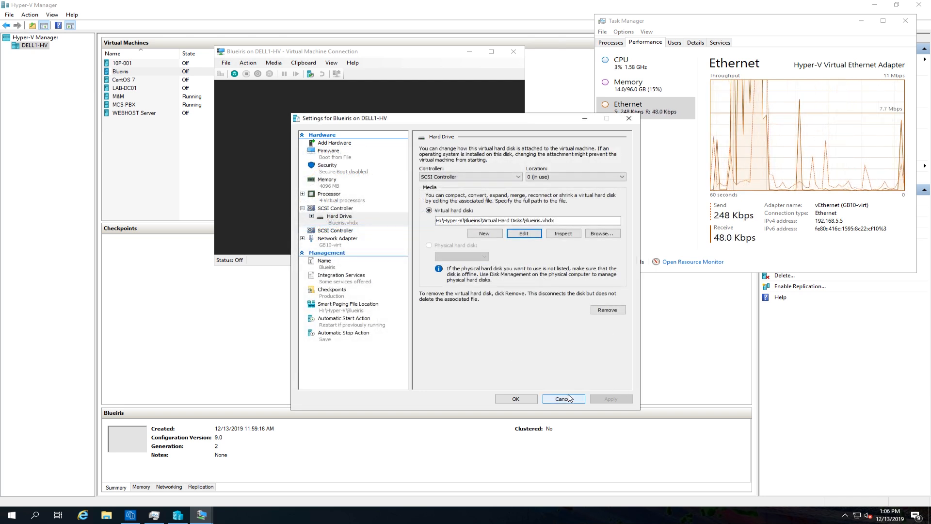
{"action": "left_click", "coordinate": [516, 399]}
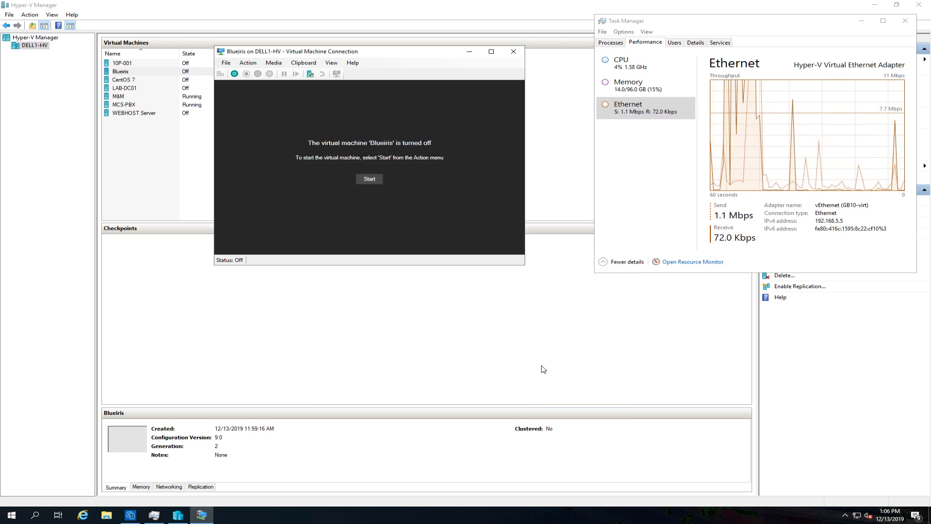
Step: Start the Blueiris virtual machine, unlock its guest system and sign in with the account password
{"action": "left_click", "coordinate": [236, 75]}
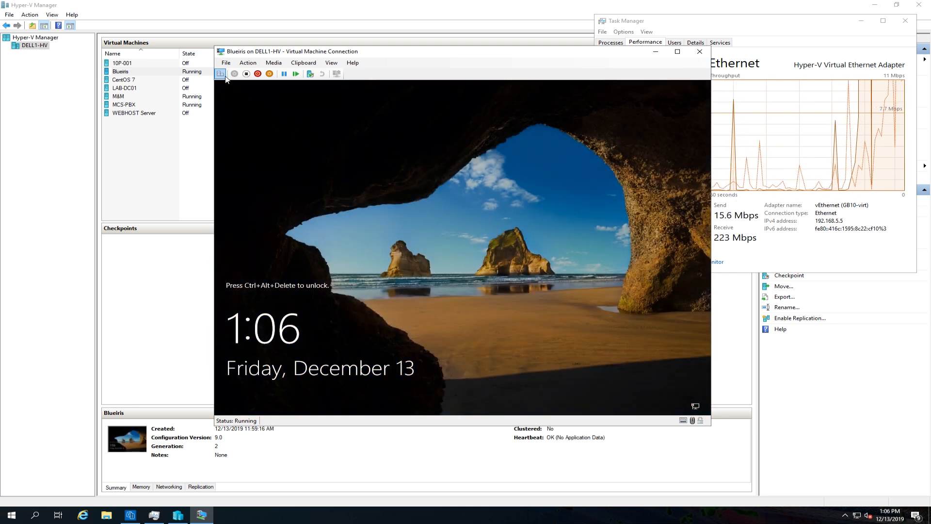
{"action": "left_click", "coordinate": [221, 75]}
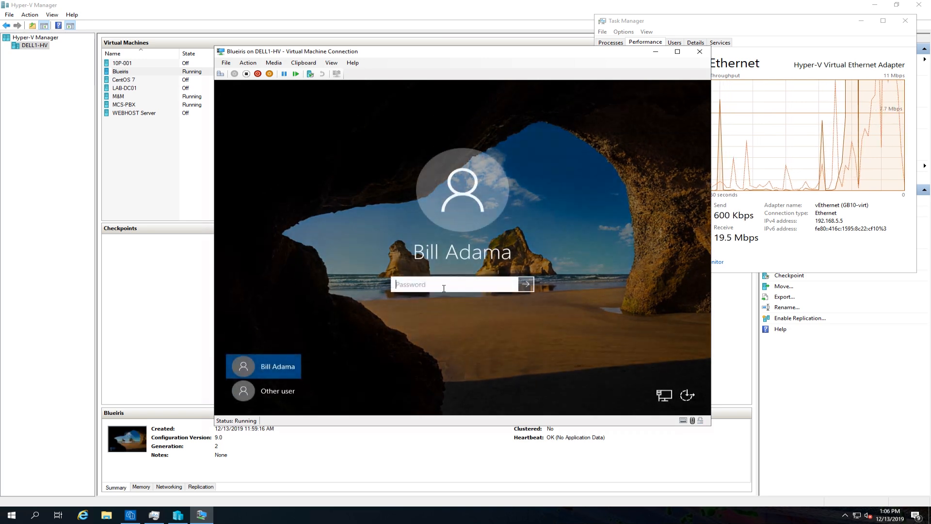
{"action": "type", "text": "••••••"}
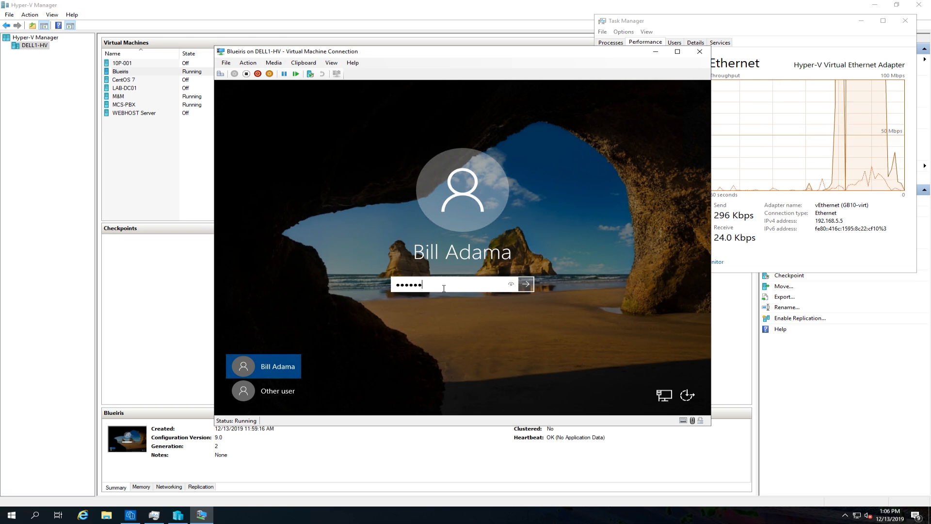
{"action": "type", "text": "•"}
{"action": "key", "text": "Return"}
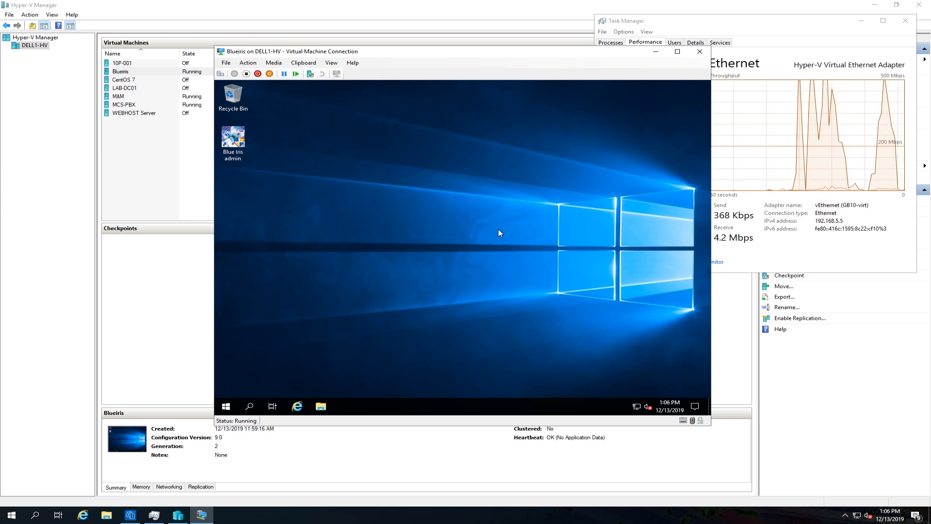
Step: Shut down the Blueiris guest system so its disk can be edited
{"action": "left_click", "coordinate": [227, 406]}
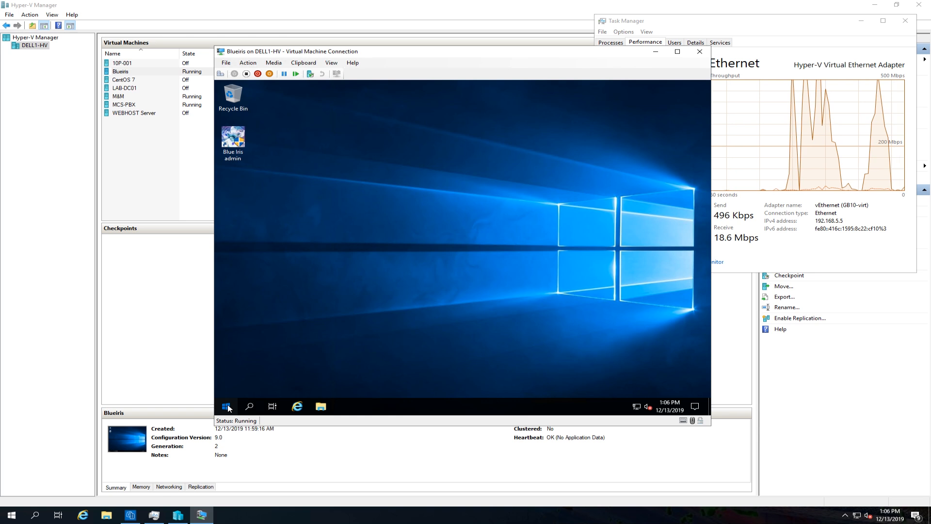
{"action": "left_click", "coordinate": [227, 387]}
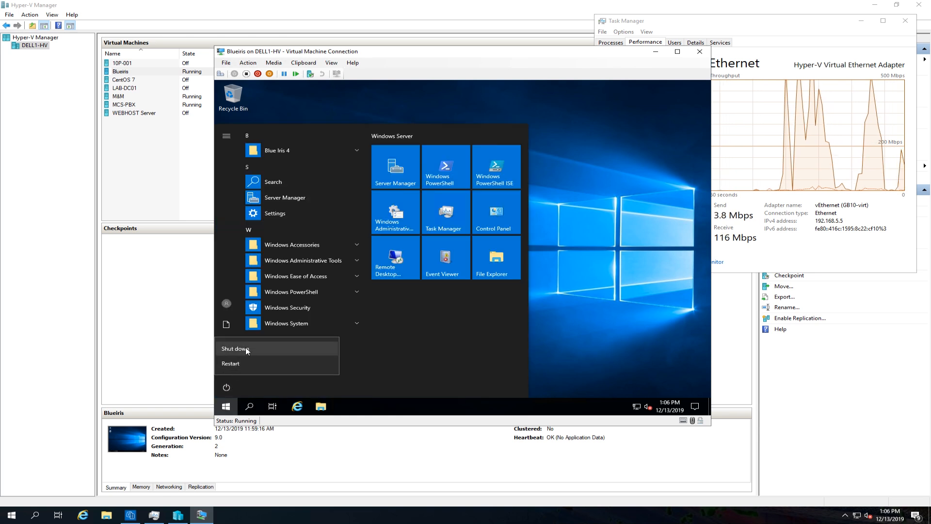
{"action": "left_click", "coordinate": [246, 350]}
{"action": "left_click", "coordinate": [354, 359]}
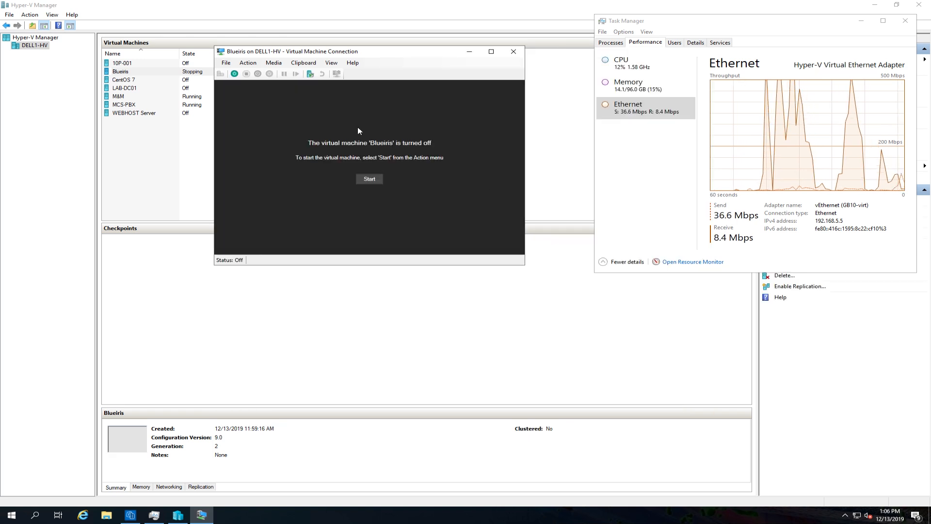
Step: Shrink the Blueiris.vhdx virtual hard disk to 100 GB in the Blueiris machine settings
{"action": "left_click", "coordinate": [226, 62]}
{"action": "left_click", "coordinate": [239, 74]}
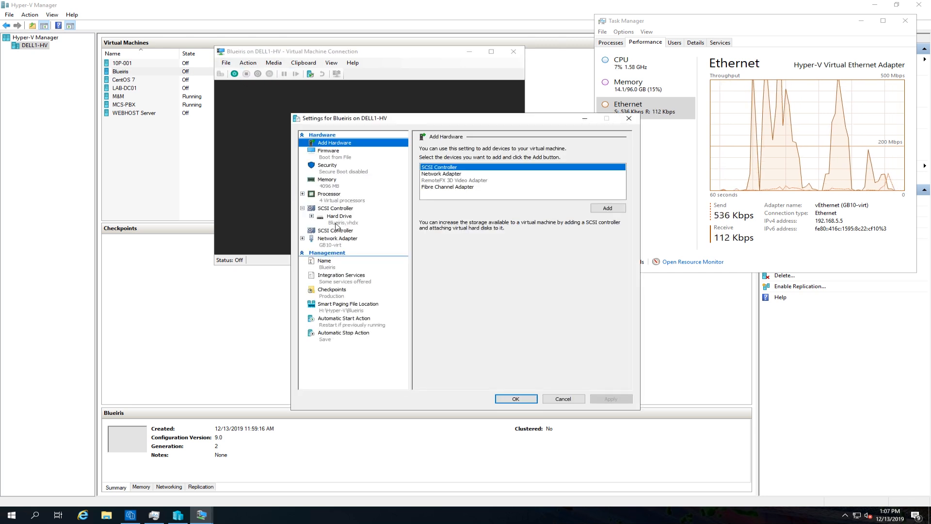
{"action": "left_click", "coordinate": [339, 217]}
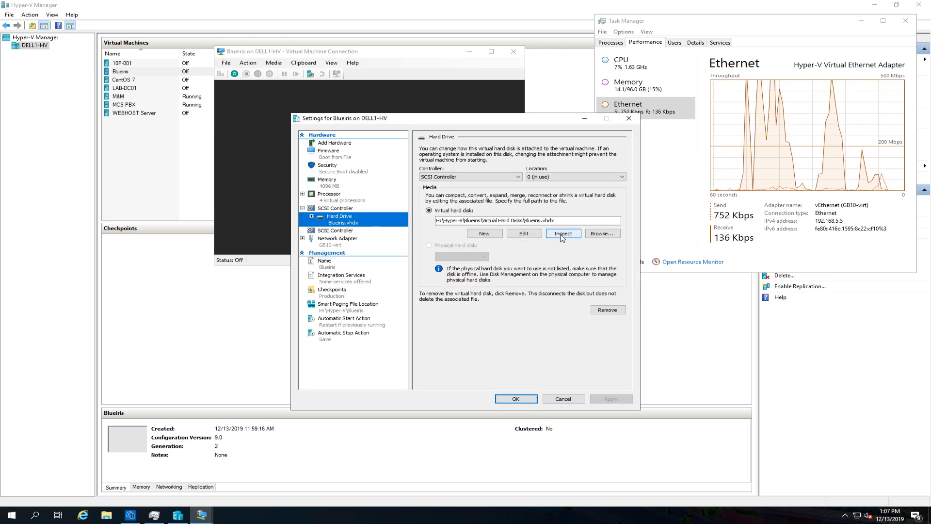
{"action": "left_click", "coordinate": [536, 236]}
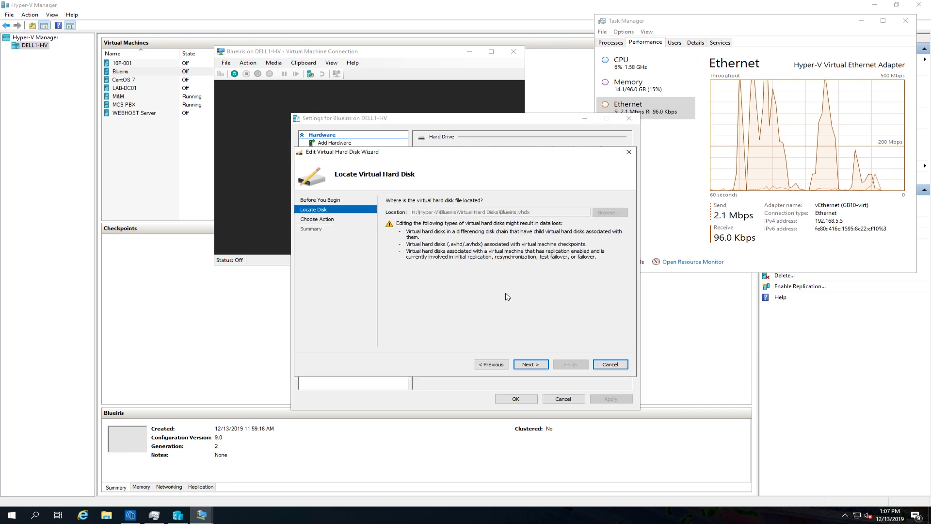
{"action": "left_click", "coordinate": [532, 367]}
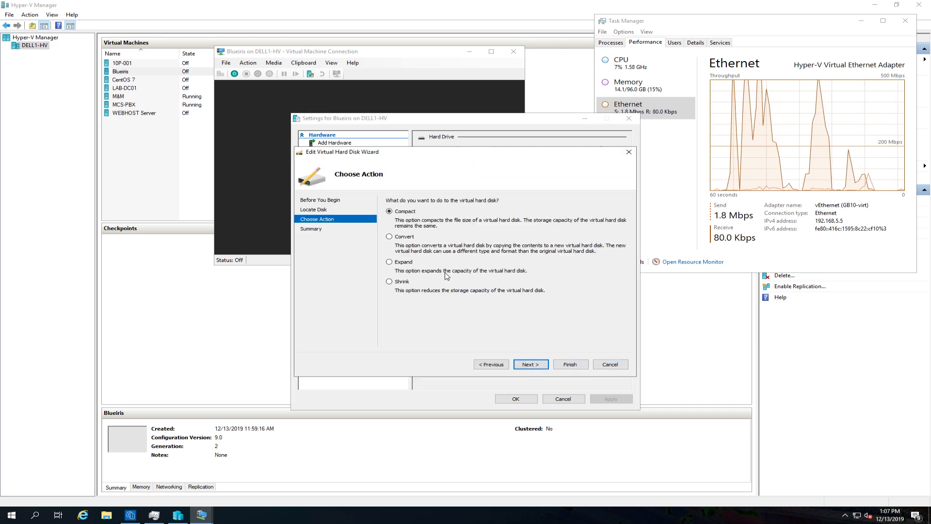
{"action": "left_click", "coordinate": [397, 281]}
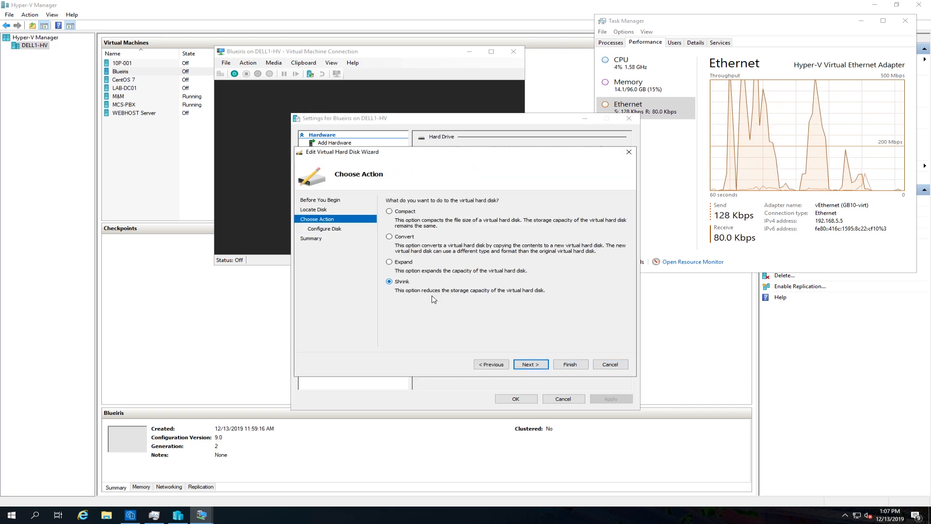
{"action": "left_click", "coordinate": [531, 365]}
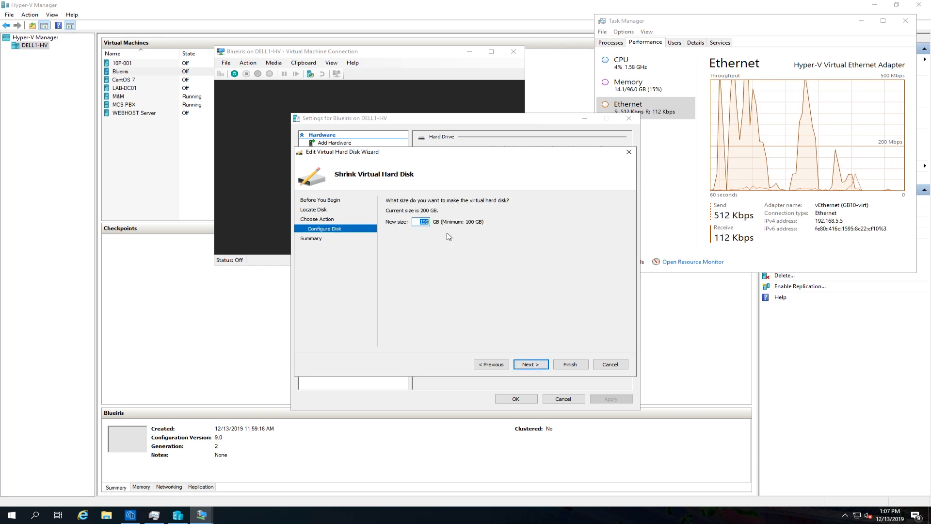
{"action": "type", "text": "100"}
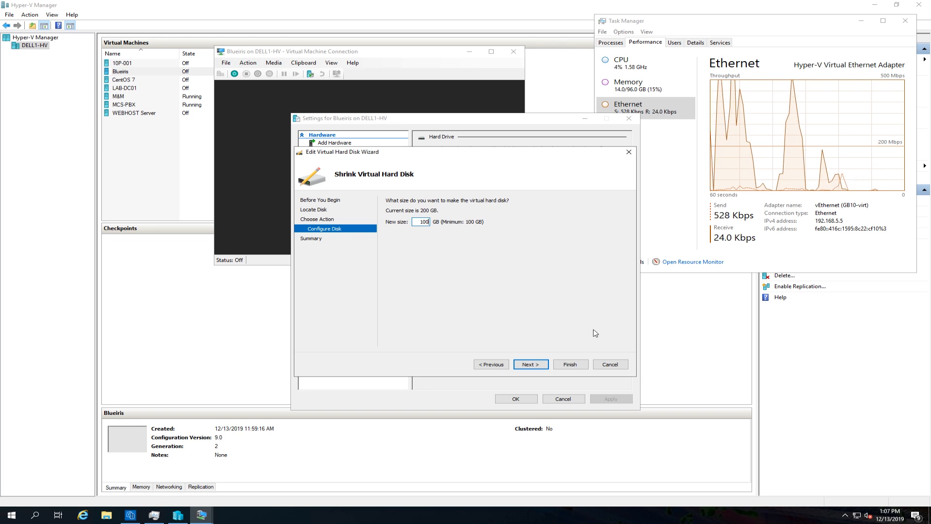
{"action": "left_click", "coordinate": [534, 368]}
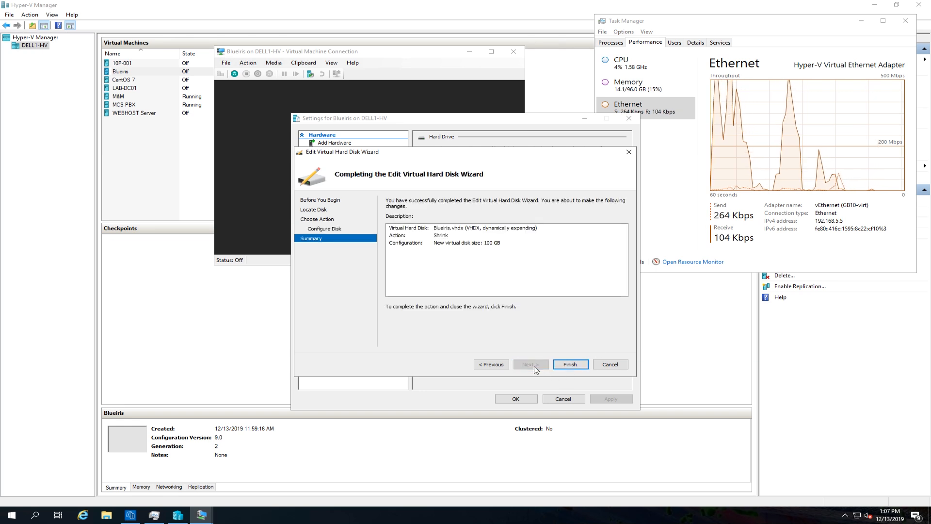
{"action": "left_click", "coordinate": [568, 365]}
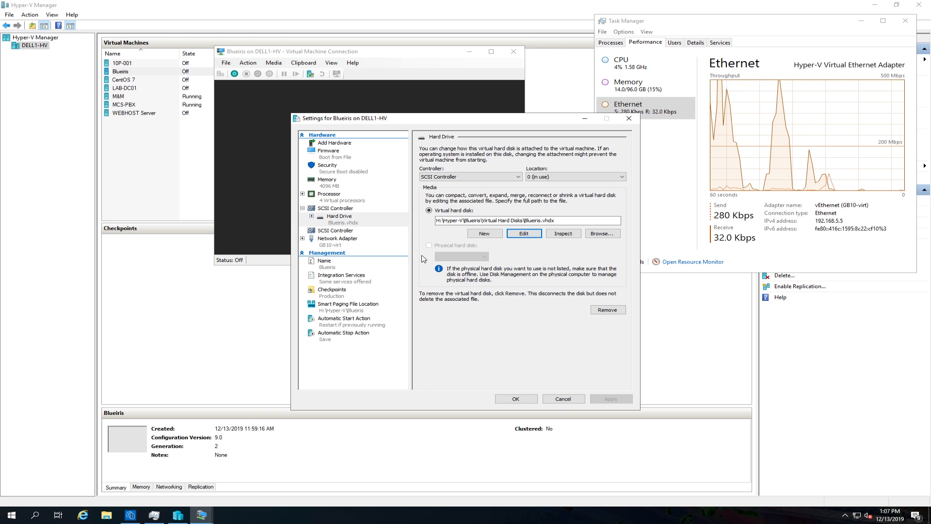
Step: Add a second hard drive to Blueiris's first SCSI controller and define a dynamically expanding virtual disk named blueiris_recording
{"action": "left_click", "coordinate": [333, 210]}
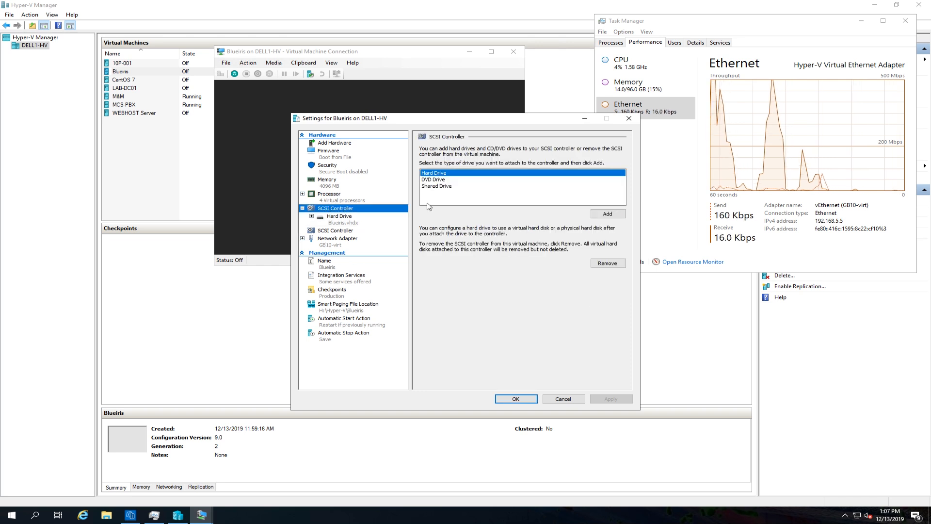
{"action": "left_click", "coordinate": [606, 214]}
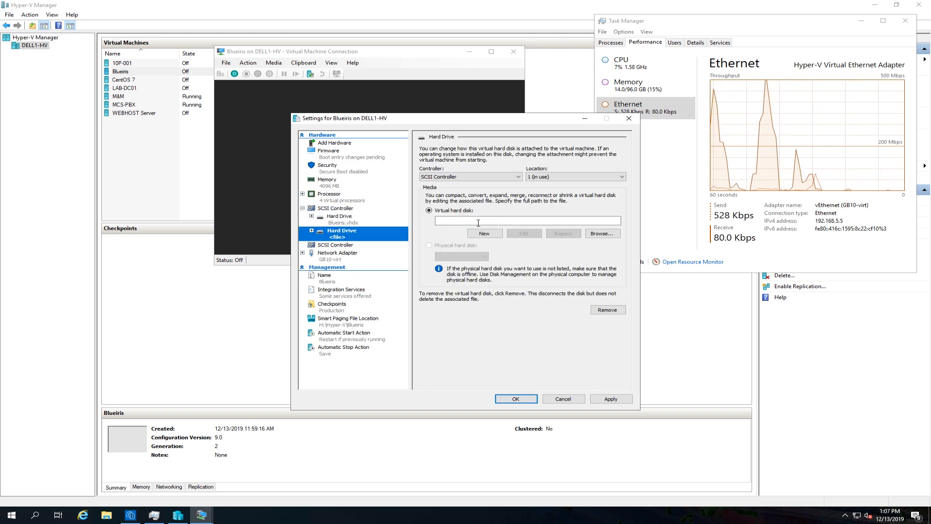
{"action": "left_click", "coordinate": [484, 233]}
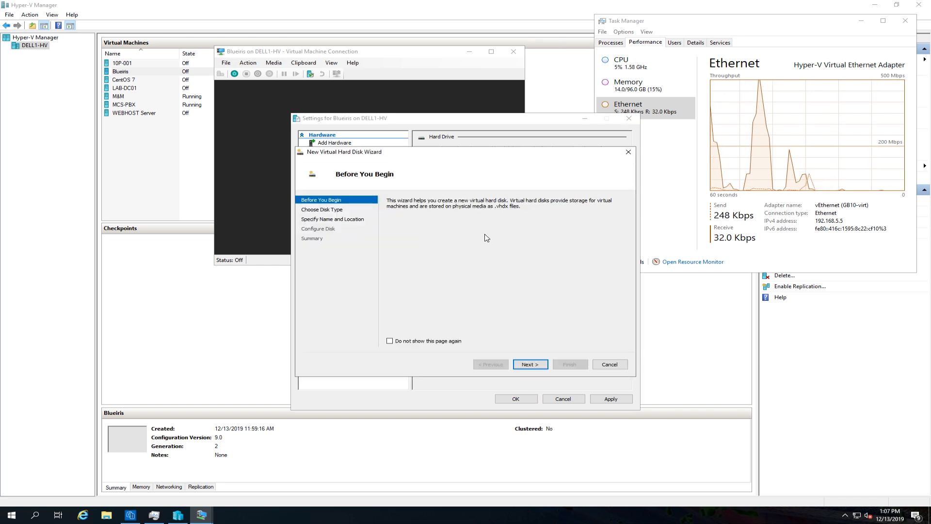
{"action": "left_click", "coordinate": [529, 365]}
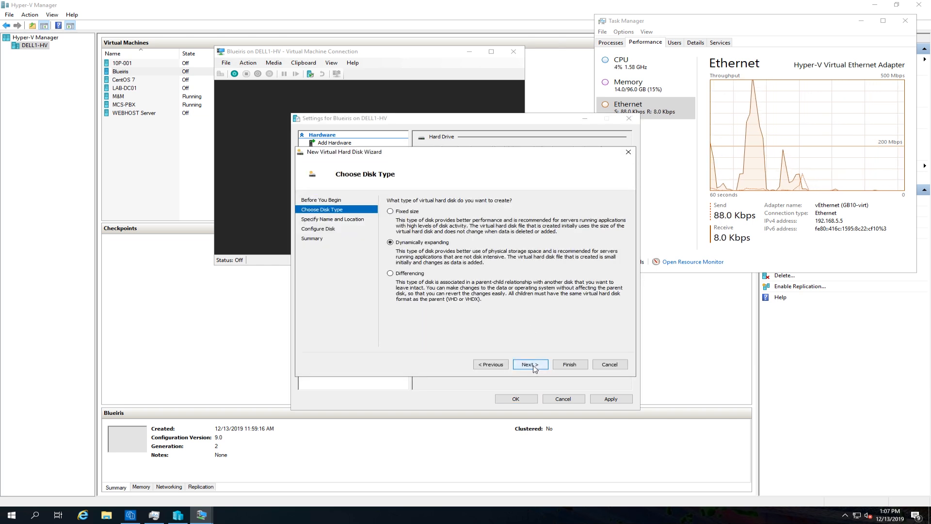
{"action": "left_click", "coordinate": [530, 364]}
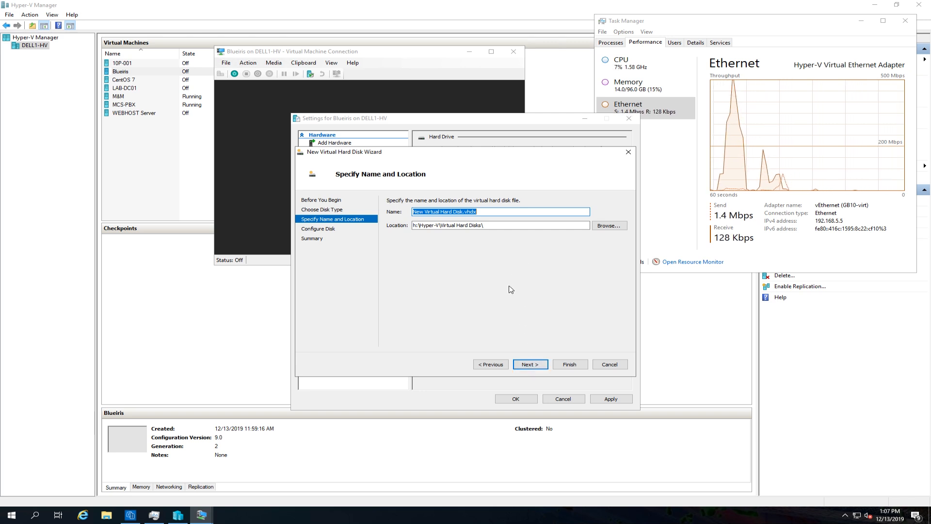
{"action": "type", "text": "b"}
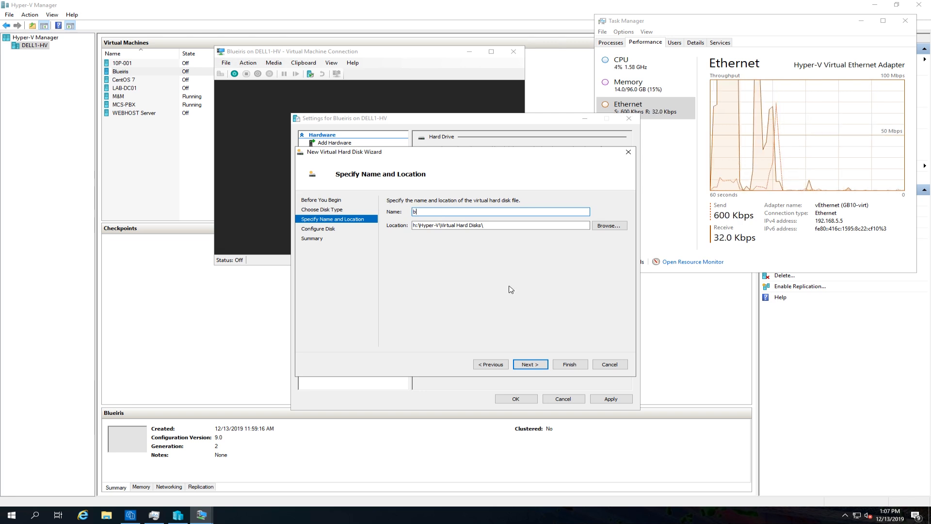
{"action": "type", "text": "lueiris"}
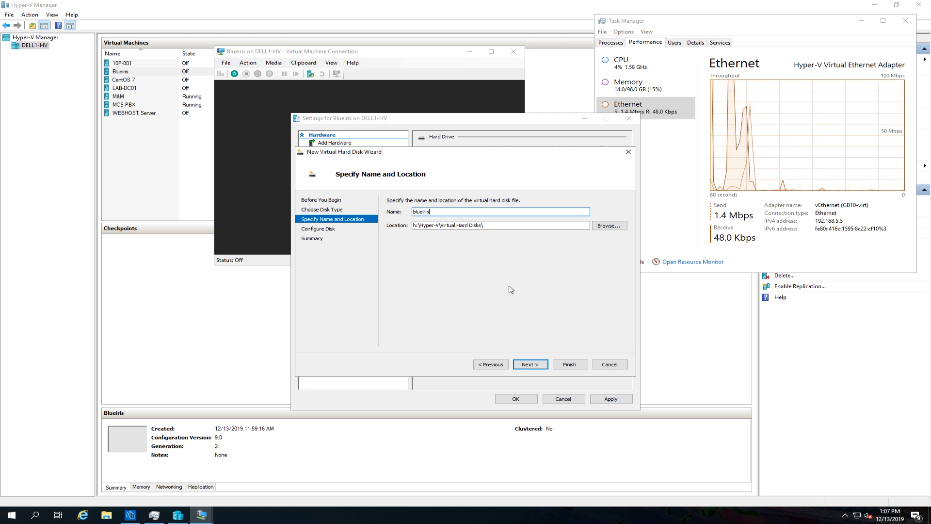
{"action": "type", "text": "_recording"}
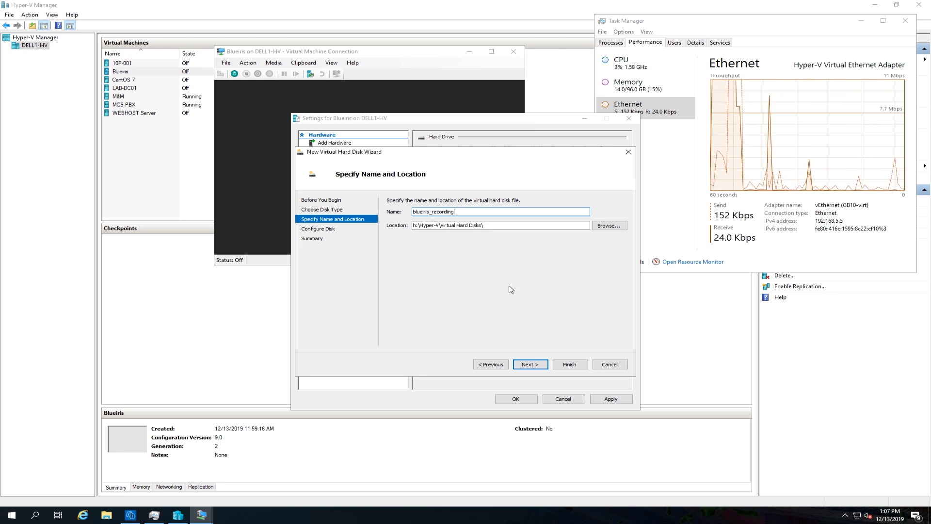
Step: Create the new disk as a blank 127 GB virtual hard disk in P:\hyper-v and accept the machine settings
{"action": "left_click", "coordinate": [623, 227]}
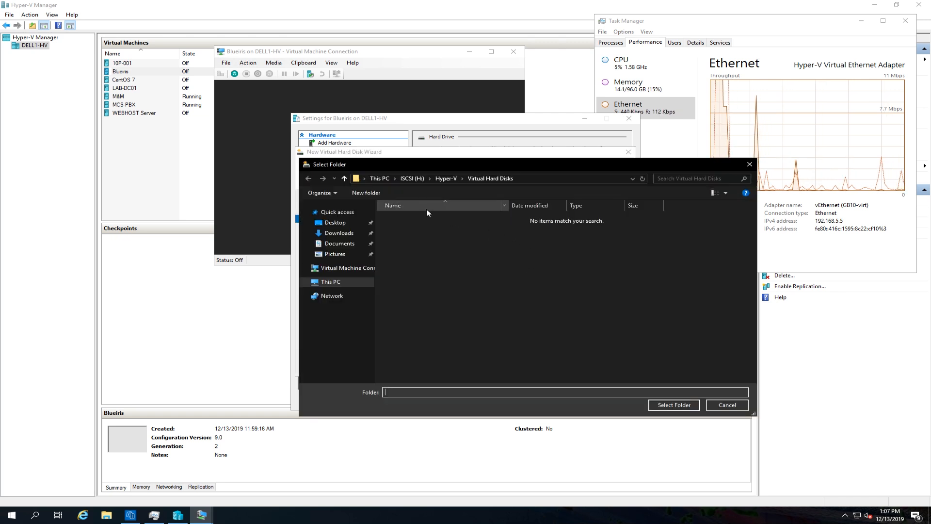
{"action": "left_click", "coordinate": [349, 284]}
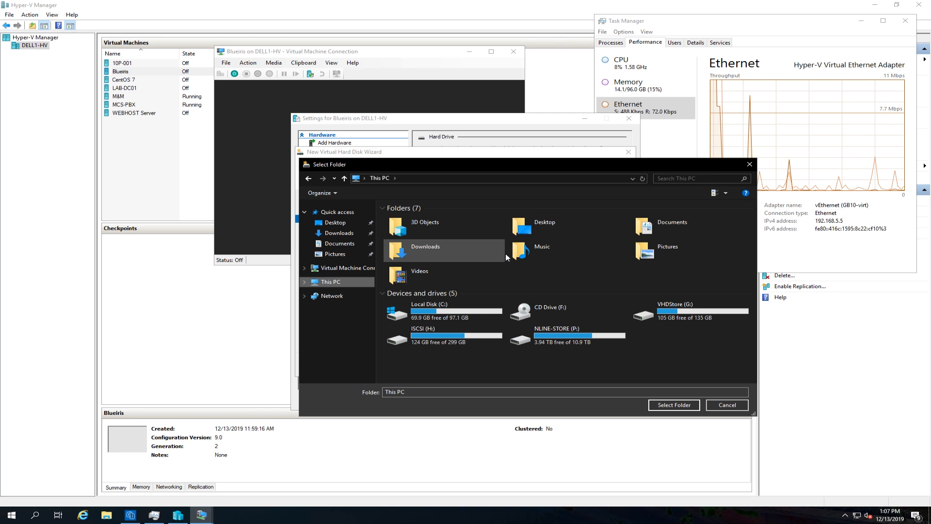
{"action": "left_click", "coordinate": [569, 333]}
{"action": "double_click", "coordinate": [569, 333]}
{"action": "double_click", "coordinate": [409, 218]}
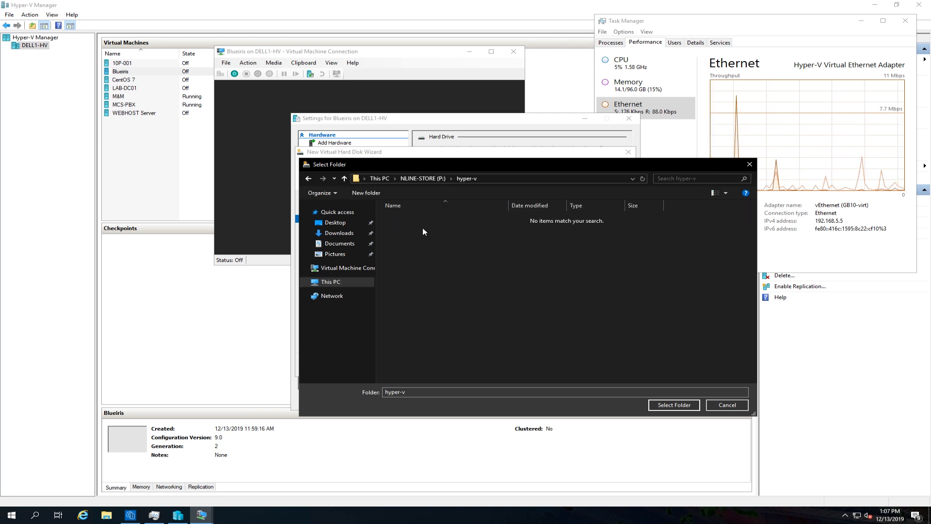
{"action": "left_click", "coordinate": [674, 405]}
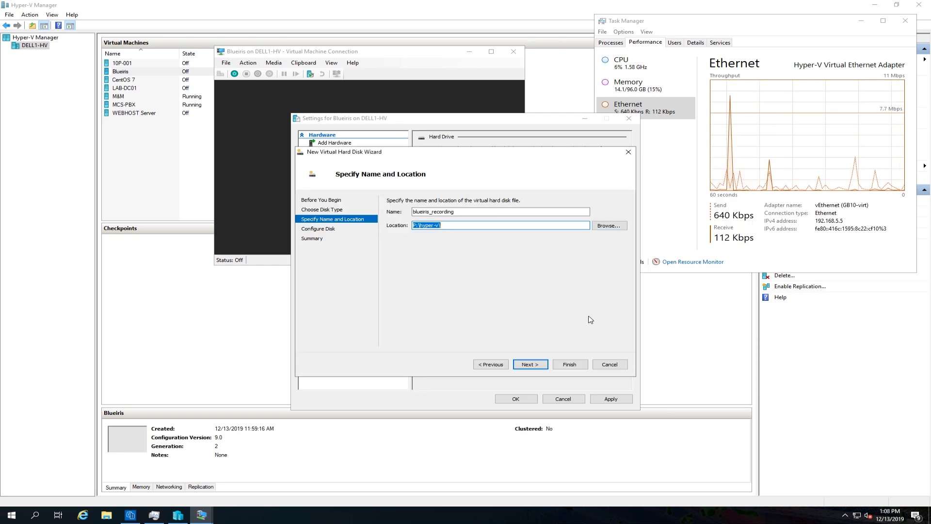
{"action": "left_click", "coordinate": [533, 366]}
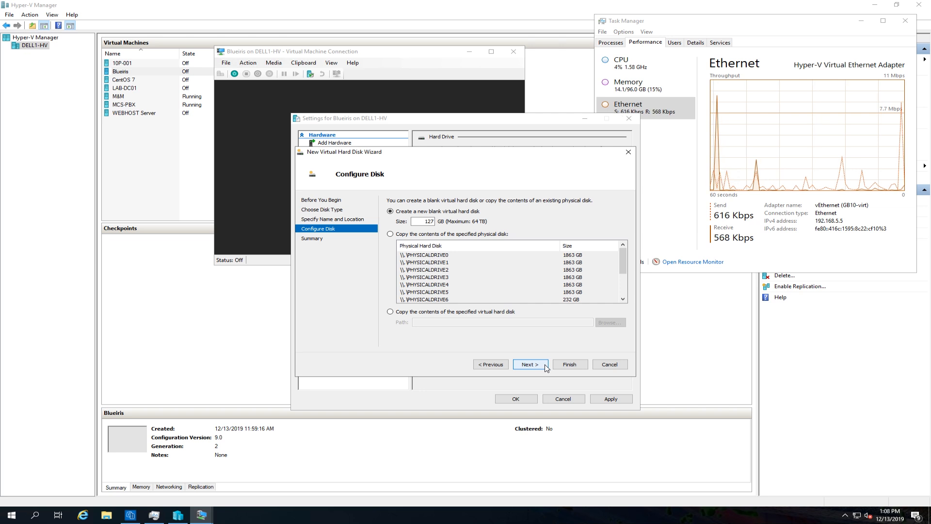
{"action": "left_click", "coordinate": [537, 367]}
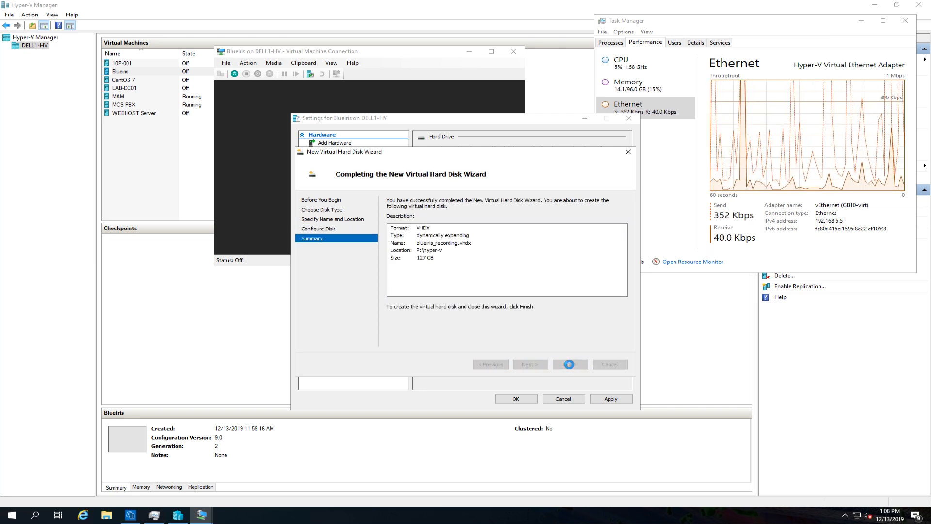
{"action": "left_click", "coordinate": [610, 398]}
{"action": "left_click", "coordinate": [516, 399]}
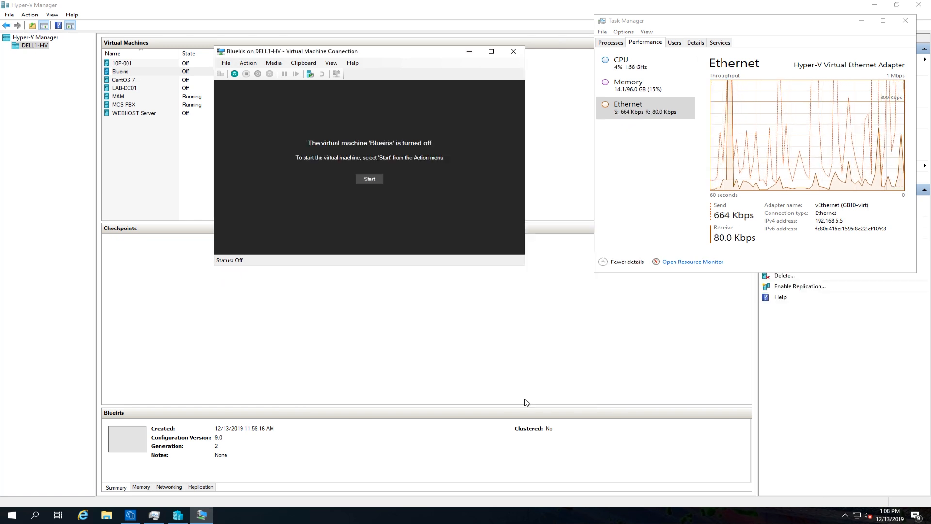
Step: Start the Blueiris virtual machine and open Disk Management maximized in its guest system
{"action": "left_click", "coordinate": [236, 75]}
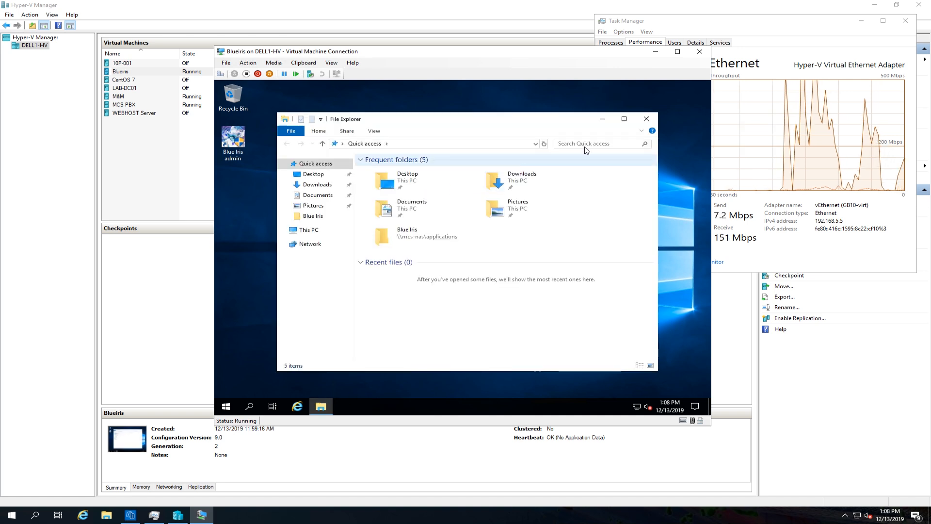
{"action": "left_click", "coordinate": [649, 119]}
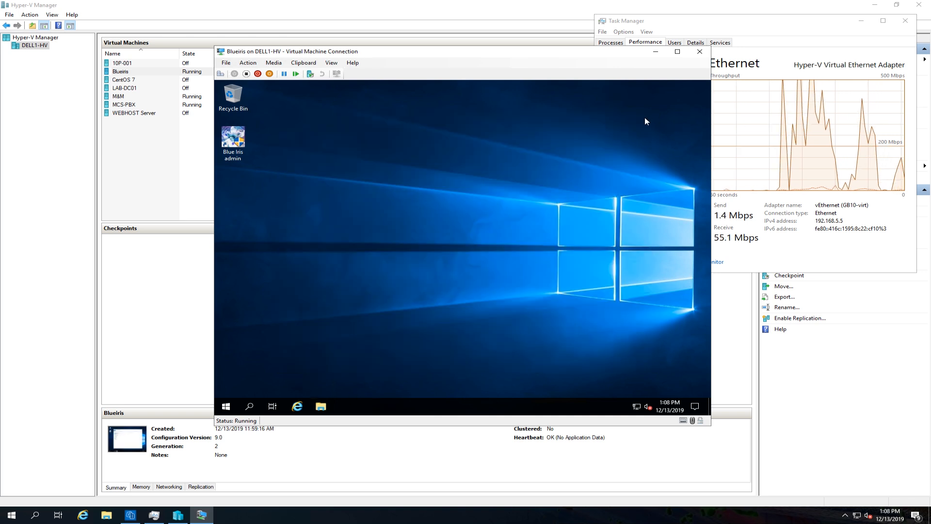
{"action": "right_click", "coordinate": [227, 407]}
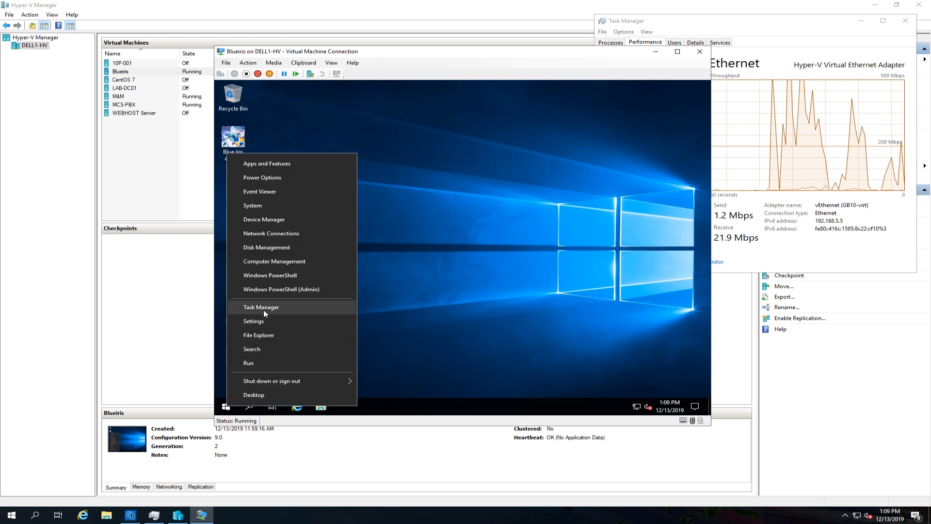
{"action": "left_click", "coordinate": [266, 249]}
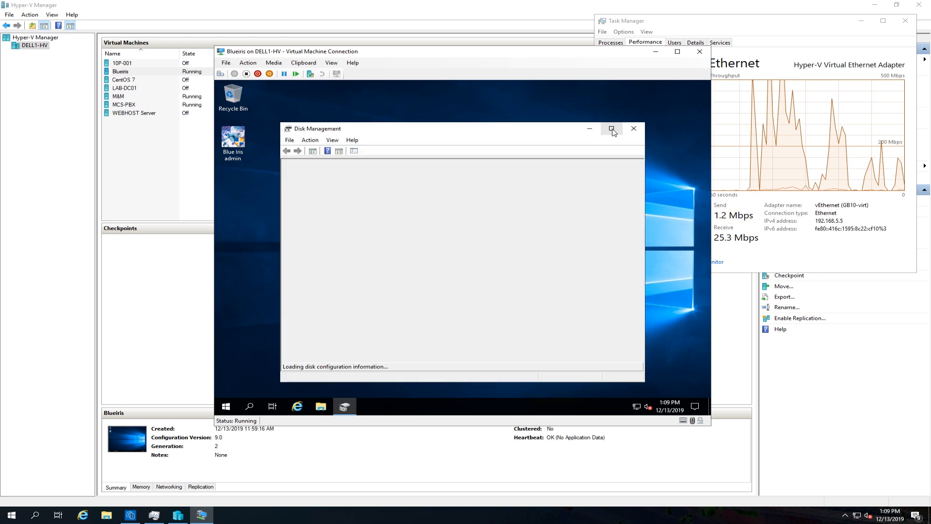
{"action": "left_click", "coordinate": [611, 129]}
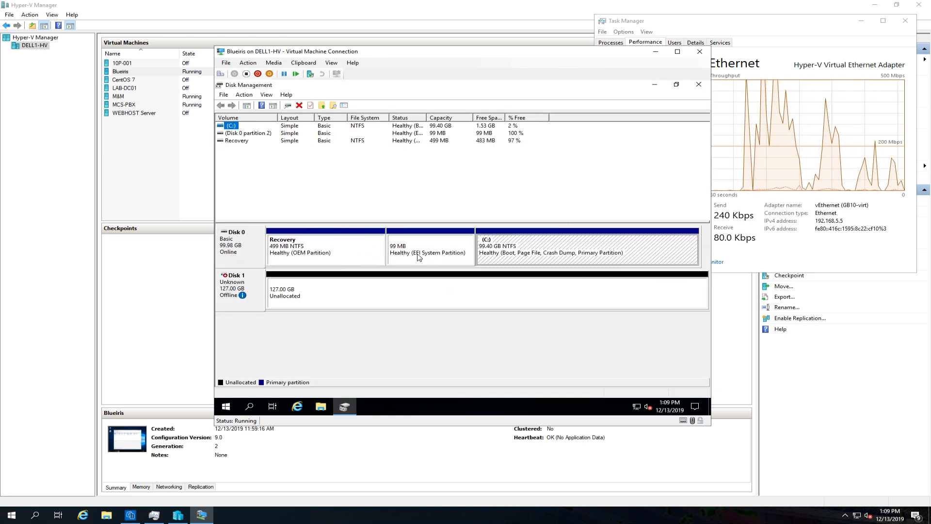
{"action": "left_click", "coordinate": [590, 263]}
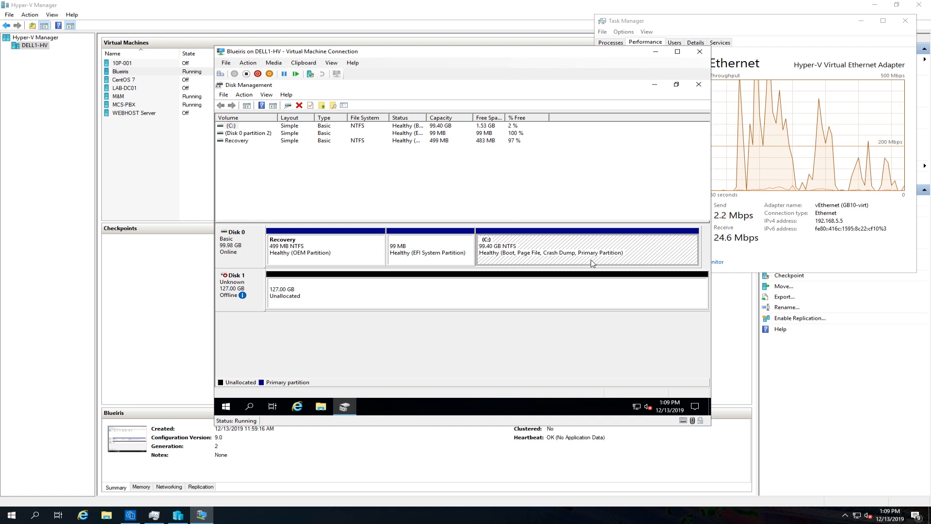
{"action": "right_click", "coordinate": [591, 263]}
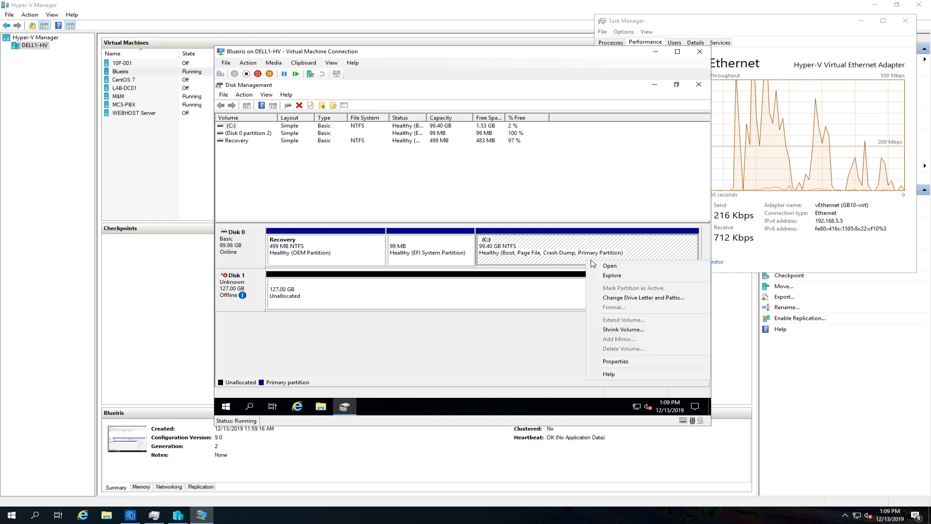
{"action": "left_click", "coordinate": [450, 297]}
{"action": "right_click", "coordinate": [451, 298]}
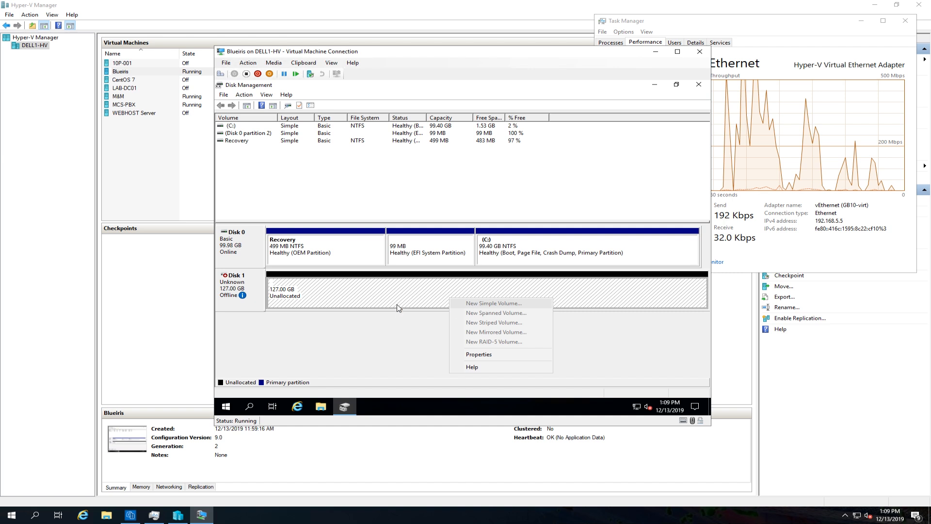
Step: Bring Disk 1 online and initialize it with the GPT partition style
{"action": "left_click", "coordinate": [243, 288]}
{"action": "right_click", "coordinate": [248, 288]}
{"action": "left_click", "coordinate": [270, 290]}
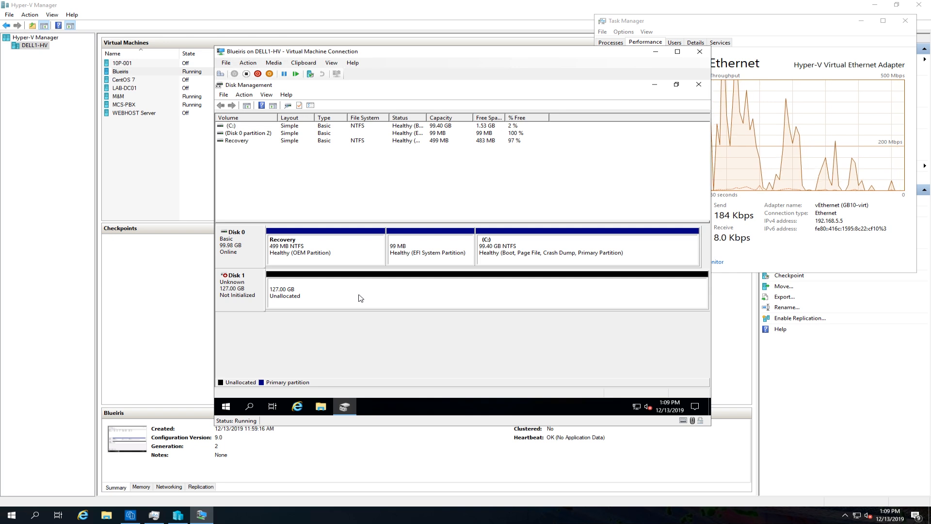
{"action": "right_click", "coordinate": [256, 285]}
{"action": "left_click", "coordinate": [278, 291]}
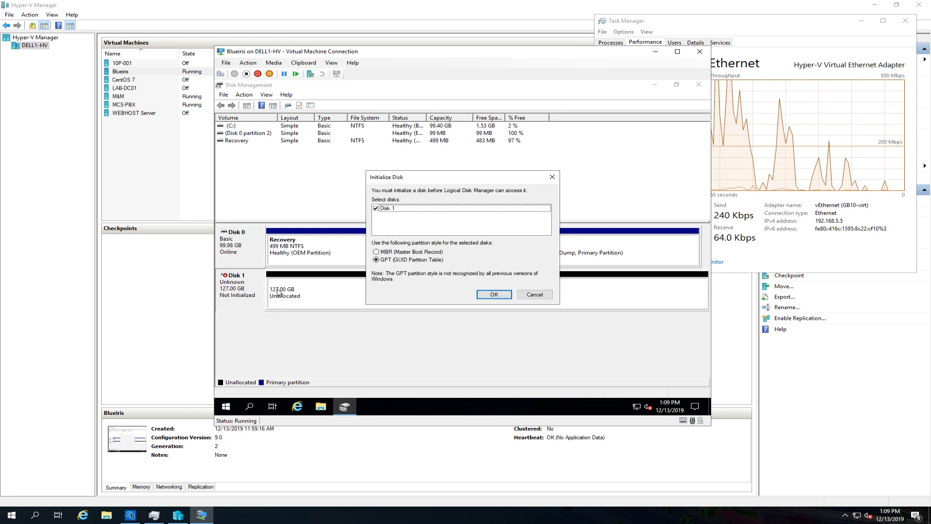
{"action": "left_click", "coordinate": [492, 295]}
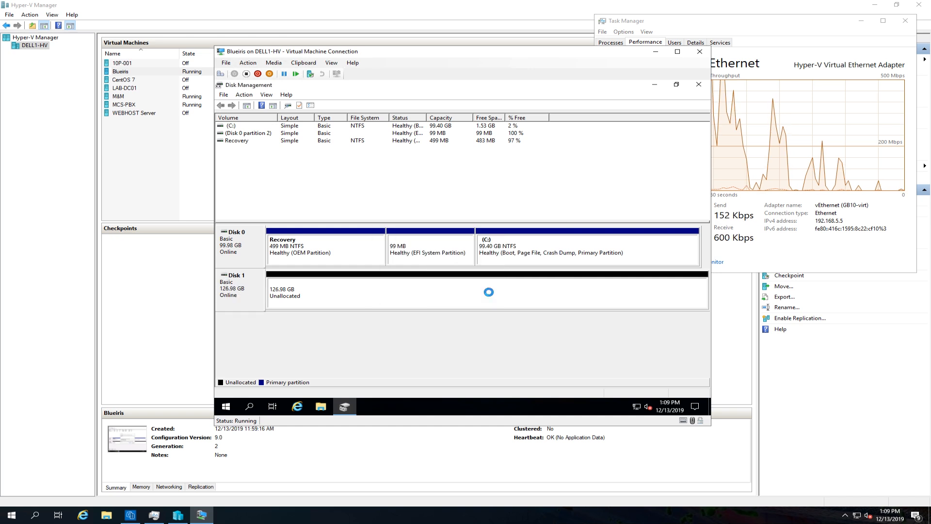
Step: Define a new simple volume on Disk 1 using the full 130030 MB and drive letter D
{"action": "right_click", "coordinate": [357, 298]}
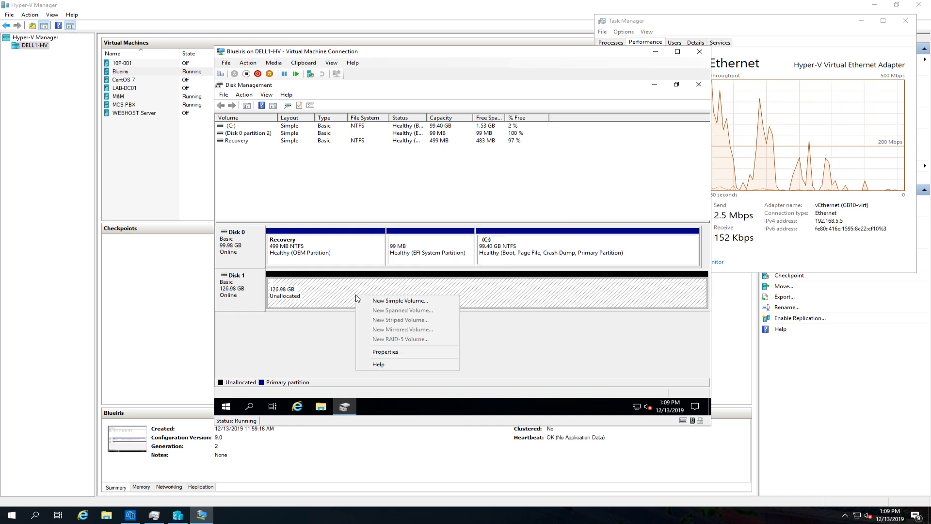
{"action": "left_click", "coordinate": [392, 300]}
{"action": "left_click", "coordinate": [403, 283]}
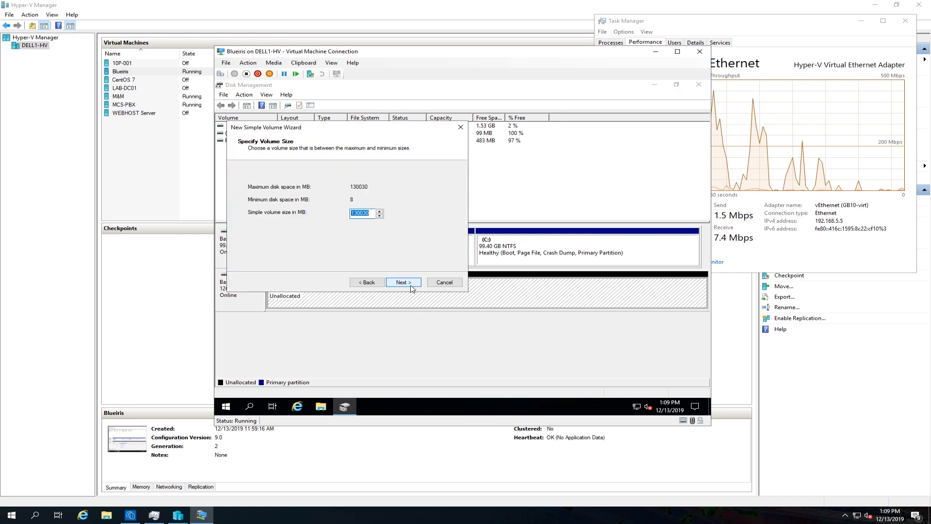
{"action": "left_click", "coordinate": [411, 285]}
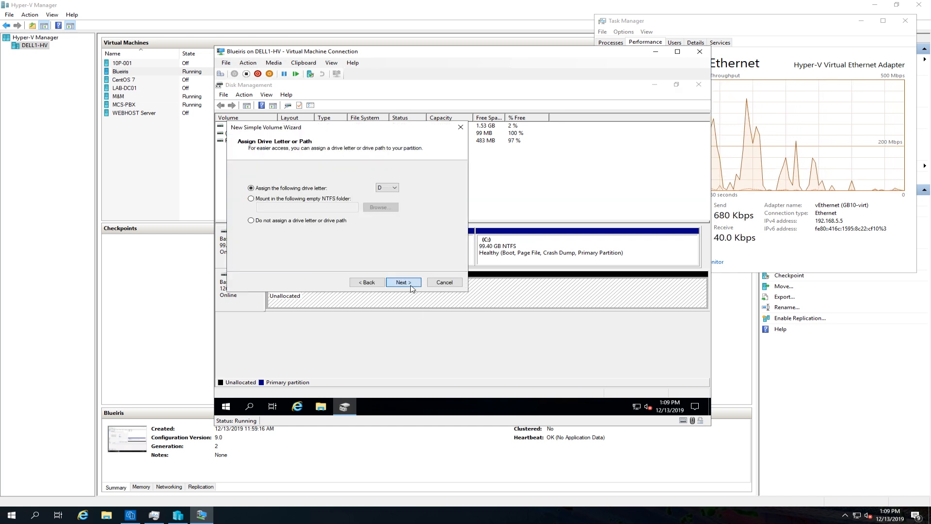
{"action": "left_click", "coordinate": [410, 284]}
Step: Set the volume to a ReFS quick format labelled recording, create it and close Disk Management
{"action": "left_click", "coordinate": [376, 207]}
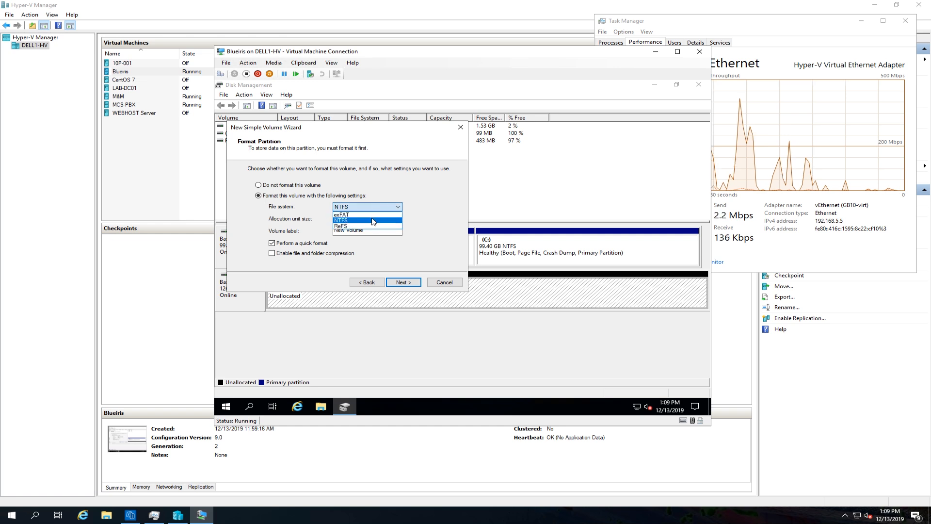
{"action": "left_click", "coordinate": [372, 224]}
{"action": "left_click_drag", "start_coordinate": [373, 230], "coordinate": [317, 229]}
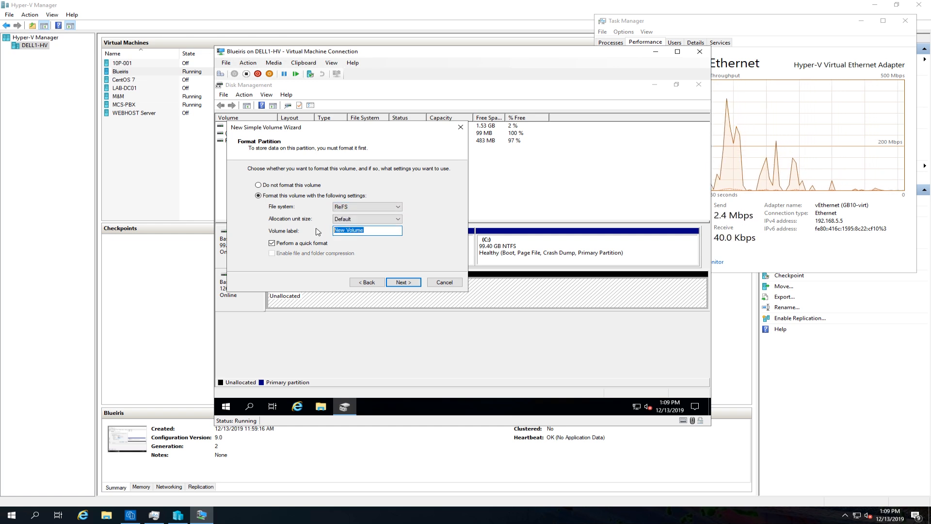
{"action": "type", "text": "ecording"}
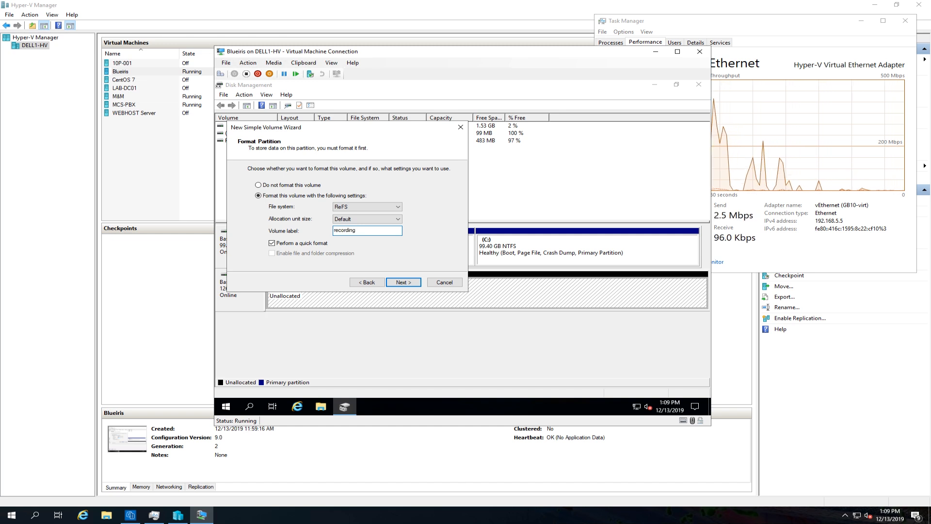
{"action": "left_click", "coordinate": [389, 286]}
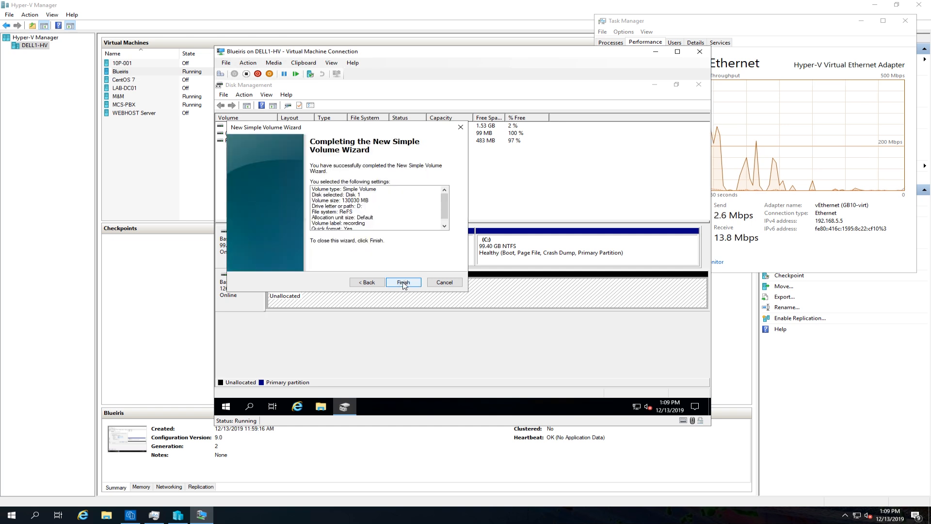
{"action": "left_click", "coordinate": [402, 282]}
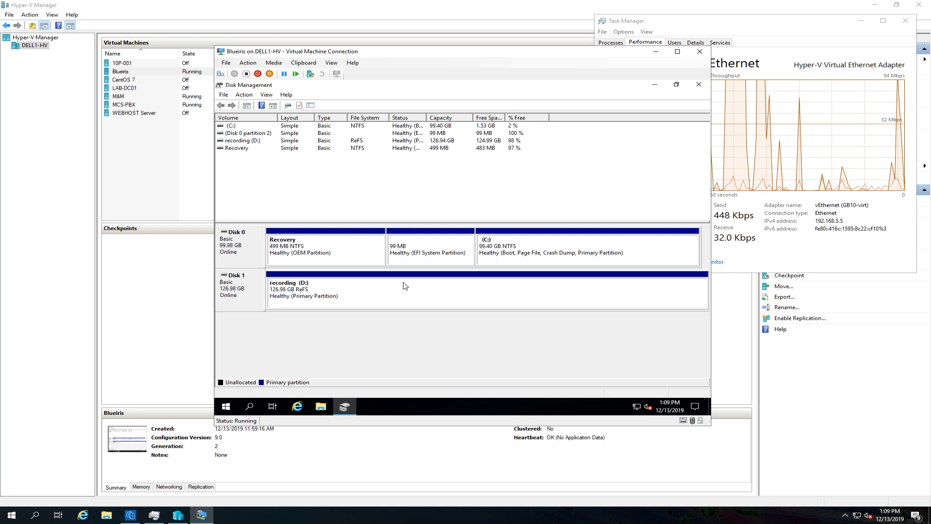
{"action": "left_click", "coordinate": [699, 84]}
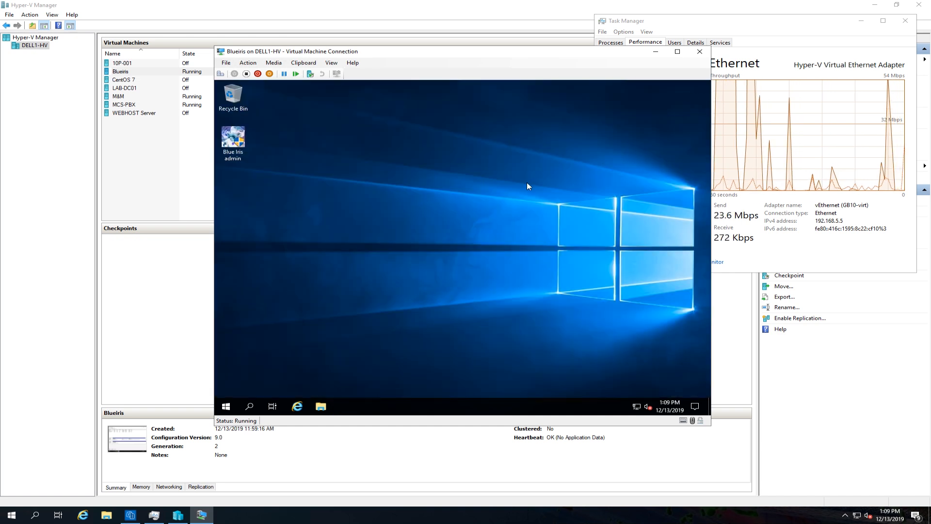
Step: Cut the Alerts, New and Stored folders from C:\BlueIris in the guest's File Explorer
{"action": "left_click", "coordinate": [321, 406]}
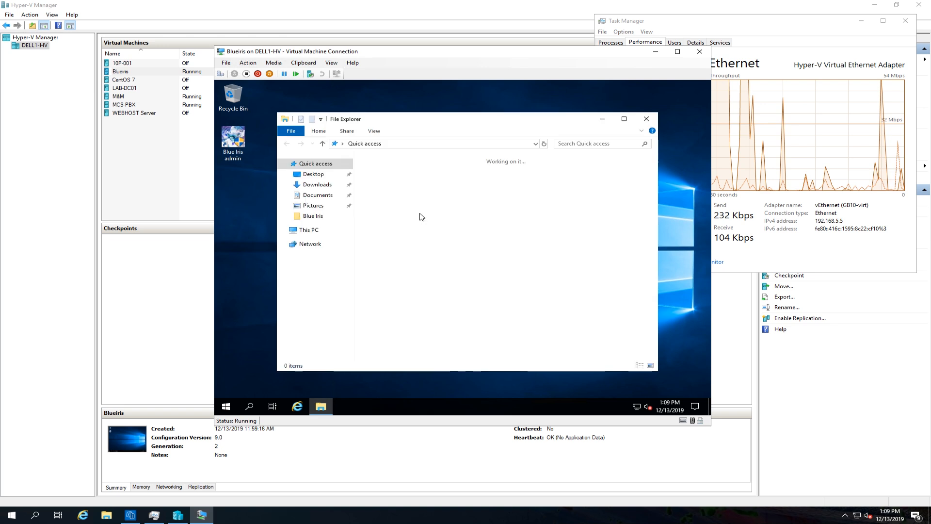
{"action": "left_click", "coordinate": [311, 231]}
{"action": "double_click", "coordinate": [412, 286]}
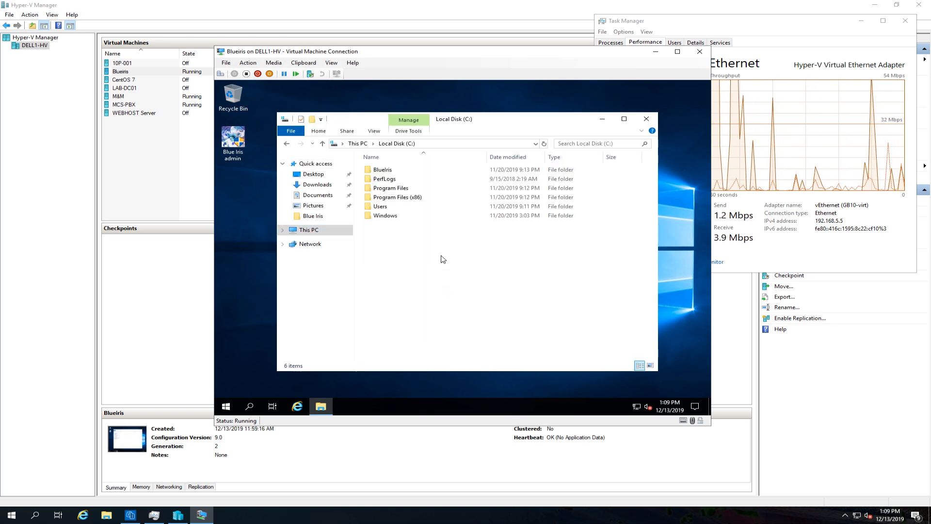
{"action": "double_click", "coordinate": [399, 170]}
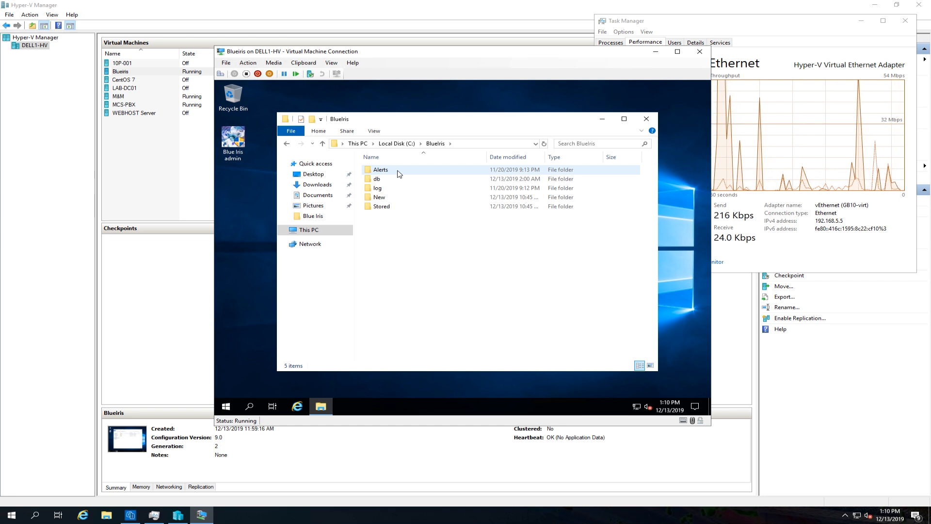
{"action": "left_click", "coordinate": [398, 173]}
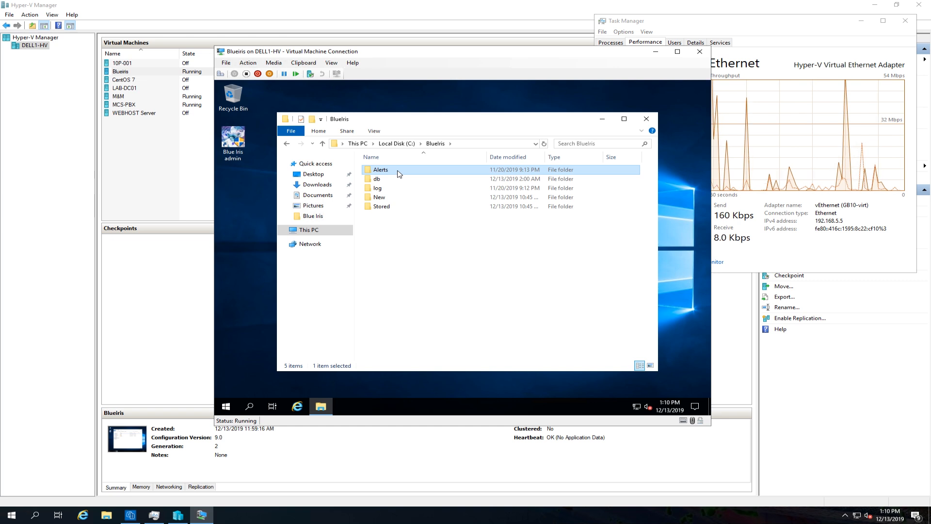
{"action": "left_click", "coordinate": [383, 199], "text": "ctrl"}
{"action": "left_click", "coordinate": [387, 208], "text": "ctrl"}
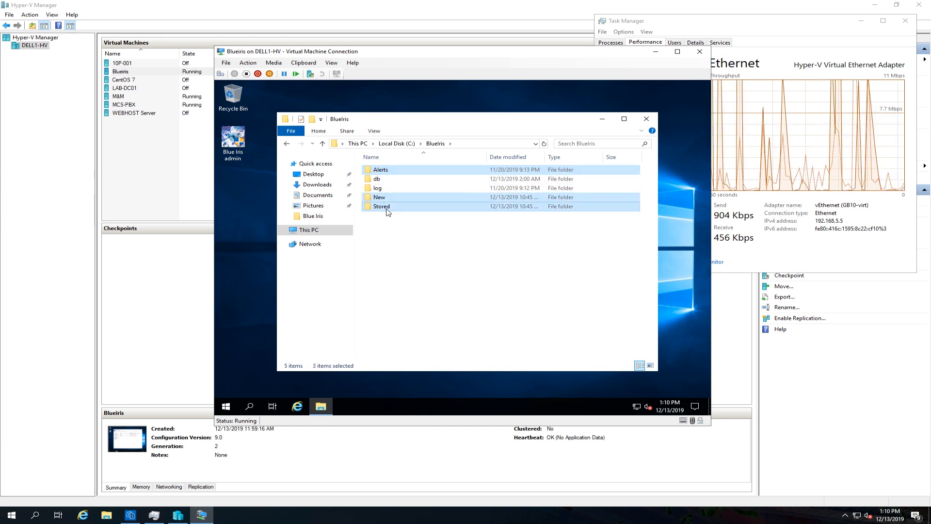
{"action": "right_click", "coordinate": [387, 209]}
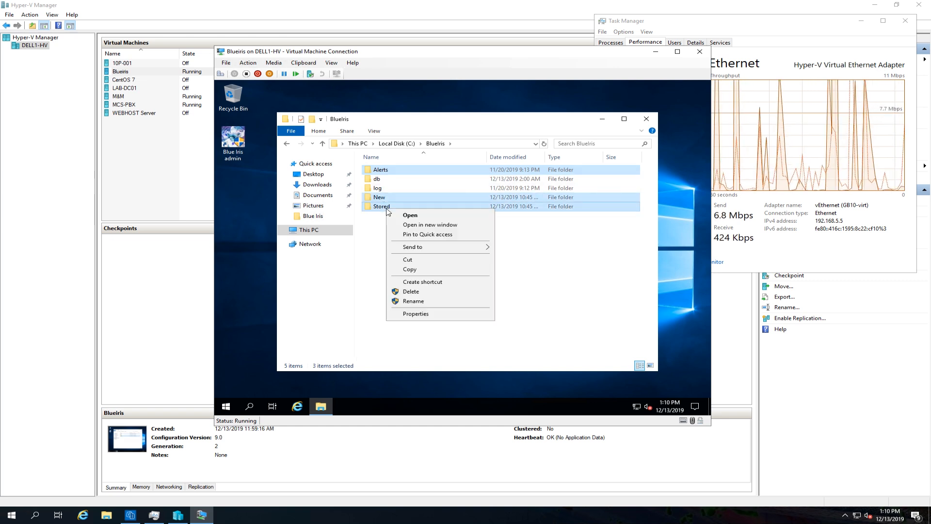
{"action": "left_click", "coordinate": [412, 260]}
Step: Create a folder named blue iris on the recording (D:) drive
{"action": "left_click", "coordinate": [309, 230]}
{"action": "left_click", "coordinate": [530, 294]}
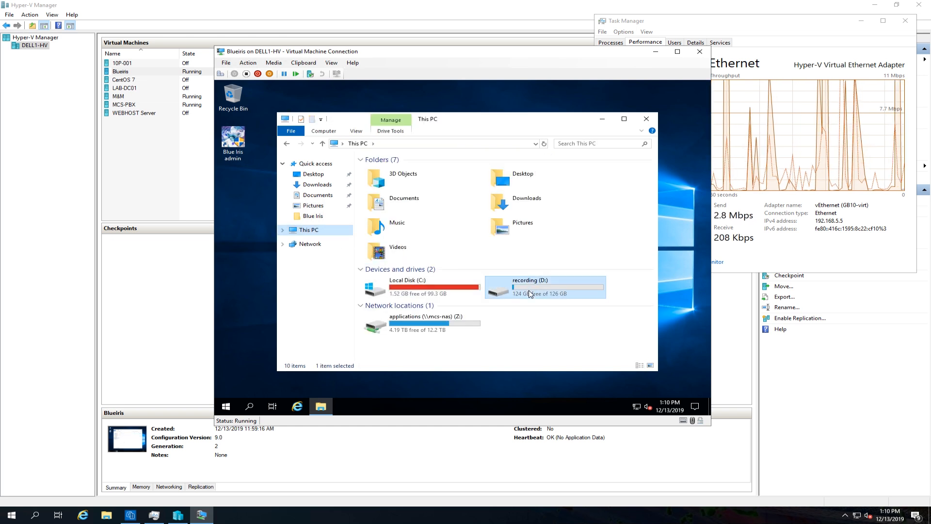
{"action": "double_click", "coordinate": [530, 294]}
{"action": "right_click", "coordinate": [424, 250]}
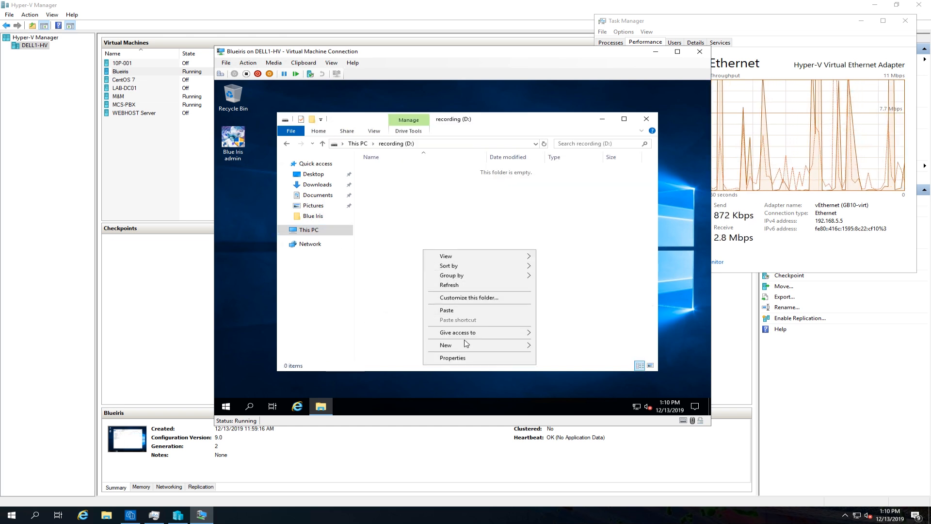
{"action": "mouse_move", "coordinate": [466, 345]}
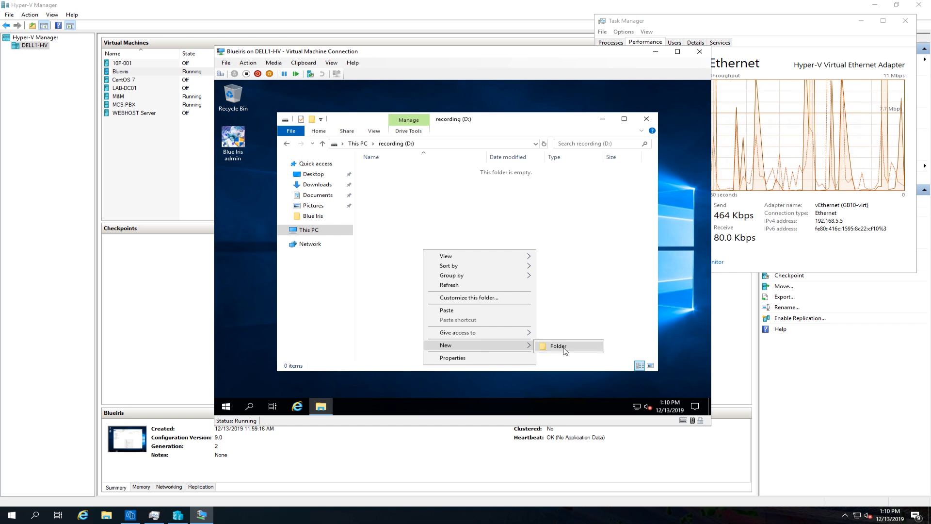
{"action": "left_click", "coordinate": [559, 346]}
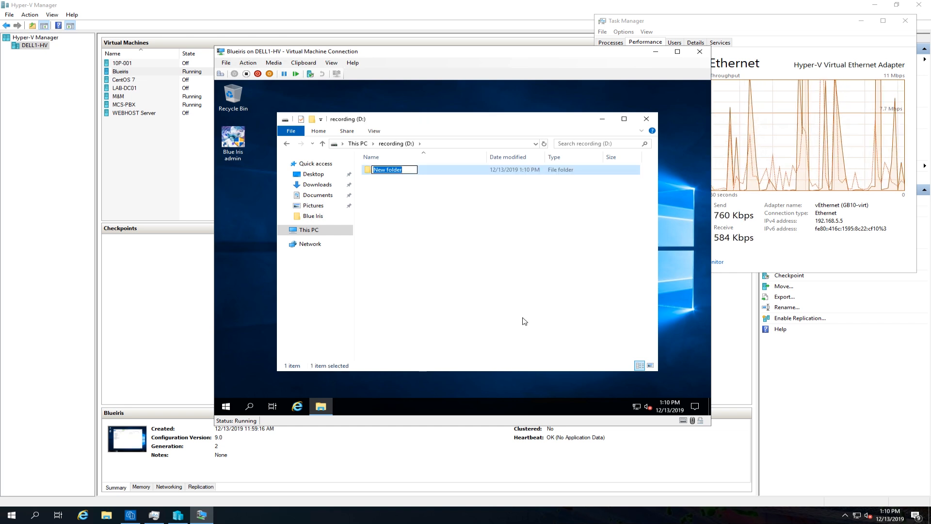
{"action": "type", "text": "blue "}
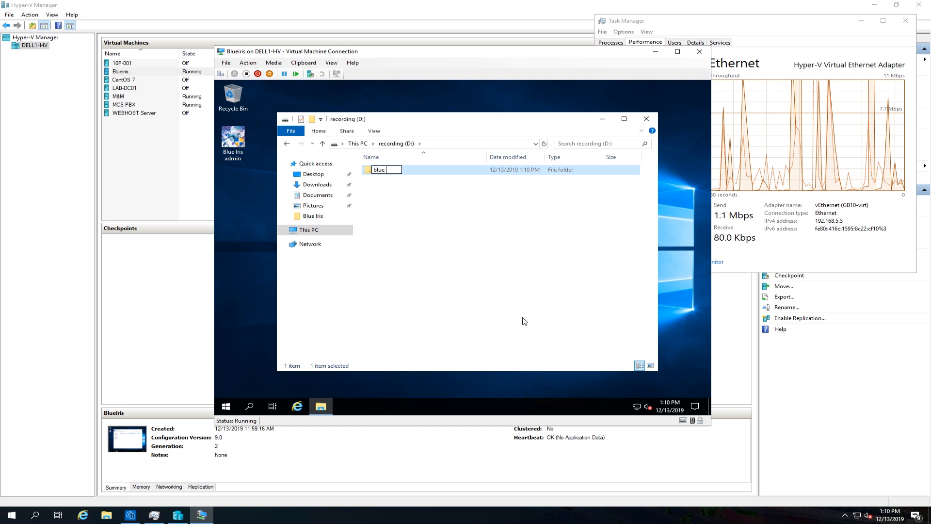
{"action": "type", "text": "iris"}
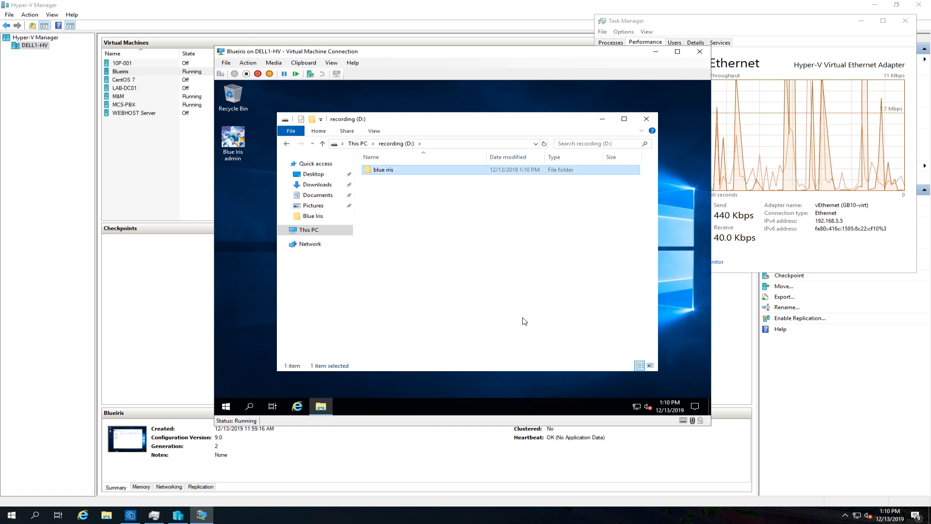
Step: Paste the cut folders into D:\blue iris, granting administrator permission for the move
{"action": "double_click", "coordinate": [397, 173]}
{"action": "right_click", "coordinate": [415, 228]}
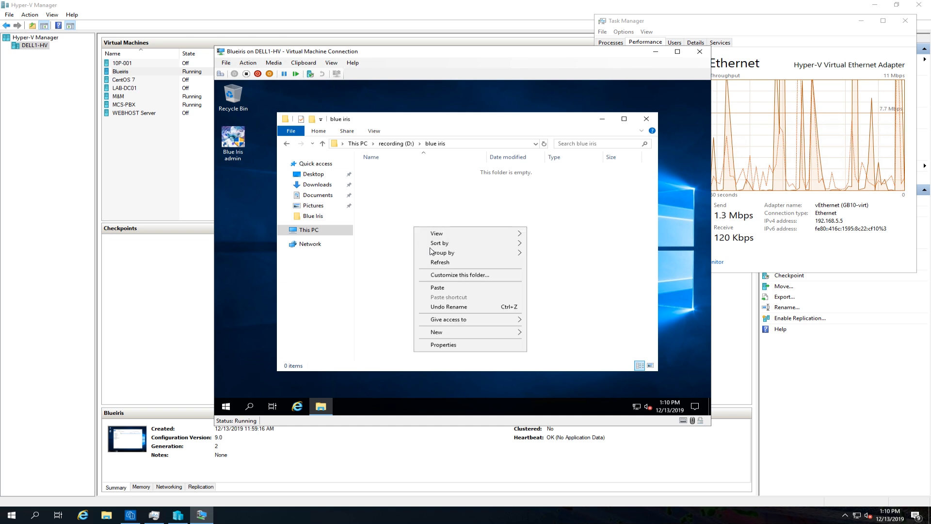
{"action": "left_click", "coordinate": [437, 288]}
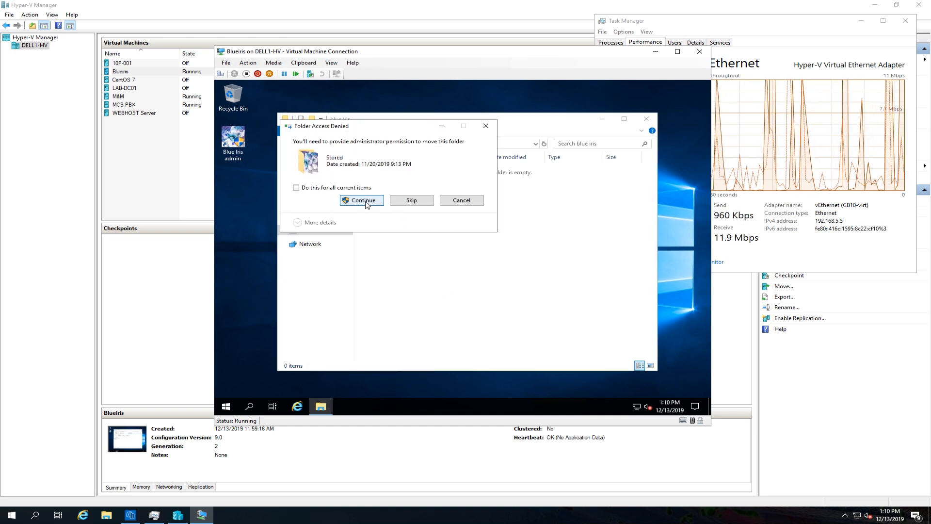
{"action": "left_click", "coordinate": [364, 200]}
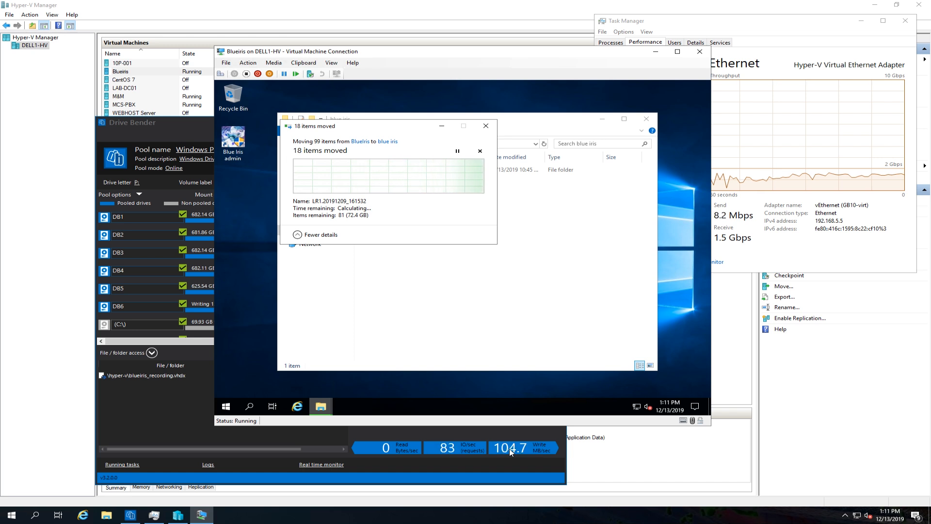
Step: Check the write activity of blueiris_recording.vhdx in Drive Bender and return to the file move in the Blueiris machine
{"action": "left_click", "coordinate": [160, 410]}
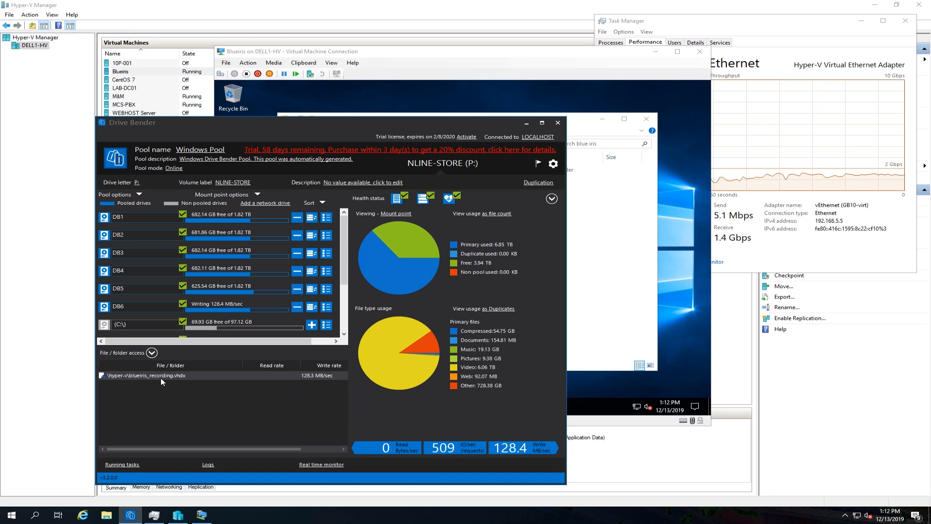
{"action": "left_click", "coordinate": [622, 296]}
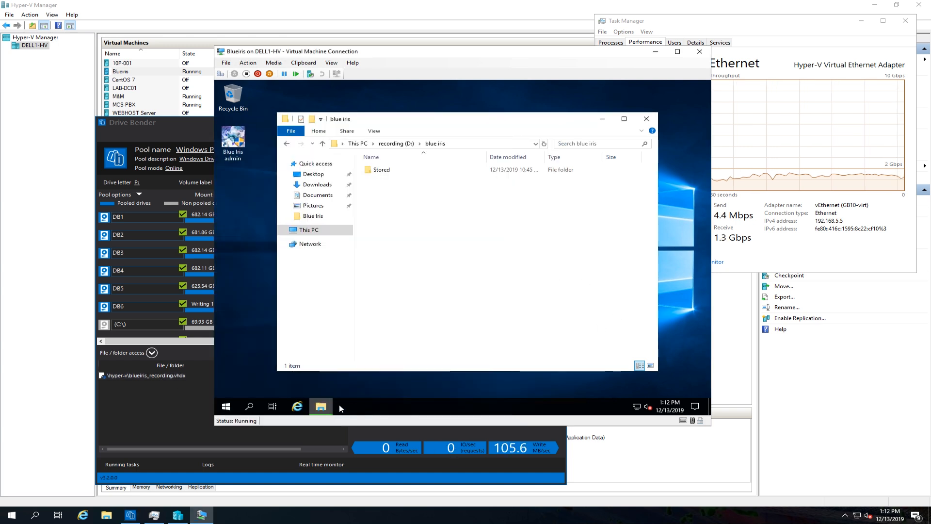
{"action": "mouse_move", "coordinate": [316, 402]}
{"action": "left_click", "coordinate": [370, 368]}
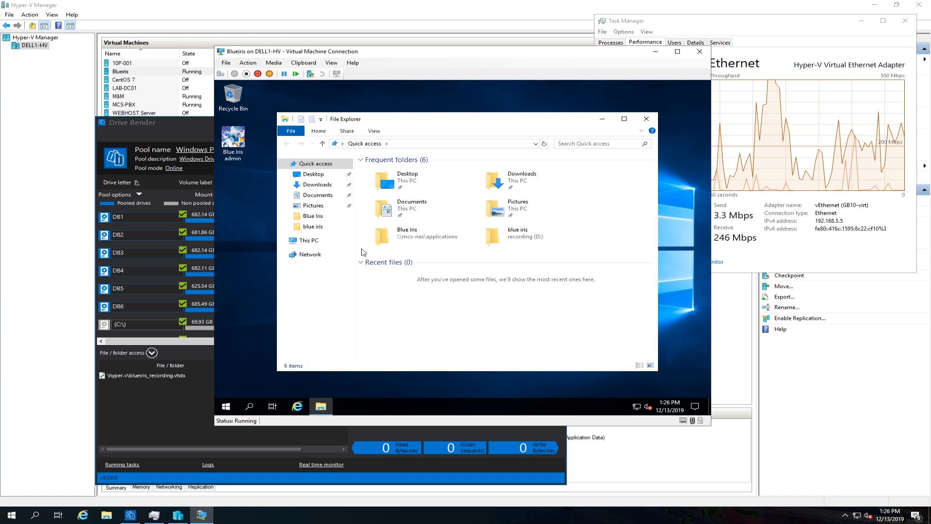
Step: Check the free space of the Local Disk (C:) and recording drives in This PC, and open recording (D:)
{"action": "left_click", "coordinate": [313, 243]}
{"action": "left_click", "coordinate": [414, 296]}
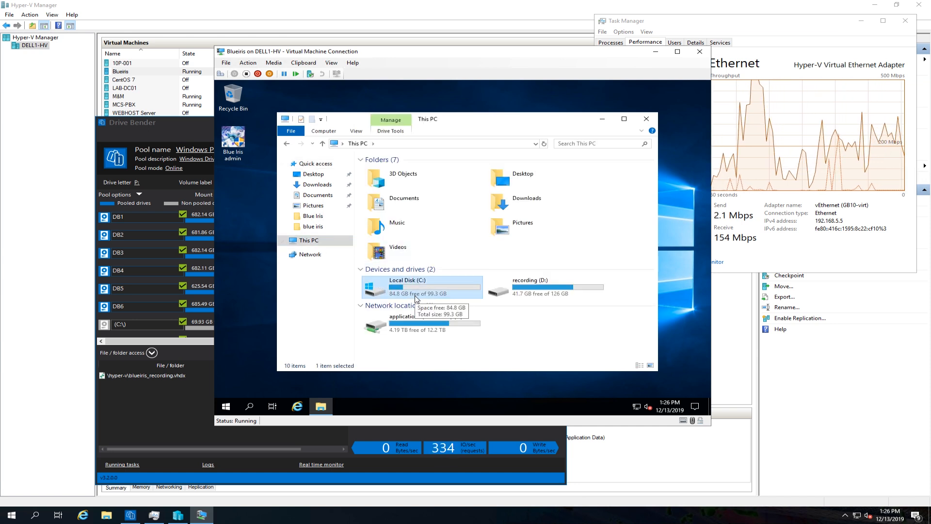
{"action": "double_click", "coordinate": [550, 298]}
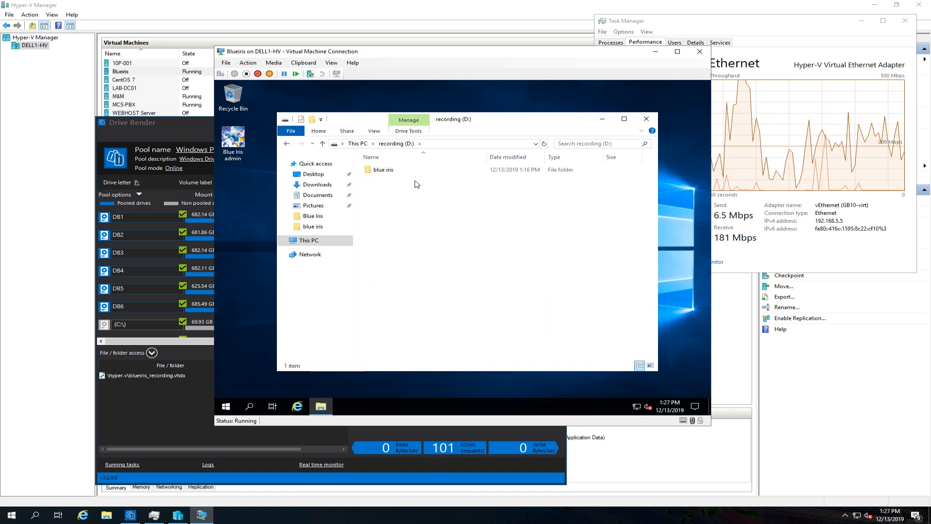
Step: Close the recording (D:) window and launch Blue Iris admin in the Blueiris machine, granting it administrator permission
{"action": "left_click", "coordinate": [647, 119]}
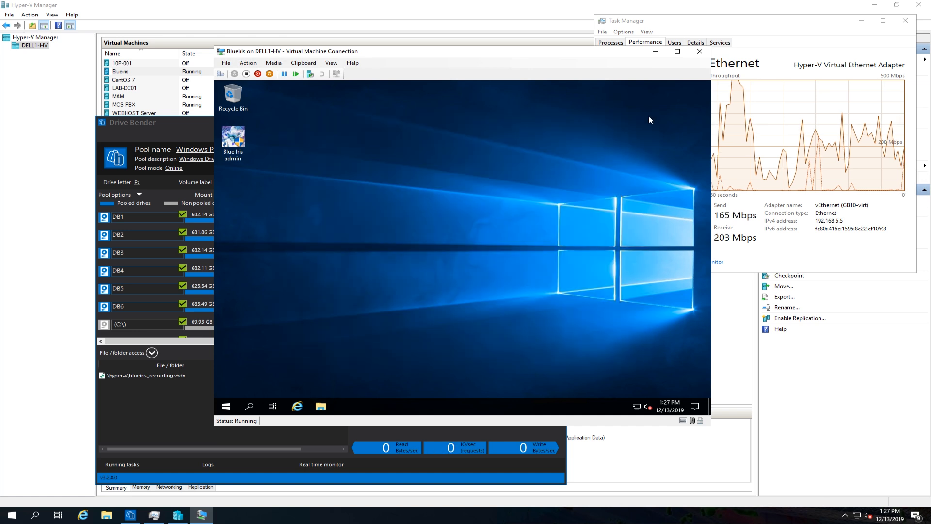
{"action": "double_click", "coordinate": [237, 138]}
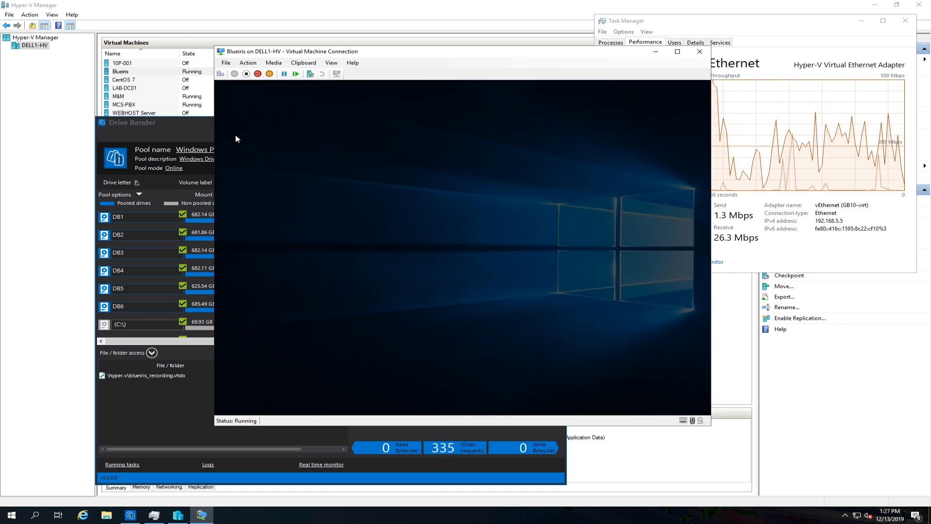
{"action": "left_click", "coordinate": [414, 304]}
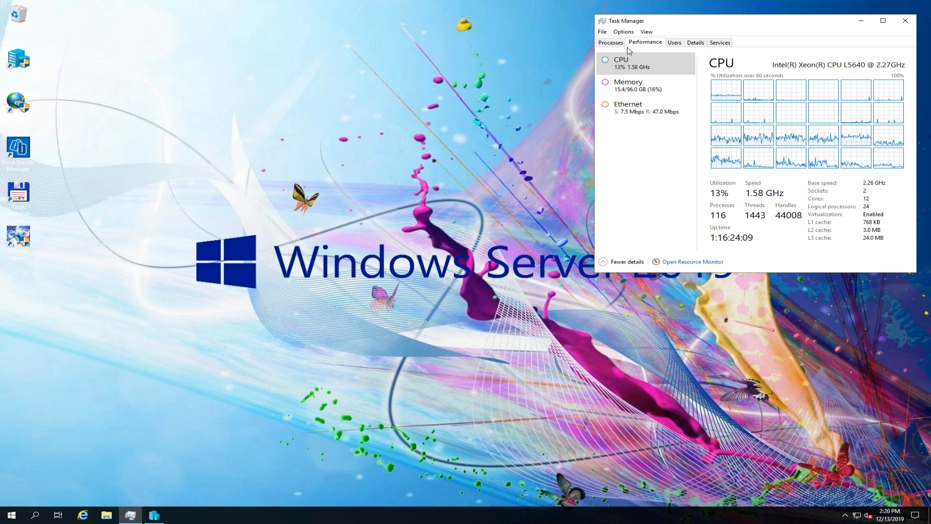
Step: Check the host's CPU and memory use per process, and review the virtual machines' states in Hyper-V Manager
{"action": "left_click", "coordinate": [608, 43]}
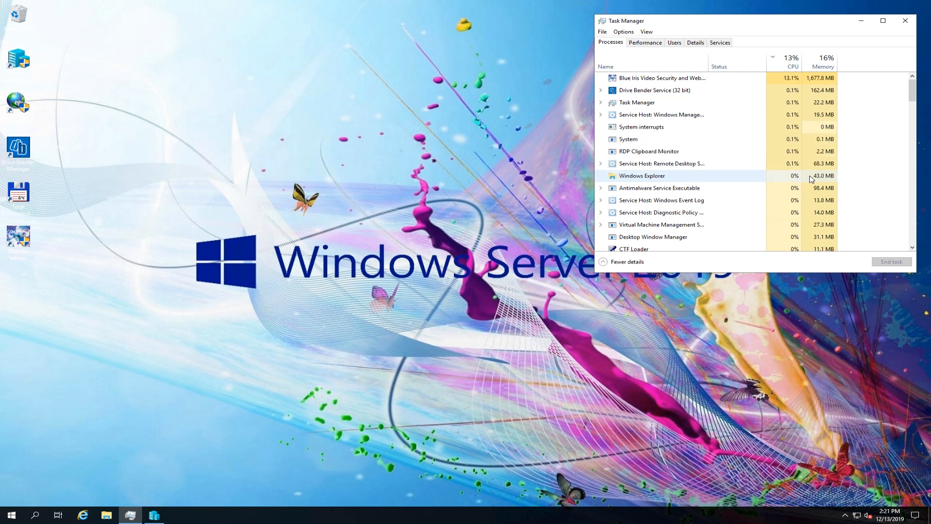
{"action": "left_click", "coordinate": [155, 515]}
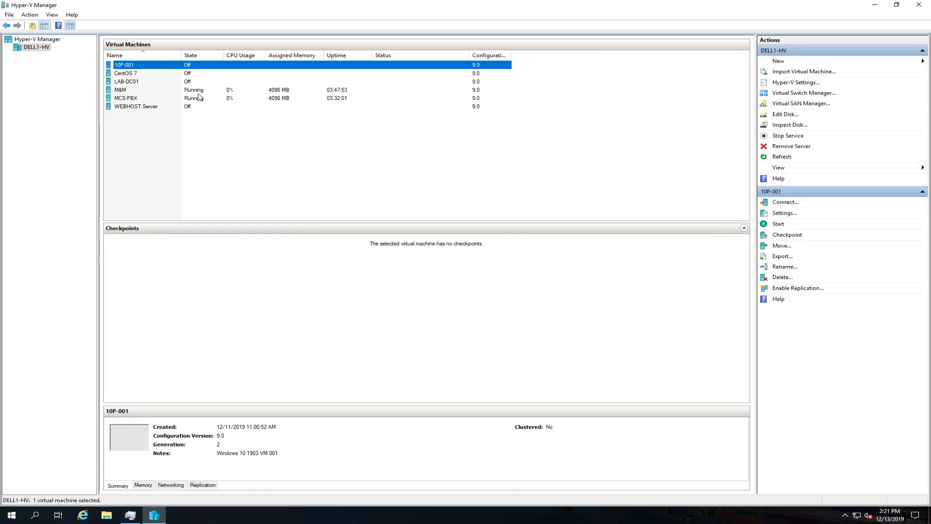
{"action": "left_click", "coordinate": [875, 6]}
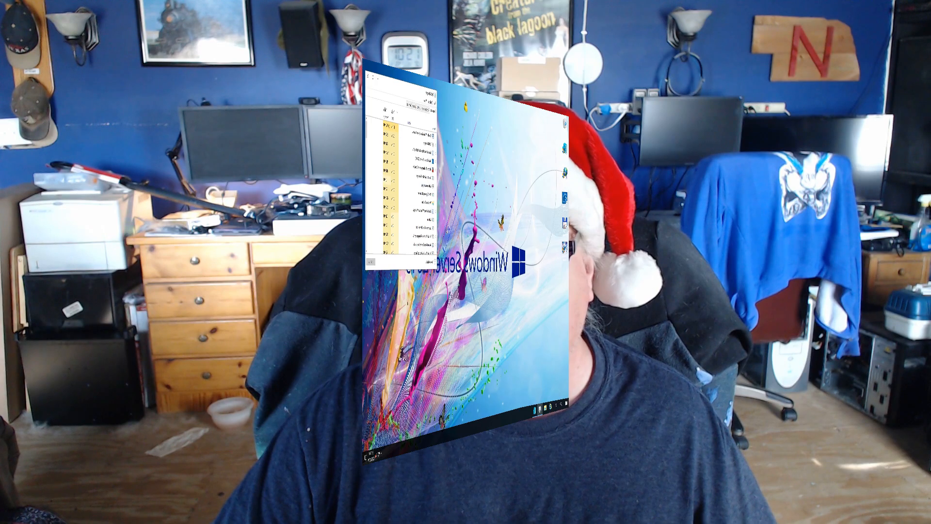